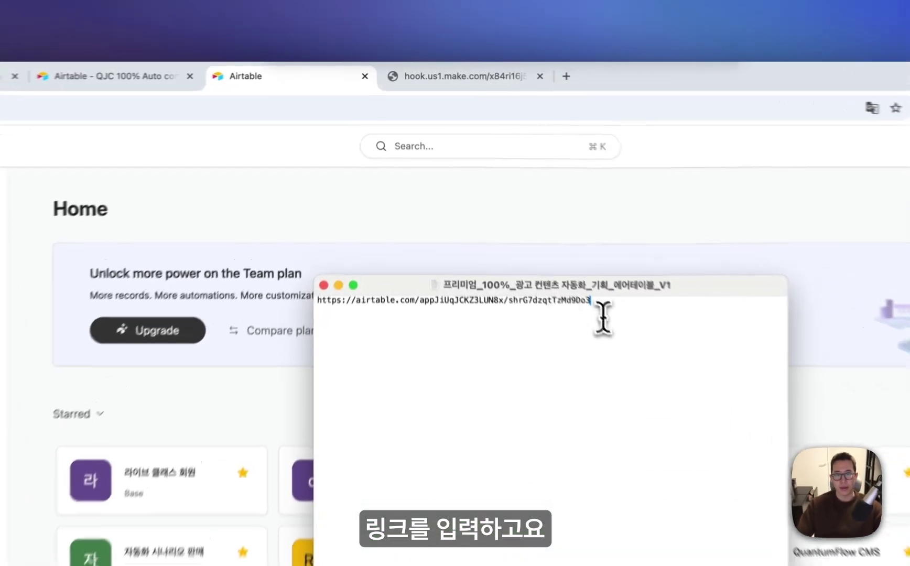
- Take the shared Airtable link from the text file, open it and copy the QJC 100% Auto contents base
{"action": "left_click_drag", "start_coordinate": [513, 201], "coordinate": [338, 189]}
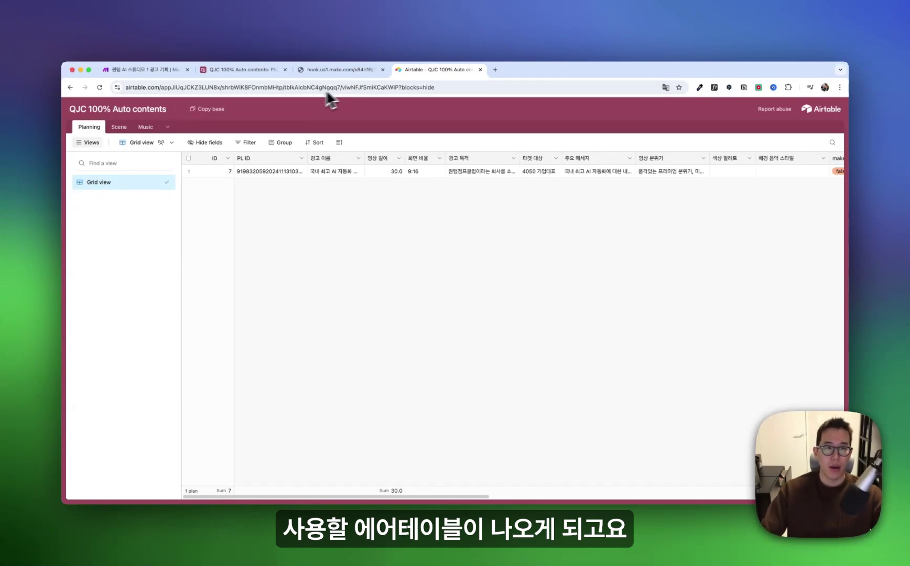
{"action": "left_click", "coordinate": [225, 109]}
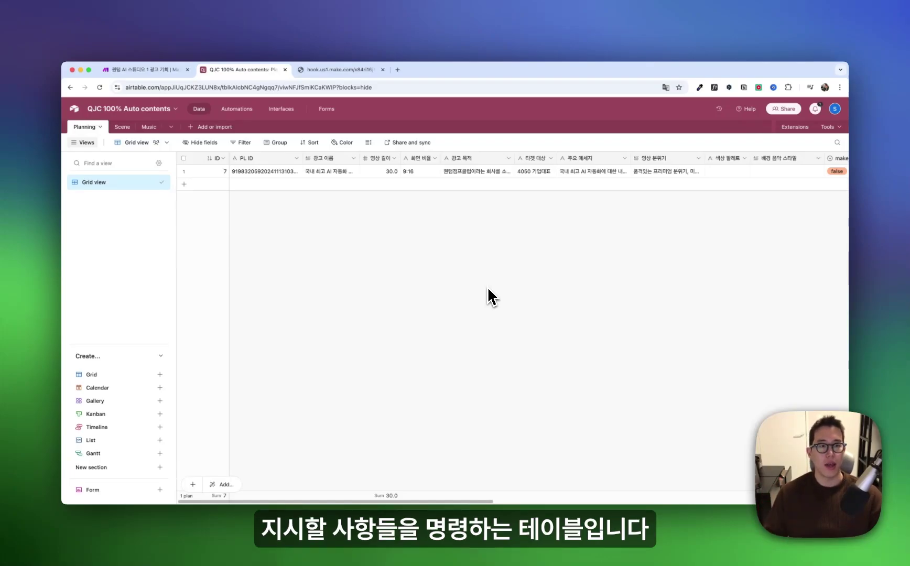
- Look over the Scene and Music tables of the copied base
{"action": "left_click", "coordinate": [111, 127]}
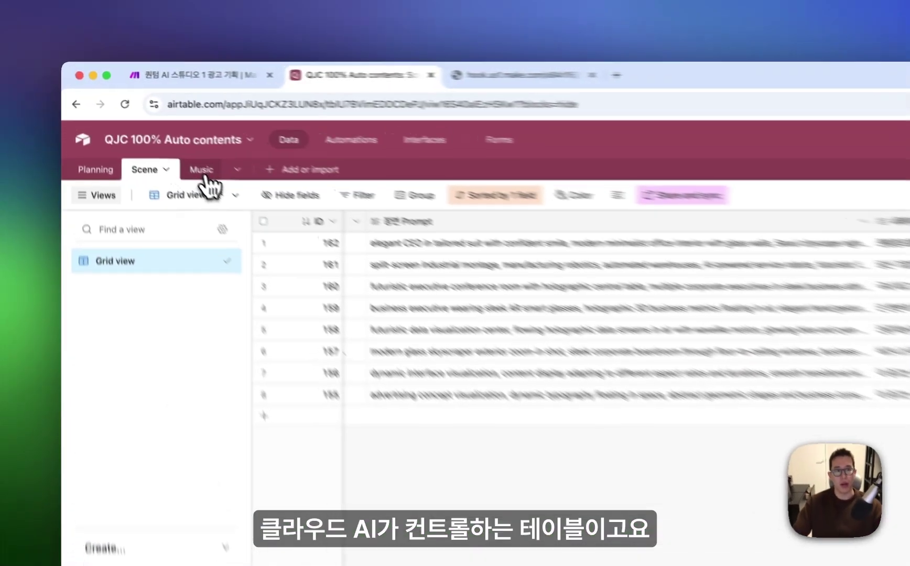
{"action": "left_click", "coordinate": [147, 128]}
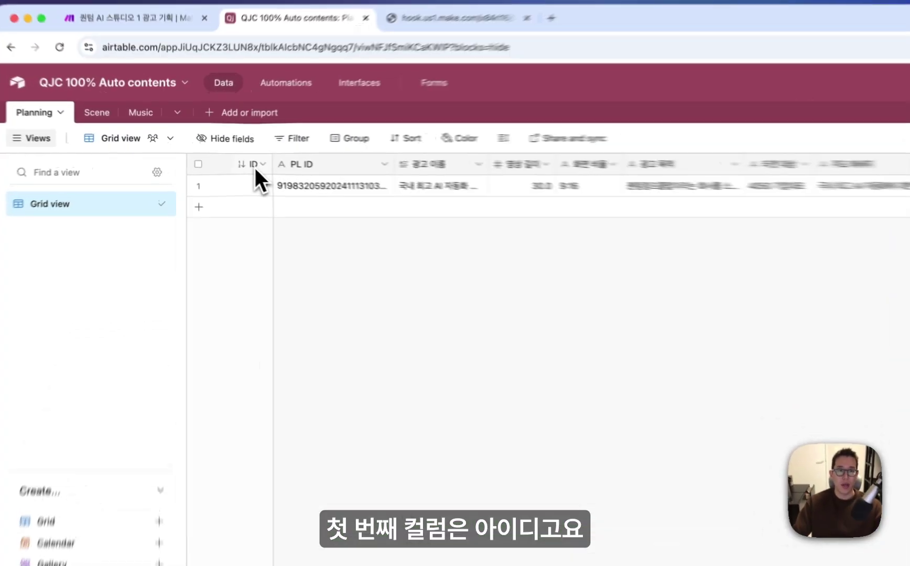
- Check the field types of the ID and PL ID columns in the Planning table without changing them
{"action": "double_click", "coordinate": [217, 160]}
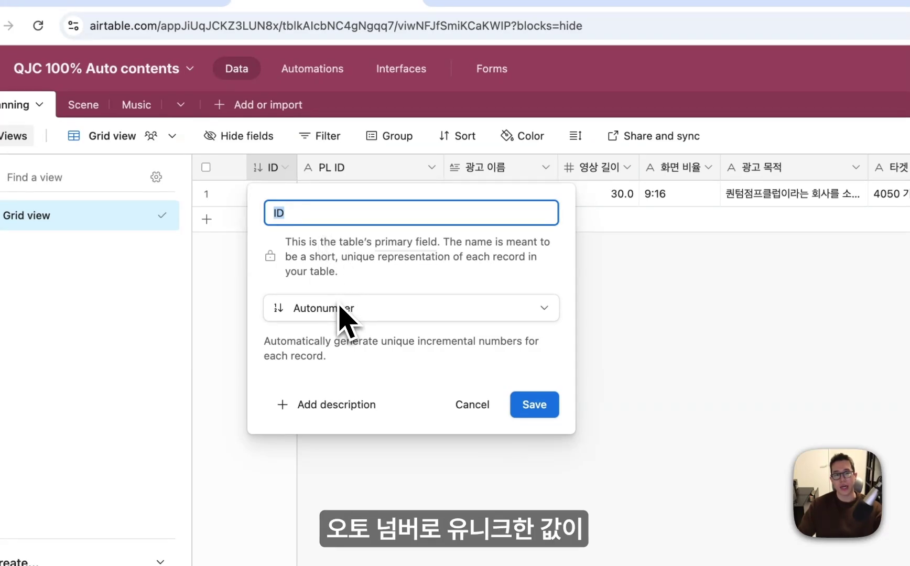
{"action": "left_click", "coordinate": [462, 405]}
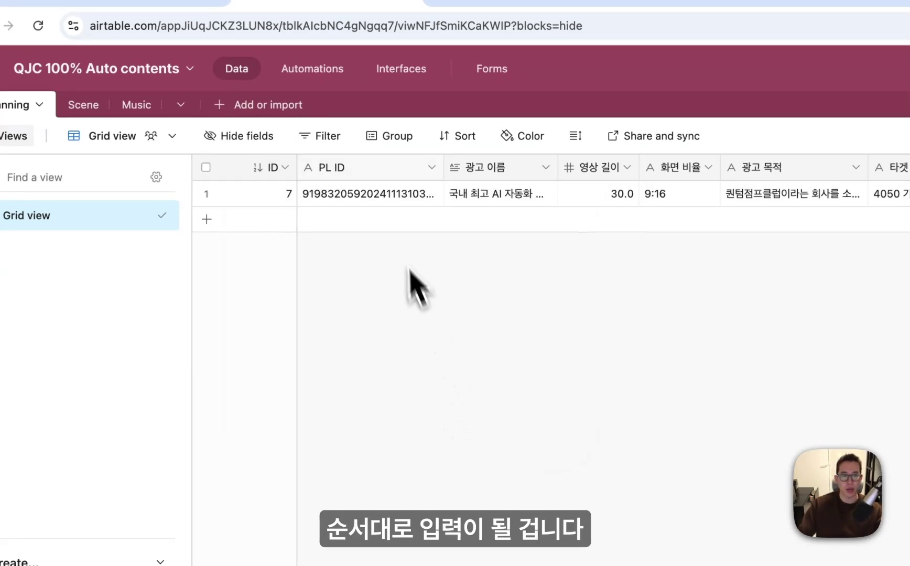
{"action": "double_click", "coordinate": [373, 171]}
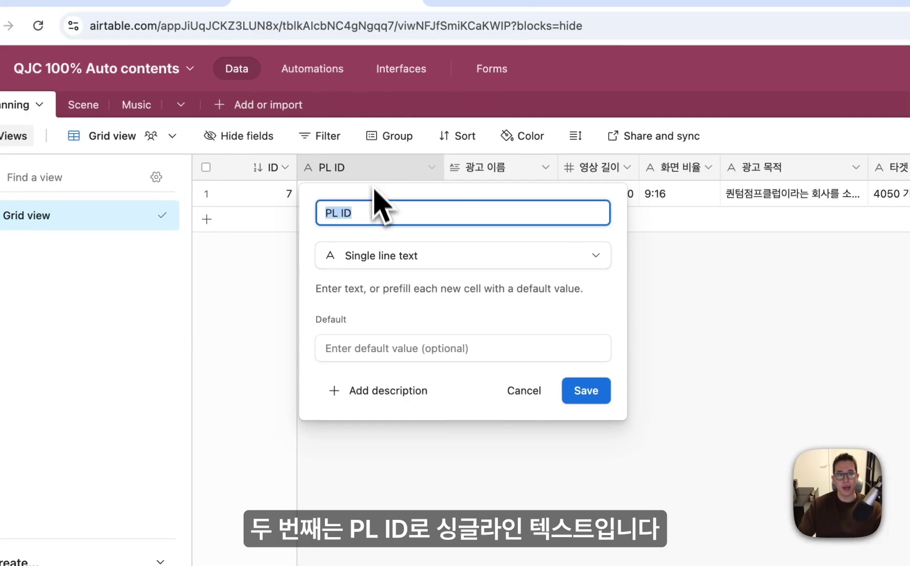
{"action": "left_click", "coordinate": [445, 321]}
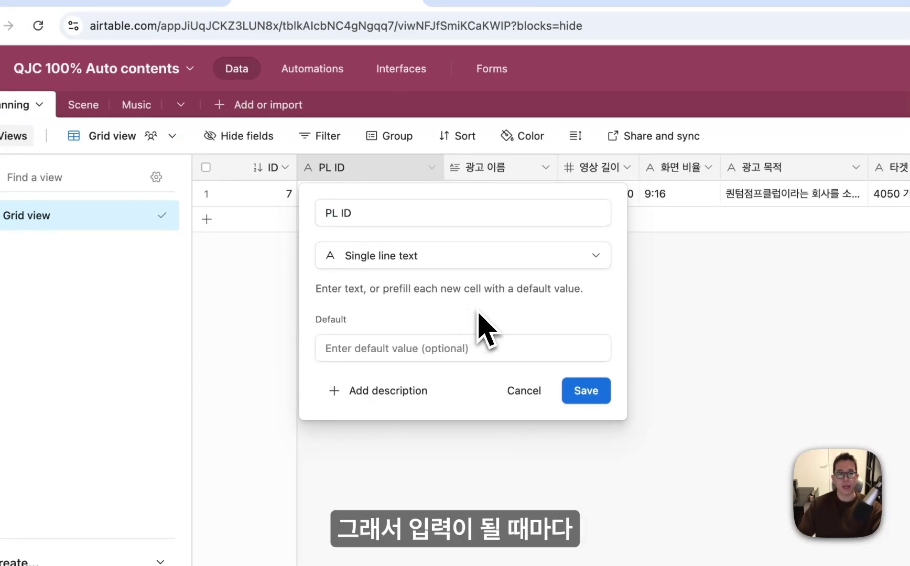
{"action": "left_click", "coordinate": [527, 391]}
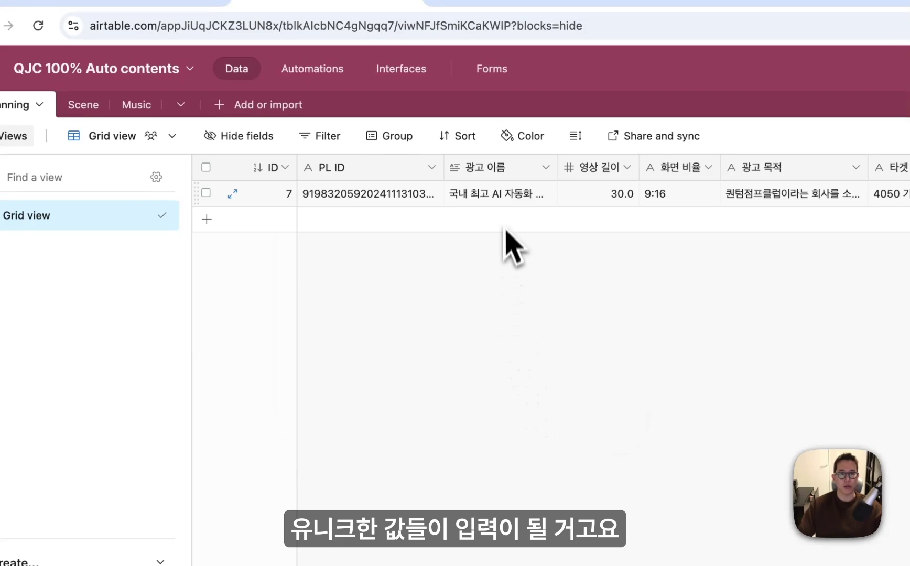
- Check the 광고 이름 column's field type and the 영상 길이 column in the Planning table
{"action": "double_click", "coordinate": [507, 173]}
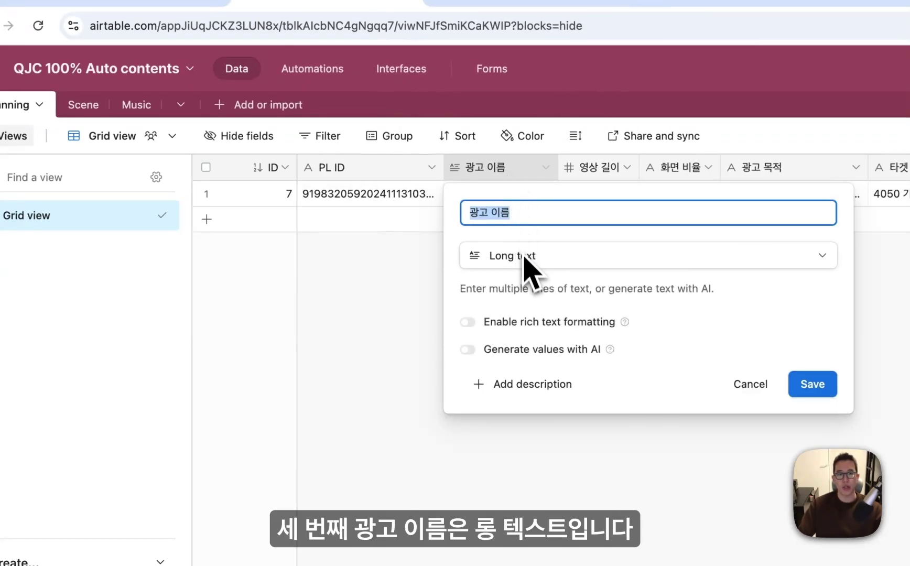
{"action": "key", "text": "Escape"}
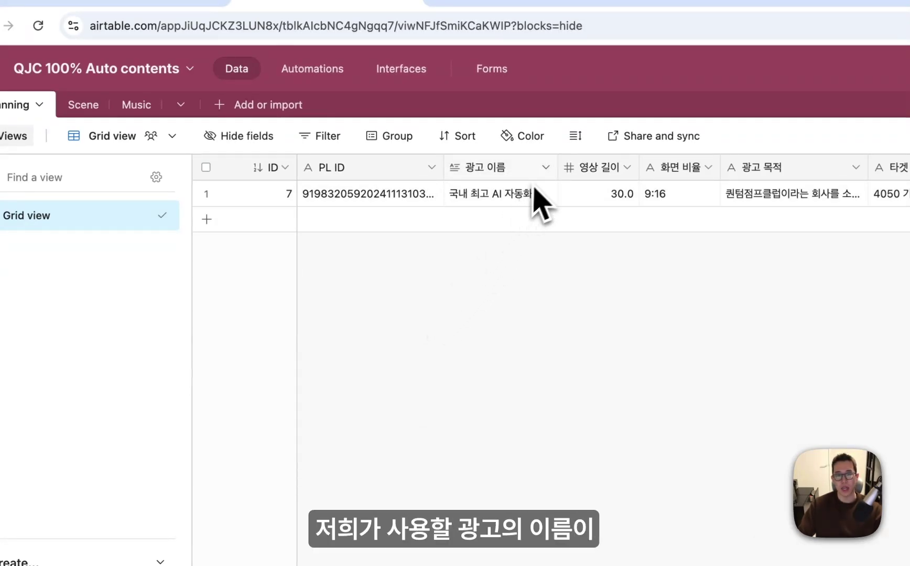
{"action": "double_click", "coordinate": [616, 174]}
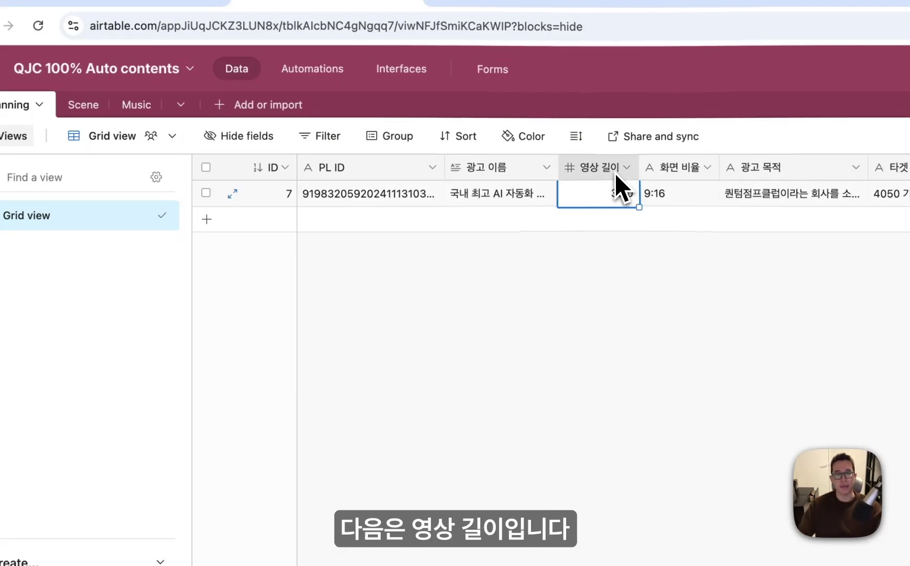
{"action": "key", "text": "Escape"}
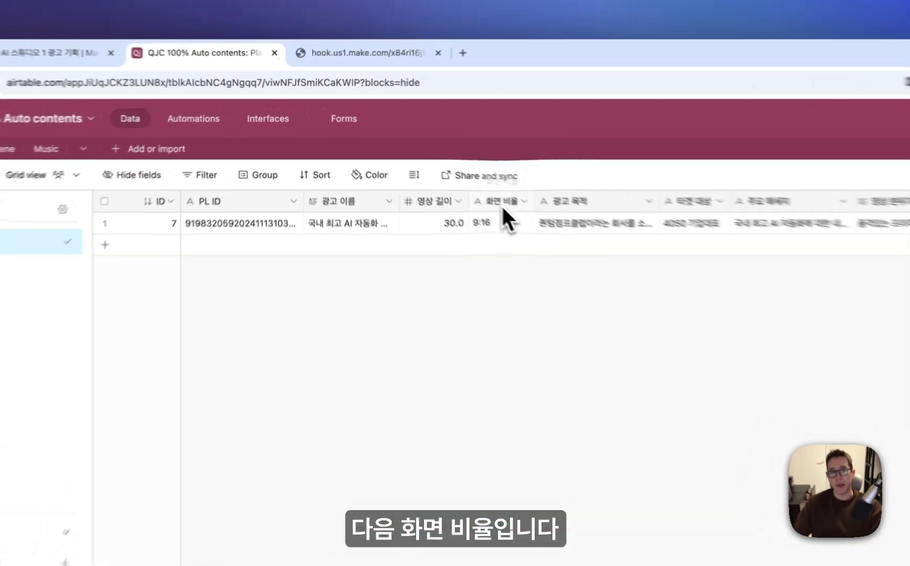
- Inspect the field types of the 화면 비율 and 광고 목적 columns and read the full ad purpose text
{"action": "double_click", "coordinate": [423, 159]}
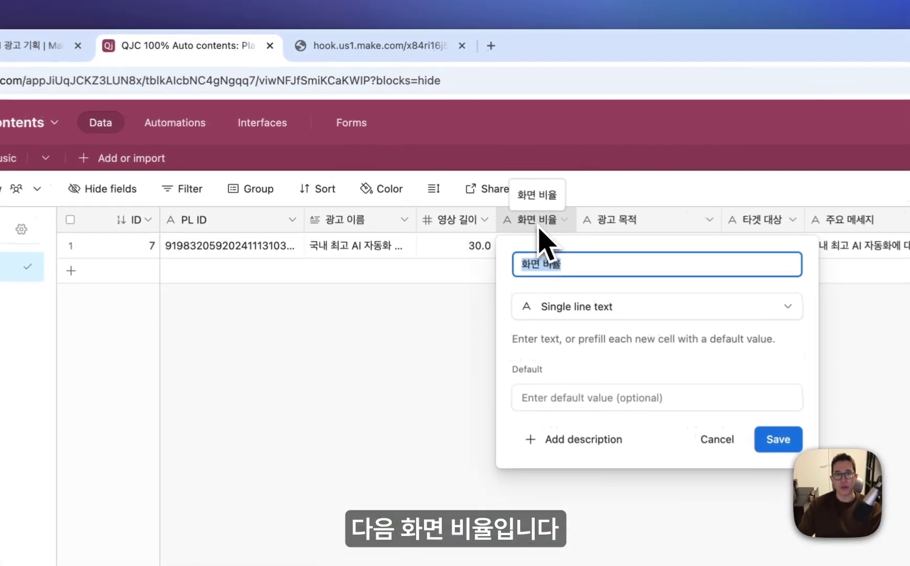
{"action": "left_click", "coordinate": [443, 320]}
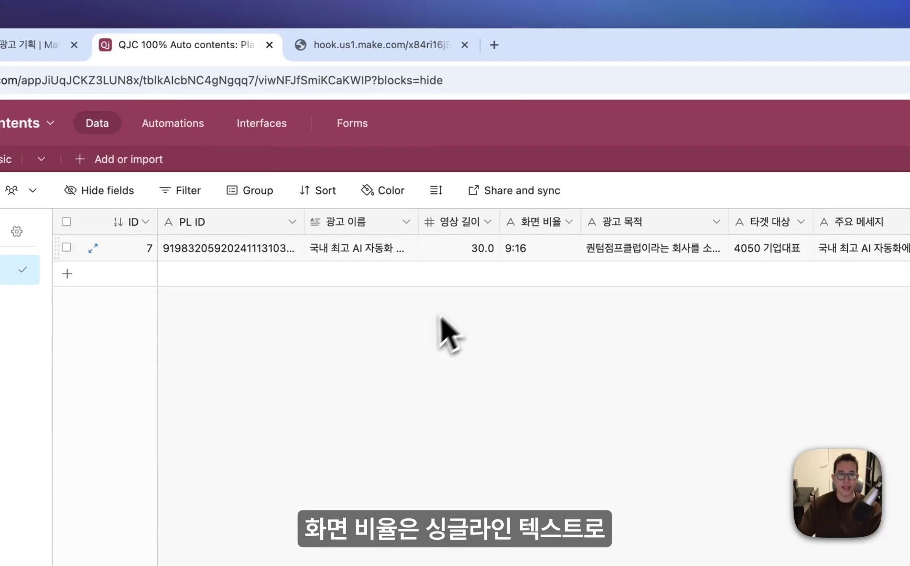
{"action": "left_click", "coordinate": [524, 254]}
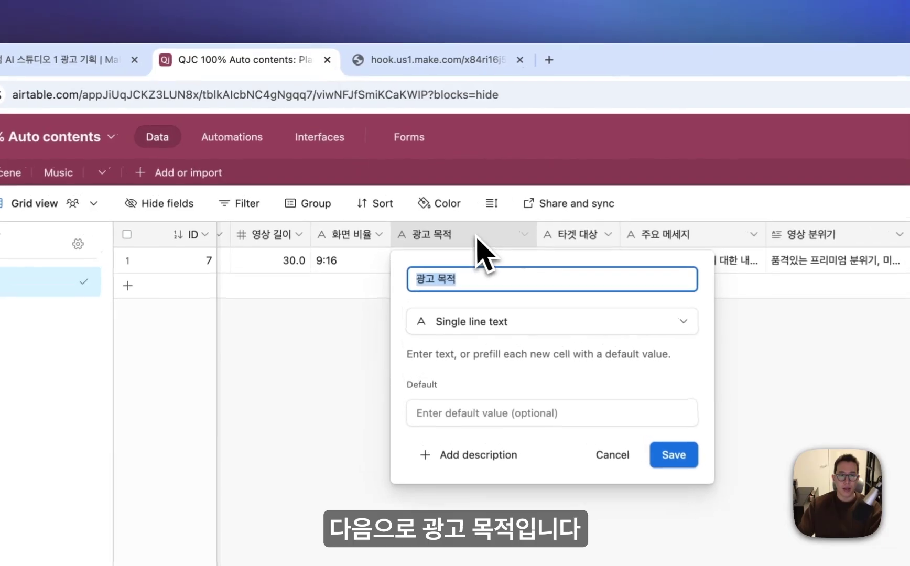
{"action": "key", "text": "Escape"}
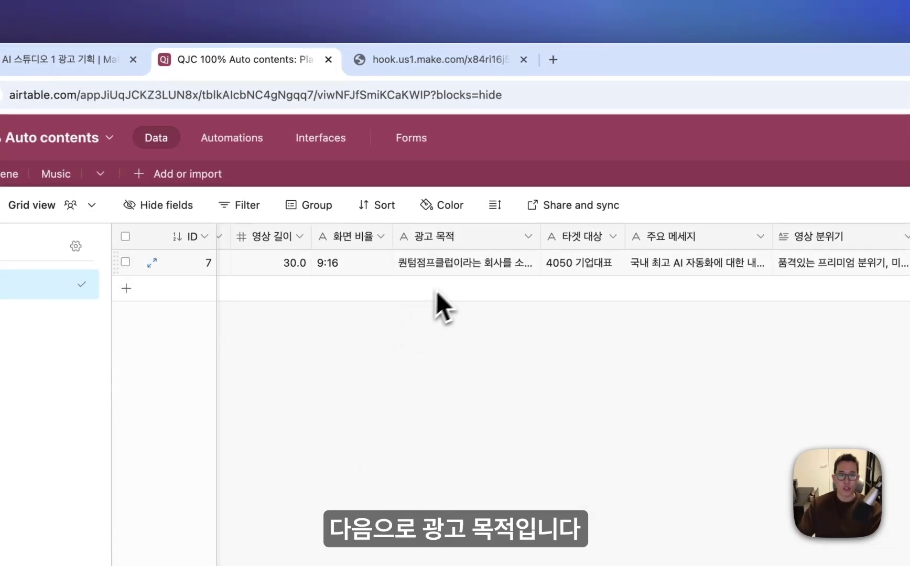
{"action": "double_click", "coordinate": [472, 267]}
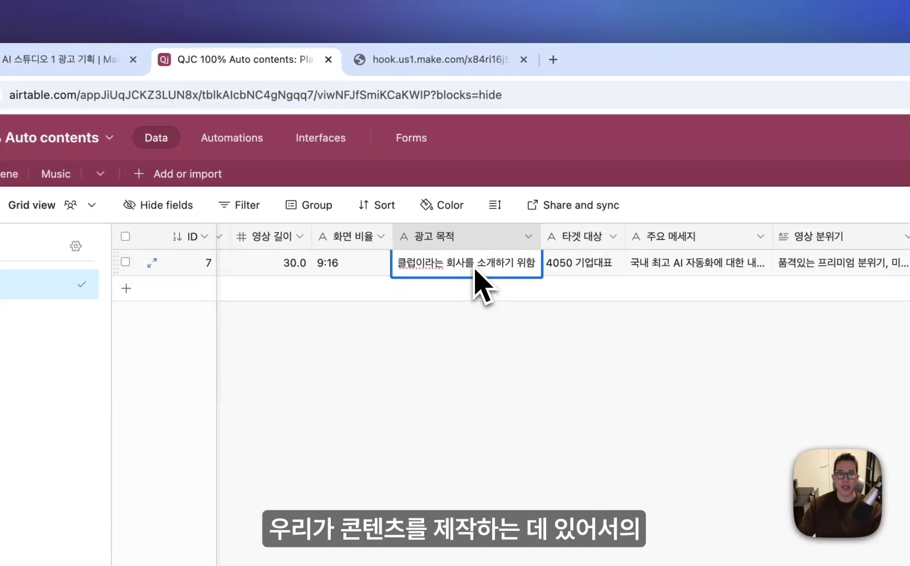
{"action": "left_click", "coordinate": [518, 314]}
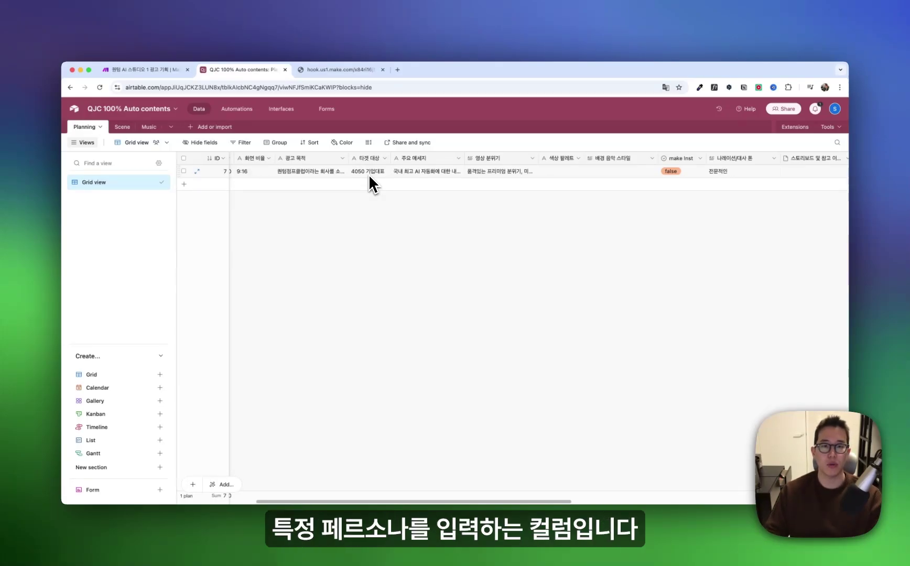
- Read the record's 주요 메세지 and 영상 분위기 entries and examine the 색상 팔레트 cell
{"action": "scroll", "coordinate": [398, 173], "scroll_direction": "right", "scroll_amount": 3}
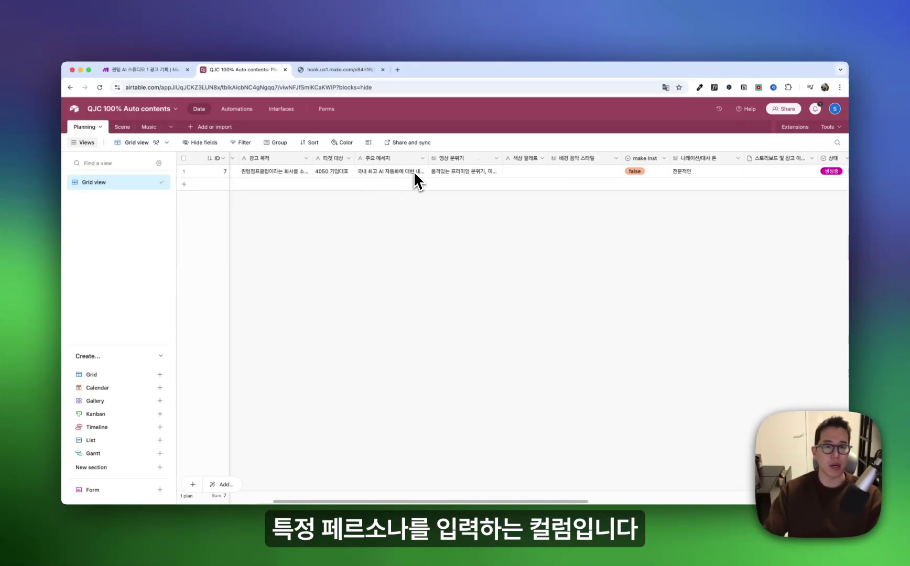
{"action": "left_click", "coordinate": [367, 175]}
{"action": "left_click", "coordinate": [366, 175]}
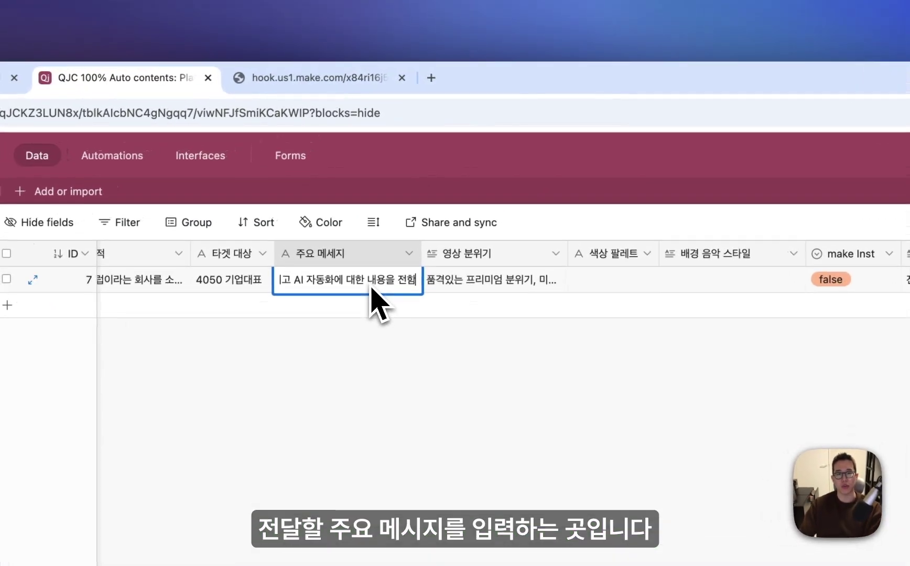
{"action": "left_click", "coordinate": [525, 287]}
{"action": "scroll", "coordinate": [504, 310], "scroll_direction": "right", "scroll_amount": 3}
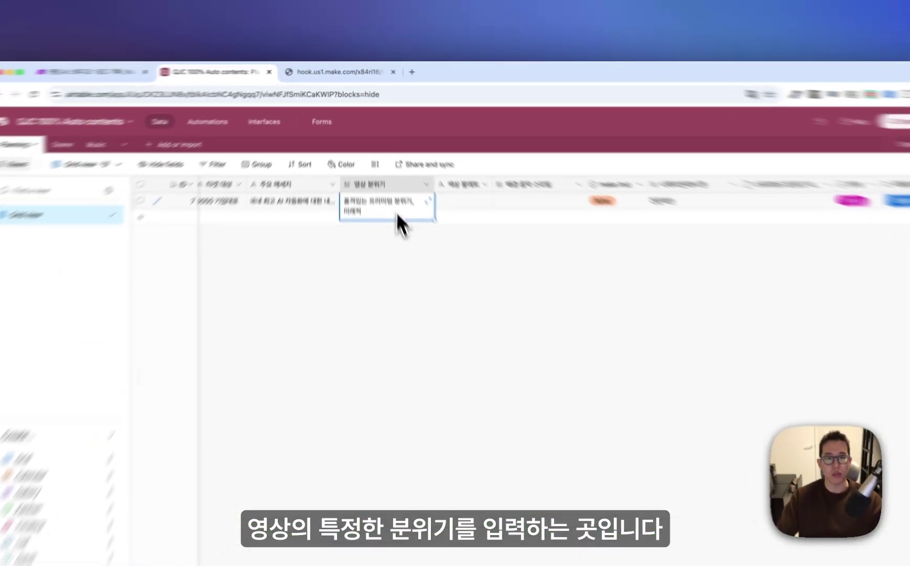
{"action": "left_click", "coordinate": [440, 172]}
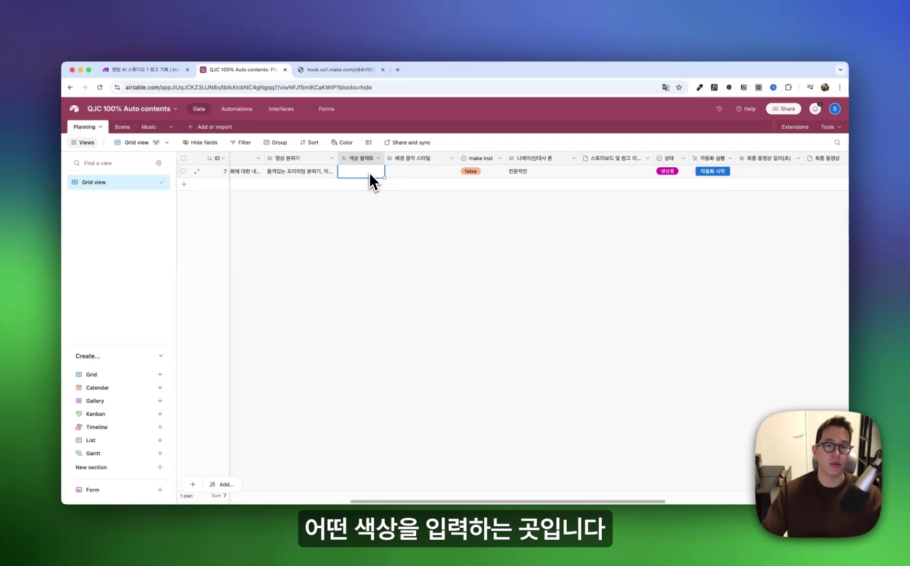
- Examine the record's 배경 음악 스타일 and make Inst columns
{"action": "scroll", "coordinate": [411, 175], "scroll_direction": "right", "scroll_amount": 2}
{"action": "left_click", "coordinate": [394, 174]}
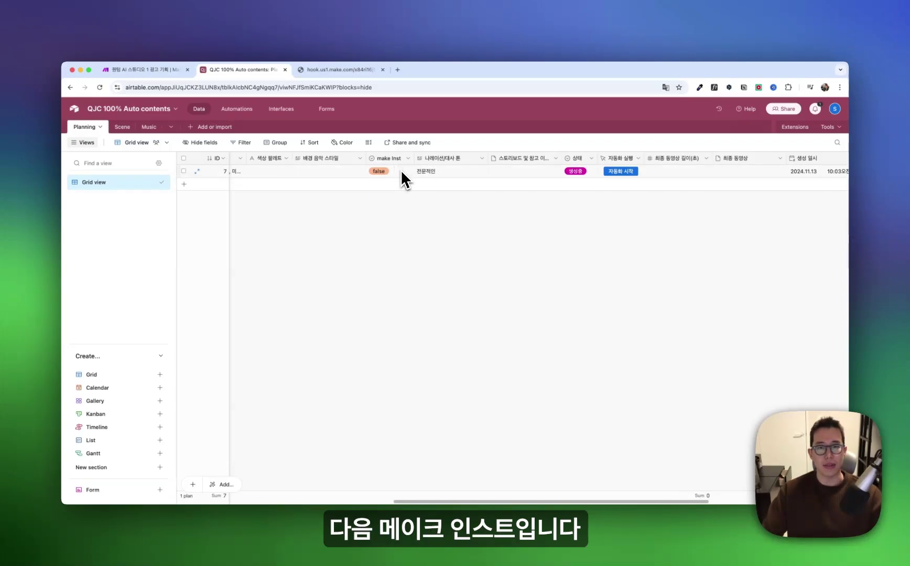
{"action": "scroll", "coordinate": [408, 173], "scroll_direction": "left", "scroll_amount": 1}
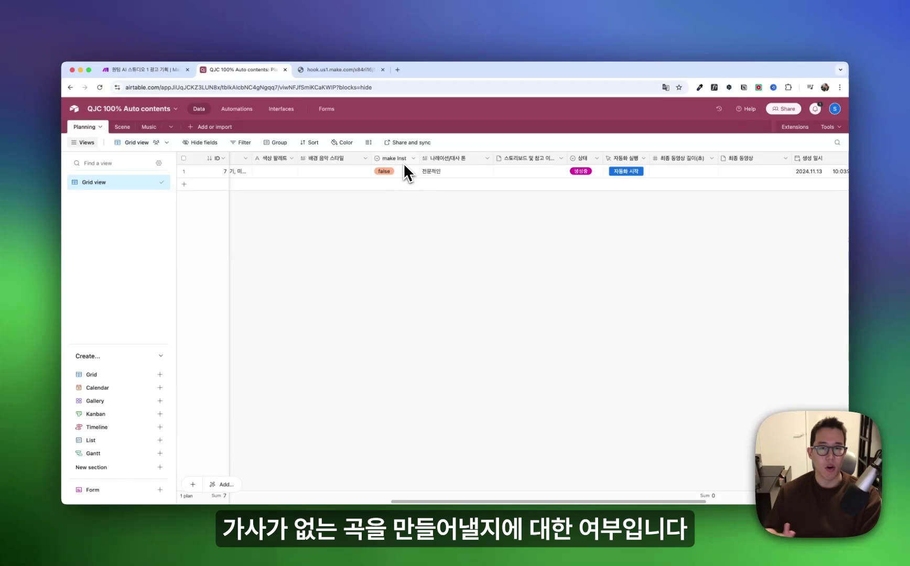
{"action": "scroll", "coordinate": [404, 168], "scroll_direction": "right", "scroll_amount": 2}
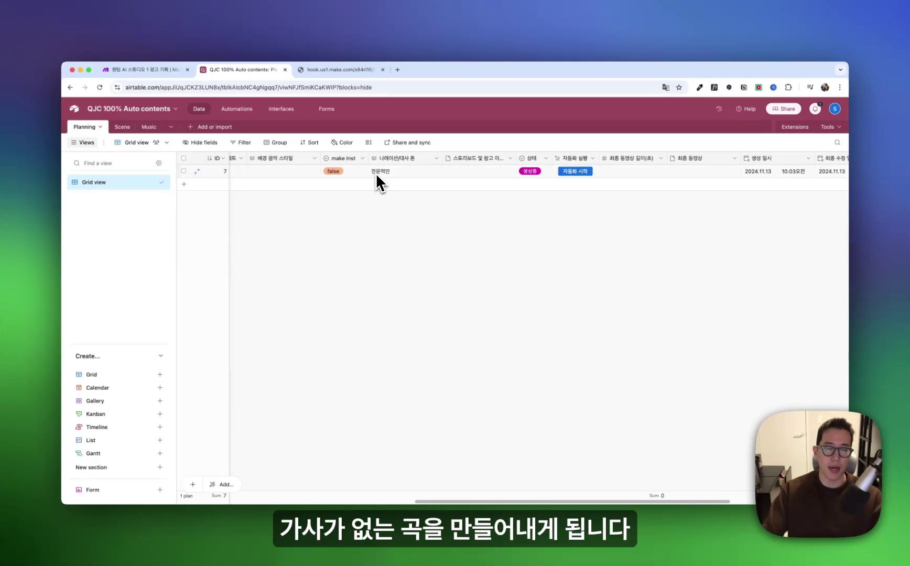
{"action": "scroll", "coordinate": [373, 172], "scroll_direction": "right", "scroll_amount": 1}
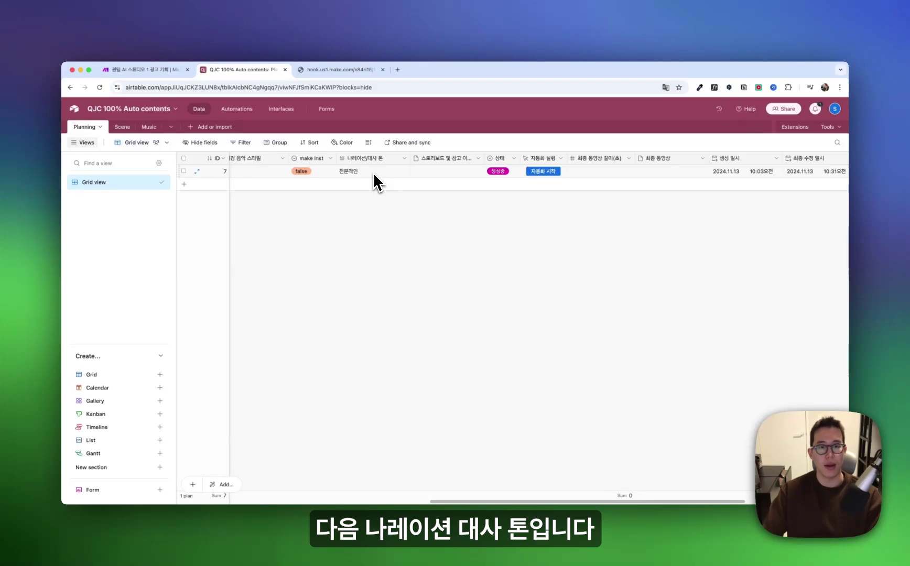
- Check the 나레이션/대사 톤 entry and the field type of the 스토리보드 및 참고 이미지 column
{"action": "left_click", "coordinate": [379, 172]}
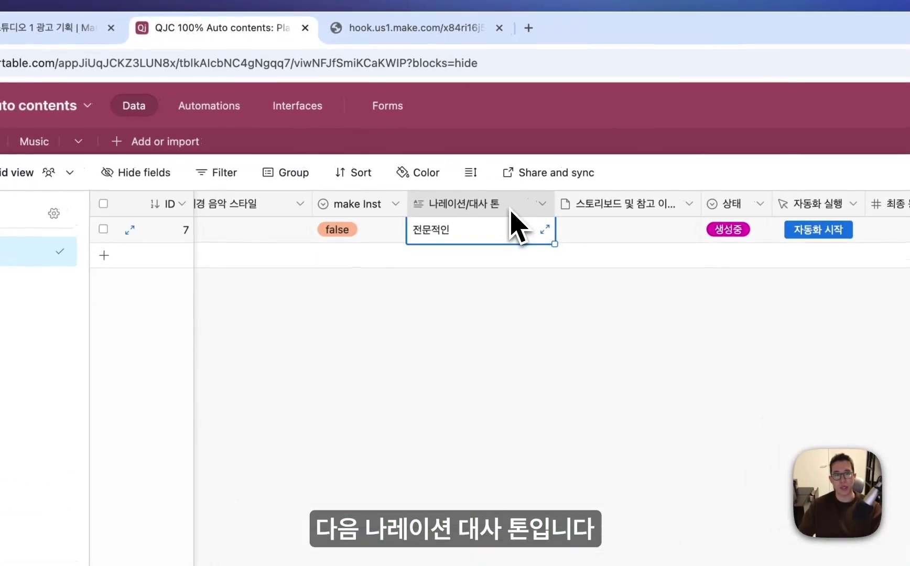
{"action": "double_click", "coordinate": [509, 211]}
{"action": "key", "text": "Escape"}
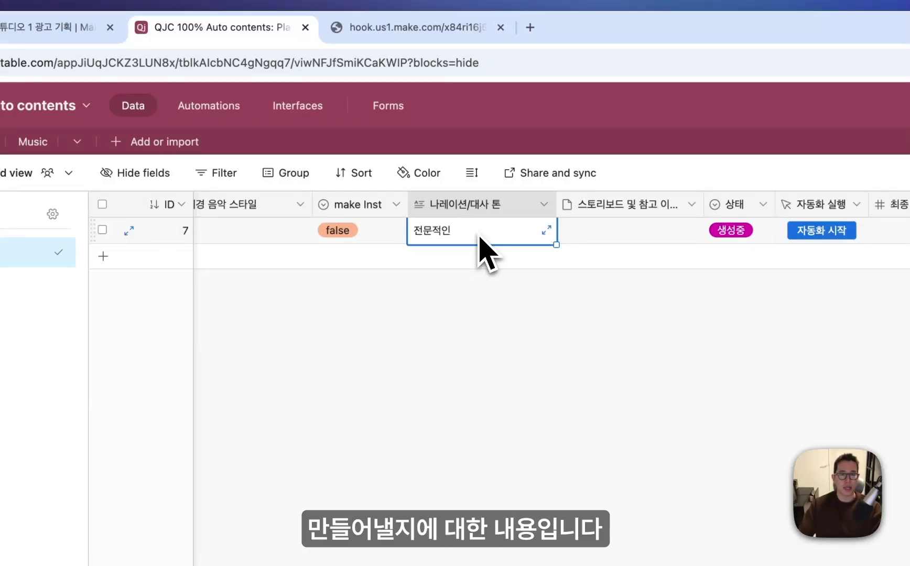
{"action": "scroll", "coordinate": [480, 239], "scroll_direction": "right", "scroll_amount": 3}
{"action": "double_click", "coordinate": [549, 205]}
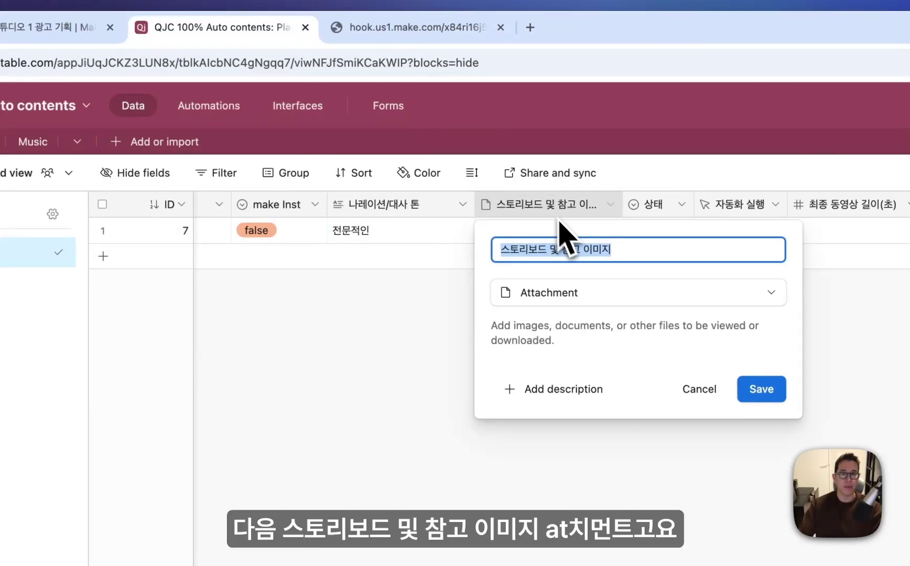
{"action": "left_click", "coordinate": [374, 366]}
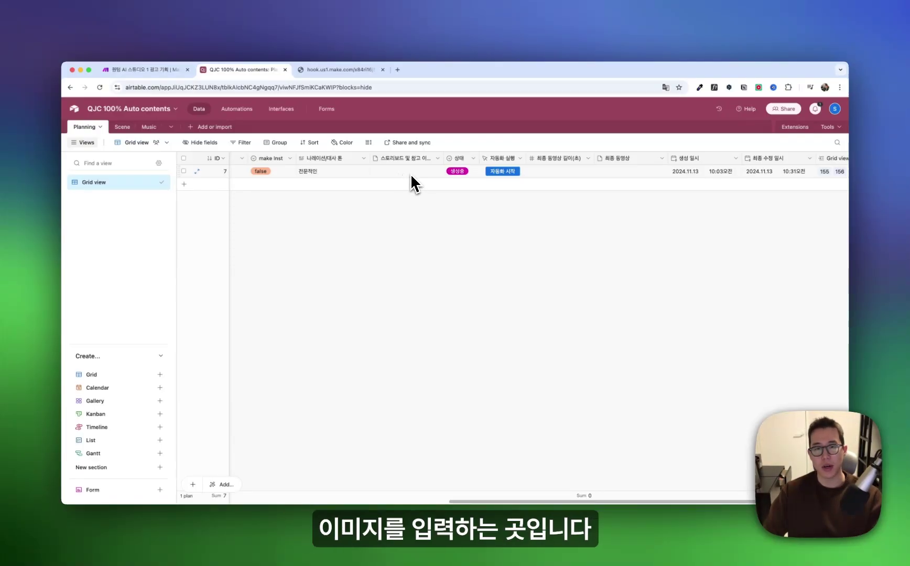
- Inspect the Planning table's 상태 field type and go through its 대기, 요청, 생성중, 생성 완료 and 최종 영상 생성 완료 options
{"action": "scroll", "coordinate": [410, 175], "scroll_direction": "right", "scroll_amount": 1}
{"action": "double_click", "coordinate": [412, 159]}
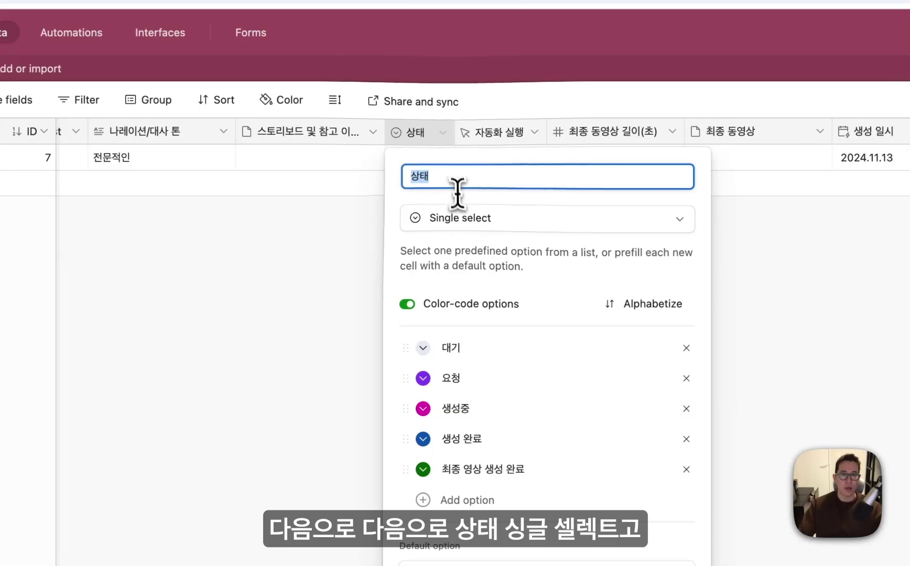
{"action": "left_click", "coordinate": [452, 174]}
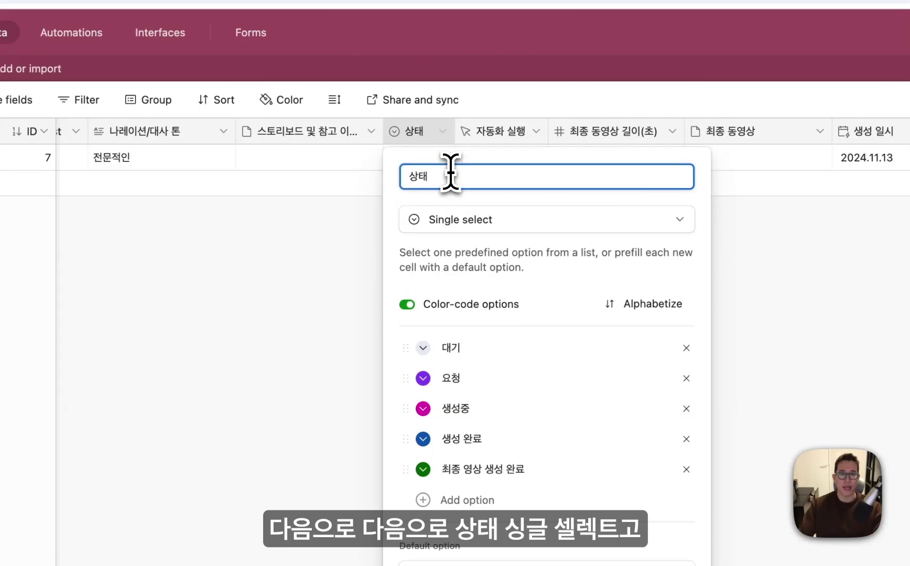
{"action": "left_click", "coordinate": [485, 349]}
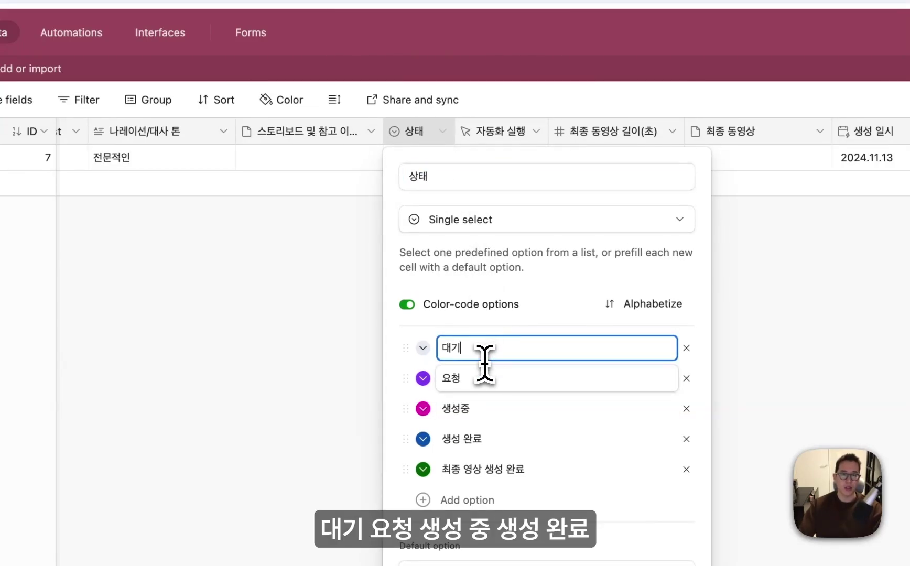
{"action": "left_click", "coordinate": [484, 378]}
{"action": "left_click", "coordinate": [478, 408]}
{"action": "left_click", "coordinate": [475, 439]}
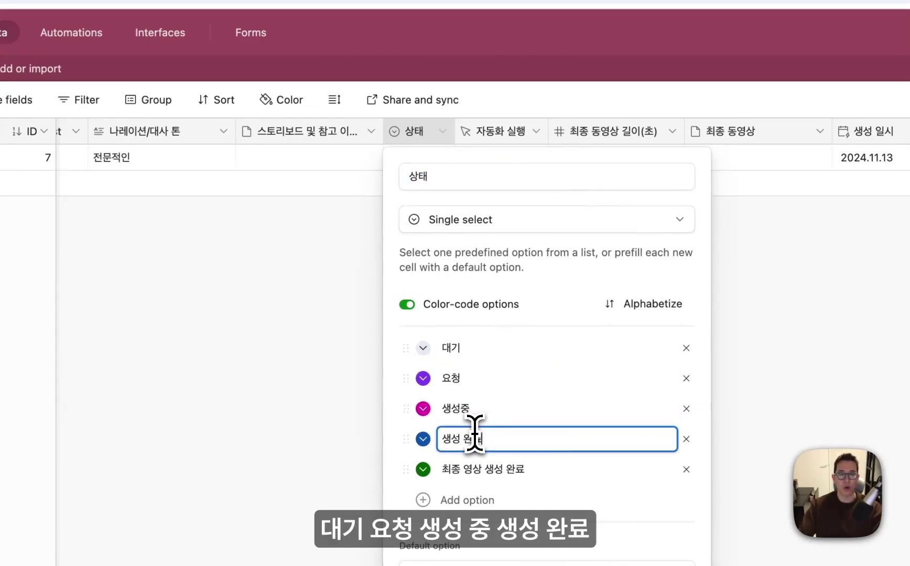
{"action": "left_click", "coordinate": [492, 470]}
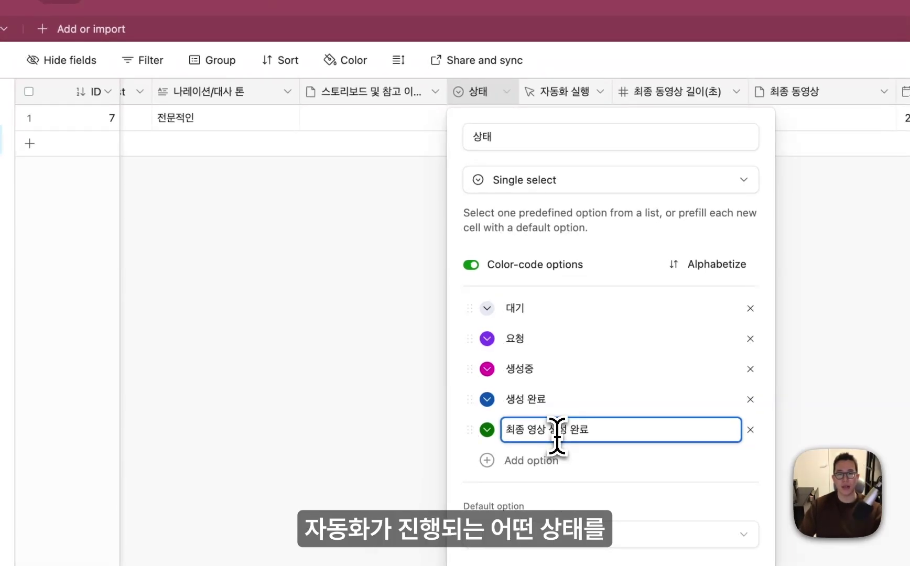
{"action": "left_click", "coordinate": [433, 443]}
- Examine the 자동화 실행 button field's label, action and URL formula settings, leaving them as they are
{"action": "double_click", "coordinate": [580, 97]}
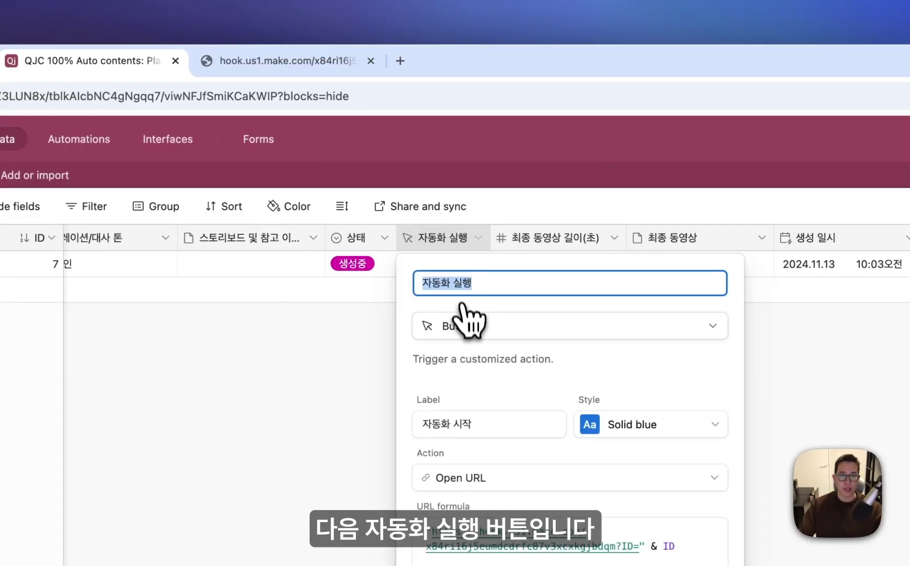
{"action": "left_click", "coordinate": [466, 326]}
{"action": "key", "text": "Escape"}
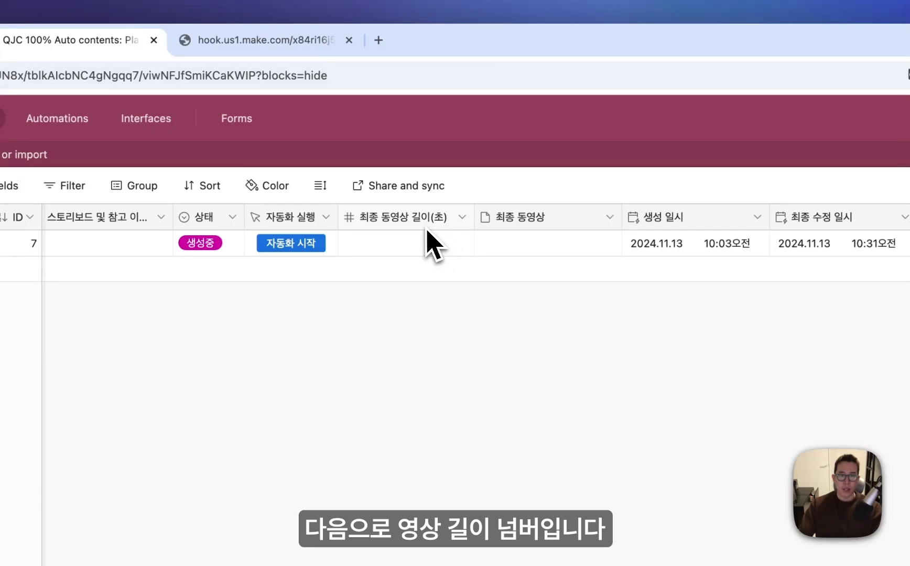
- Check the field types of the 최종 동영상 길이(초) and 최종 동영상 columns in the Planning table
{"action": "double_click", "coordinate": [428, 229]}
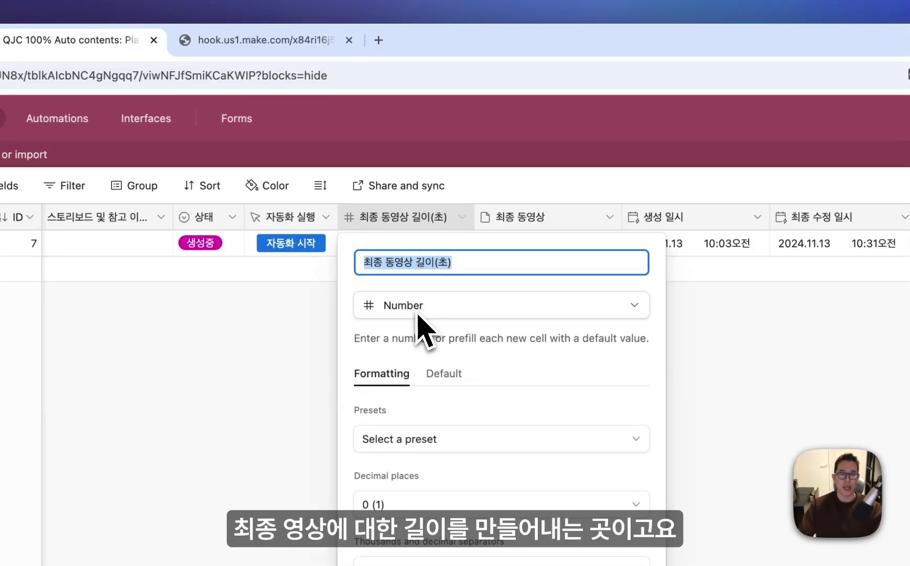
{"action": "left_click", "coordinate": [319, 353]}
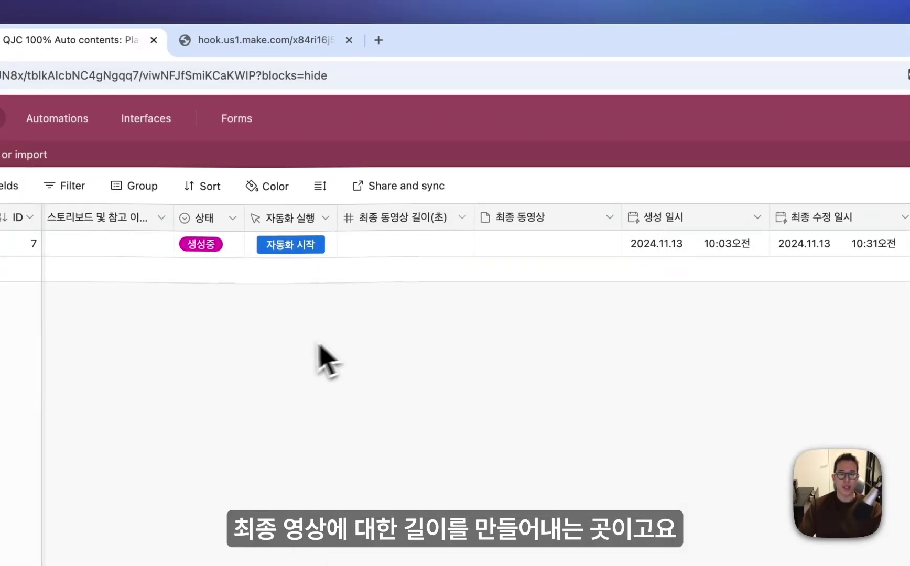
{"action": "double_click", "coordinate": [548, 226]}
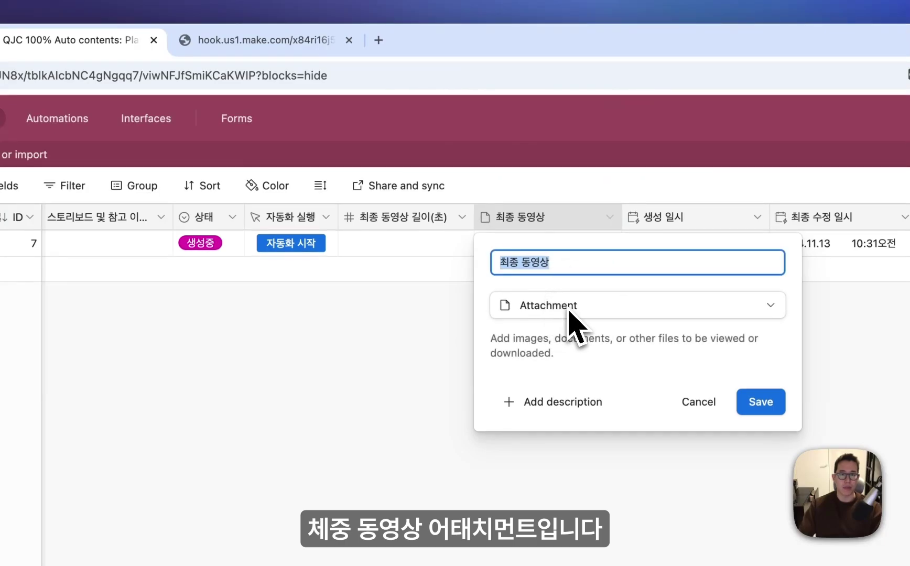
- Check the field types of the Planning table's 생성 일시 and 최종 수정 일시 columns
{"action": "double_click", "coordinate": [734, 217]}
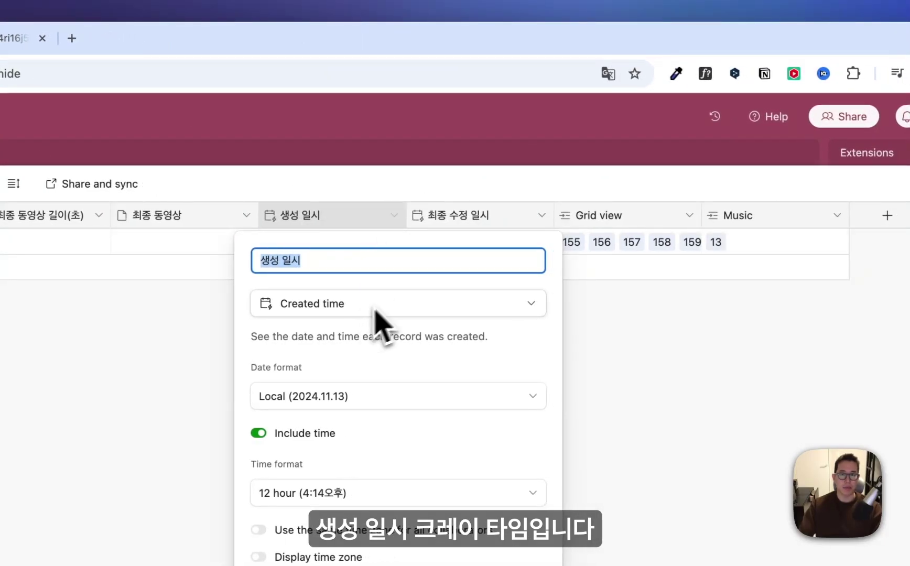
{"action": "left_click", "coordinate": [463, 228]}
{"action": "double_click", "coordinate": [463, 226]}
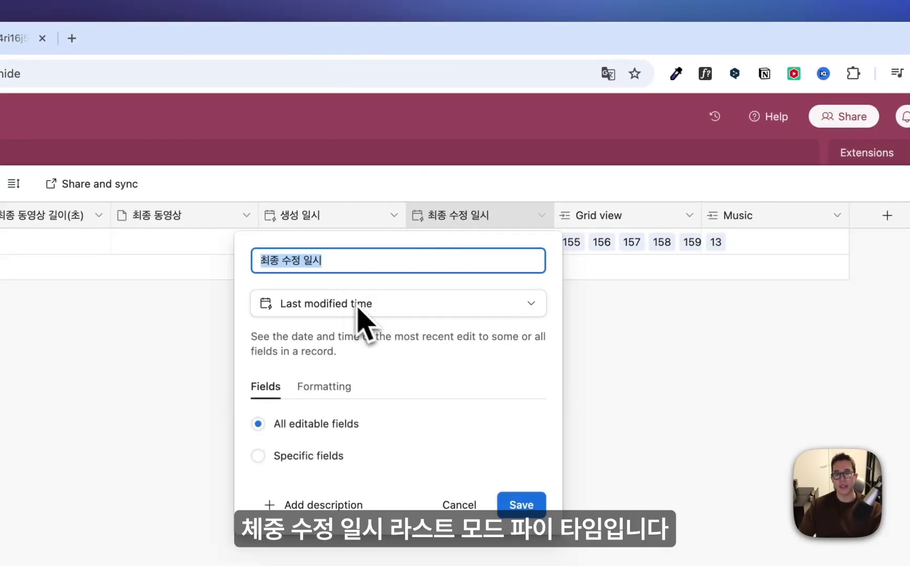
{"action": "key", "text": "Escape"}
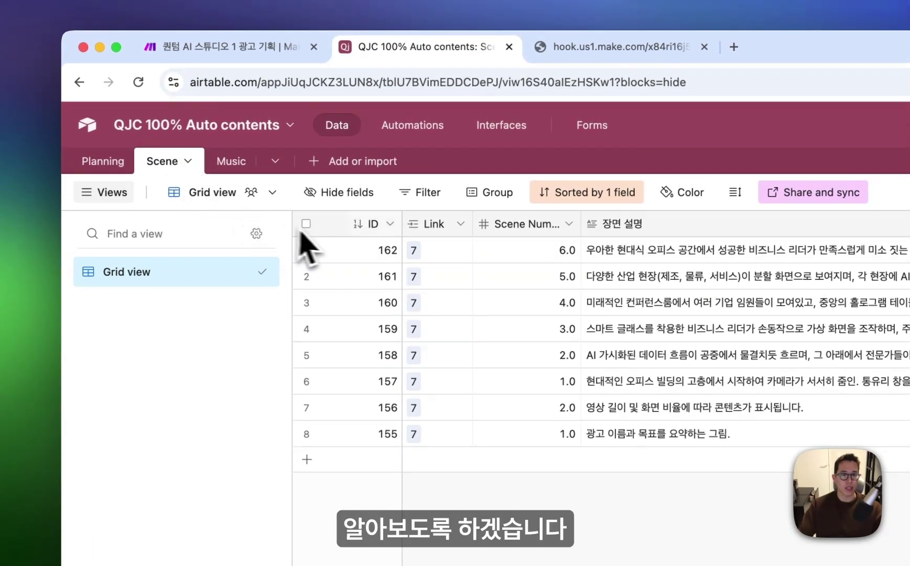
- Inspect the type of the Scene table's primary ID field and close its settings without saving
{"action": "double_click", "coordinate": [367, 229]}
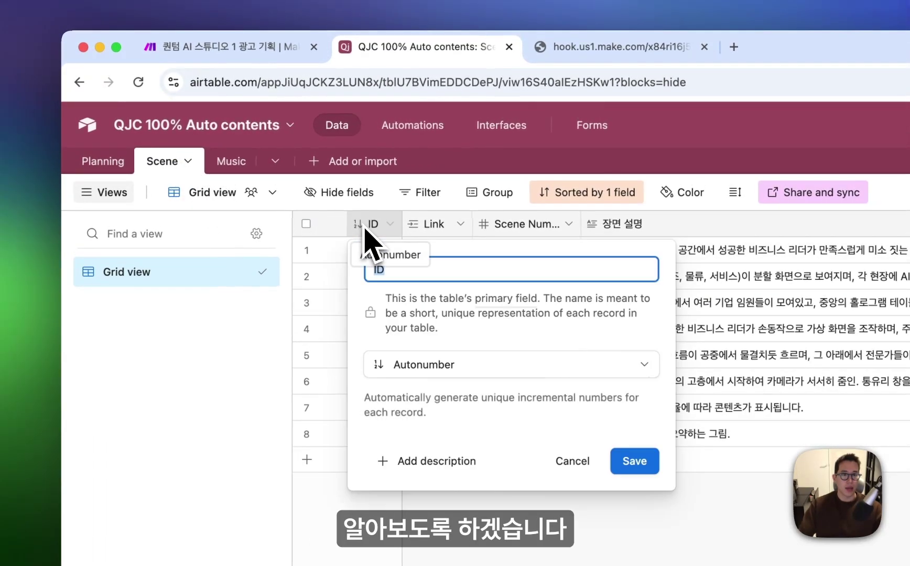
{"action": "left_click", "coordinate": [455, 345]}
{"action": "left_click", "coordinate": [584, 460]}
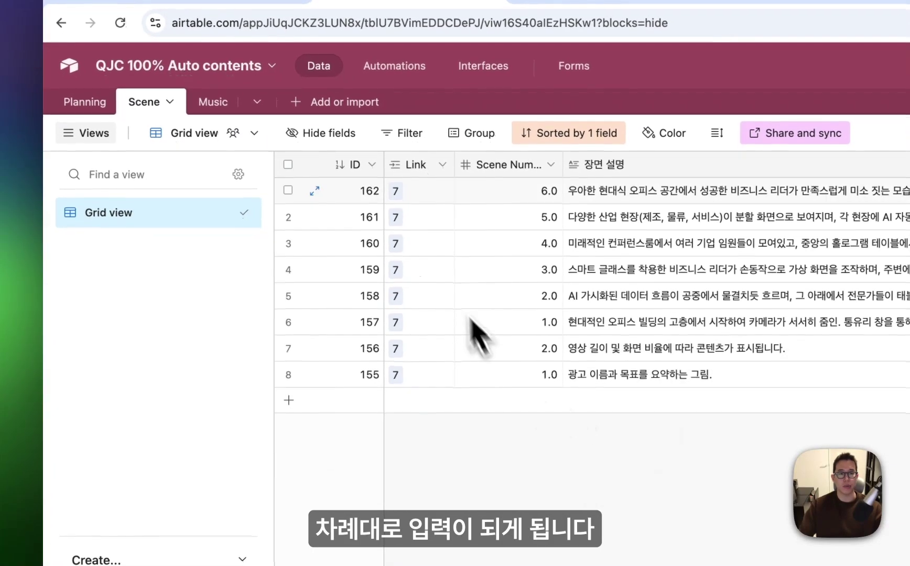
- Examine how the Scene table's Link field is configured to relate records to another table
{"action": "double_click", "coordinate": [427, 166]}
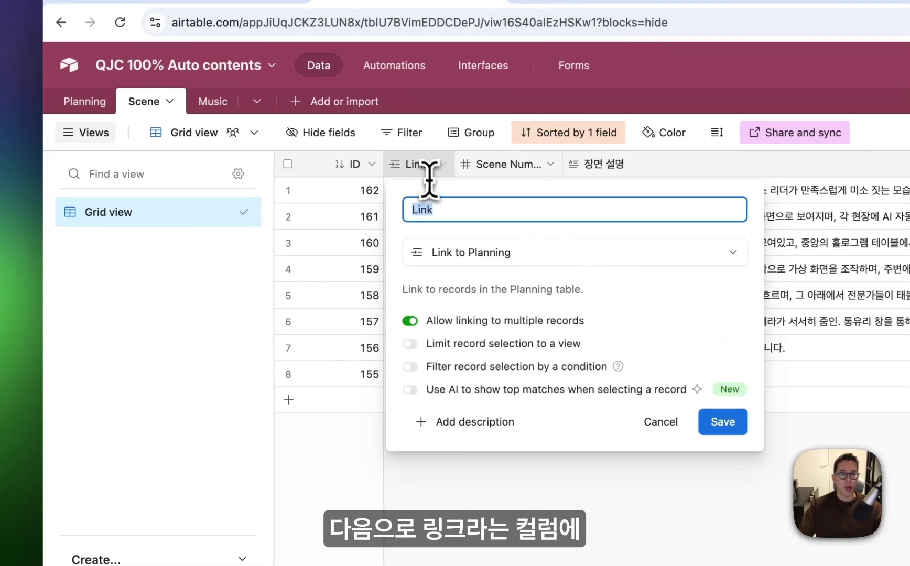
{"action": "left_click", "coordinate": [433, 208]}
{"action": "left_click", "coordinate": [444, 231]}
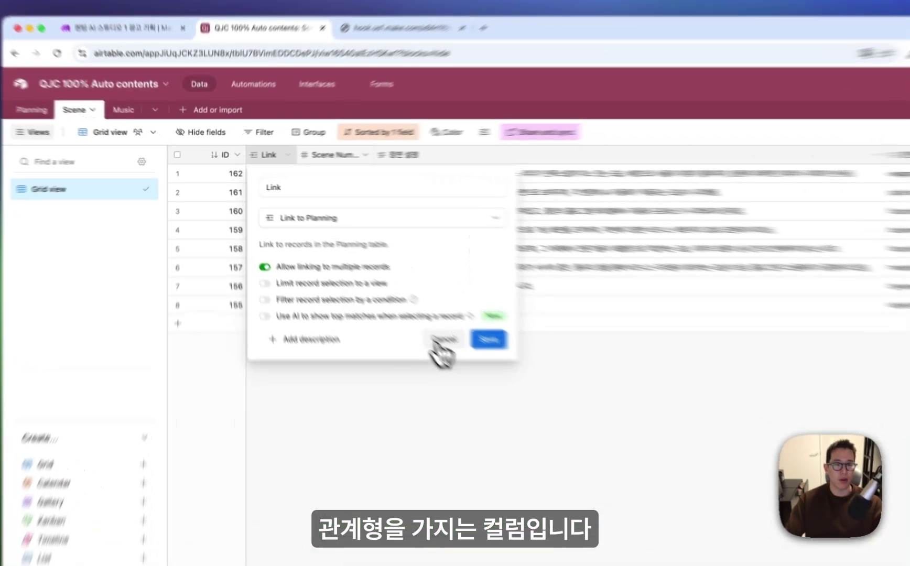
{"action": "left_click", "coordinate": [443, 340]}
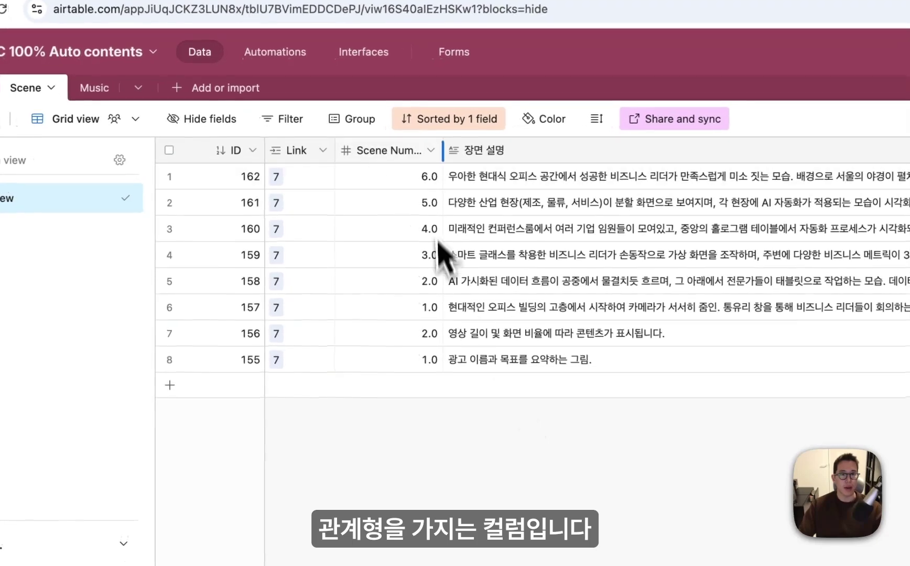
- Inspect the Scene Number field's type and number formatting, then dismiss its settings without saving
{"action": "double_click", "coordinate": [354, 159]}
{"action": "left_click", "coordinate": [461, 219]}
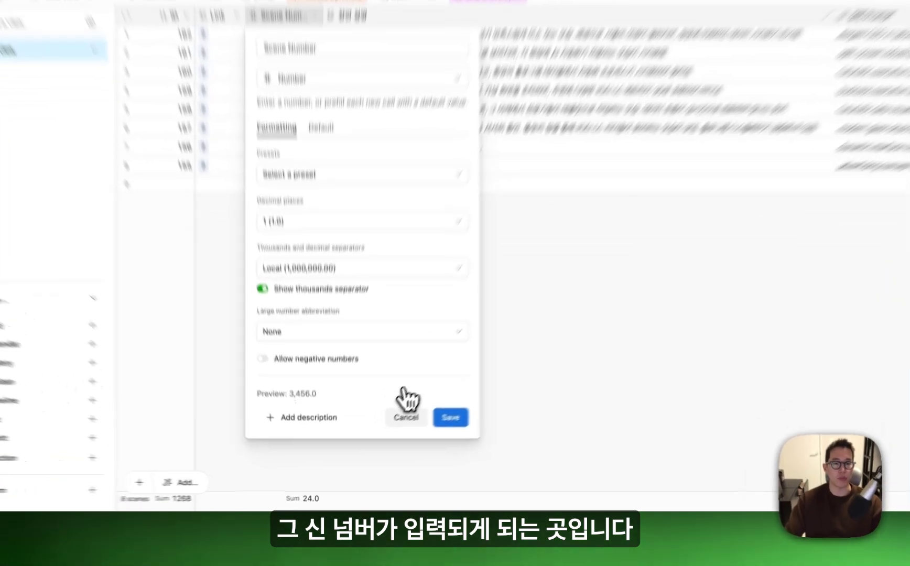
{"action": "left_click", "coordinate": [379, 439]}
- Review the contents of the Scene table's 장면 설명 and 장면 Prompt columns
{"action": "left_click", "coordinate": [459, 189]}
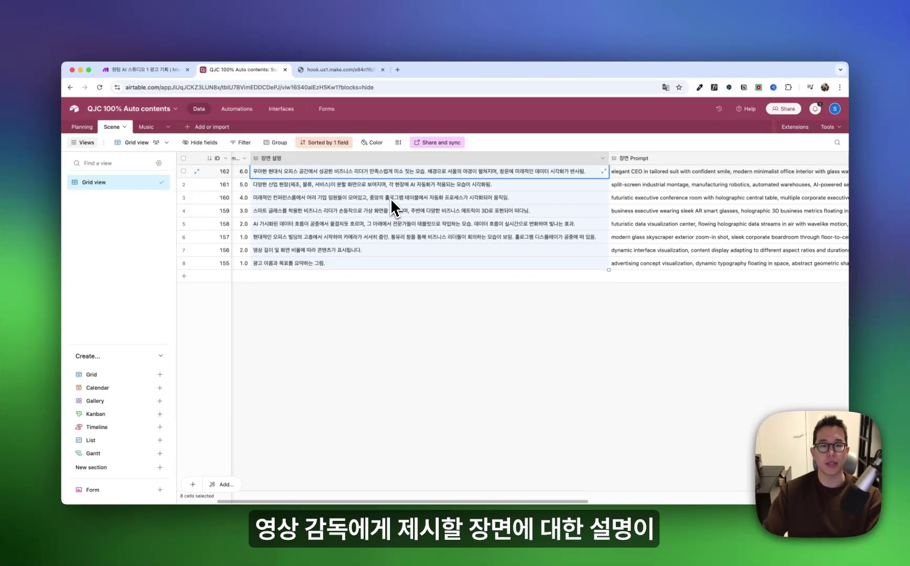
{"action": "scroll", "coordinate": [406, 205], "scroll_direction": "right", "scroll_amount": 10}
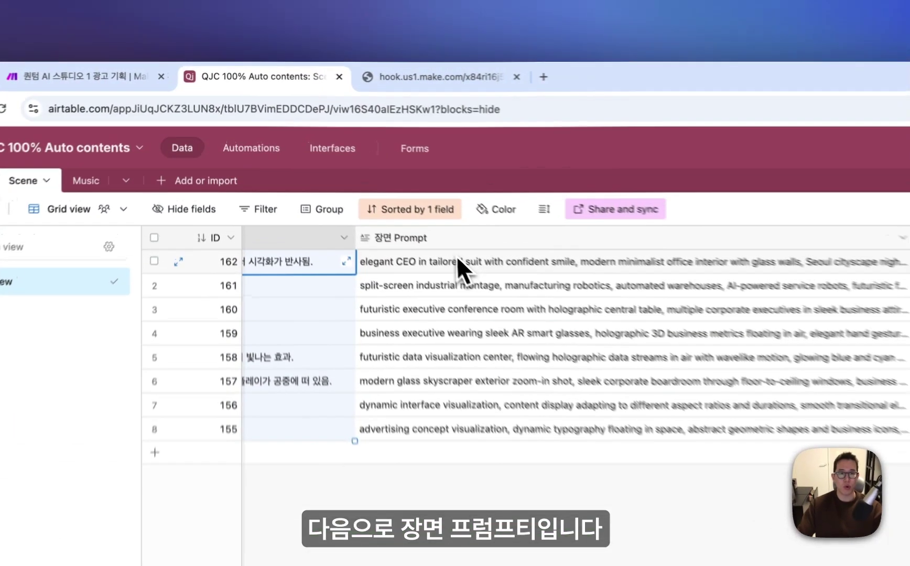
{"action": "left_click", "coordinate": [456, 256]}
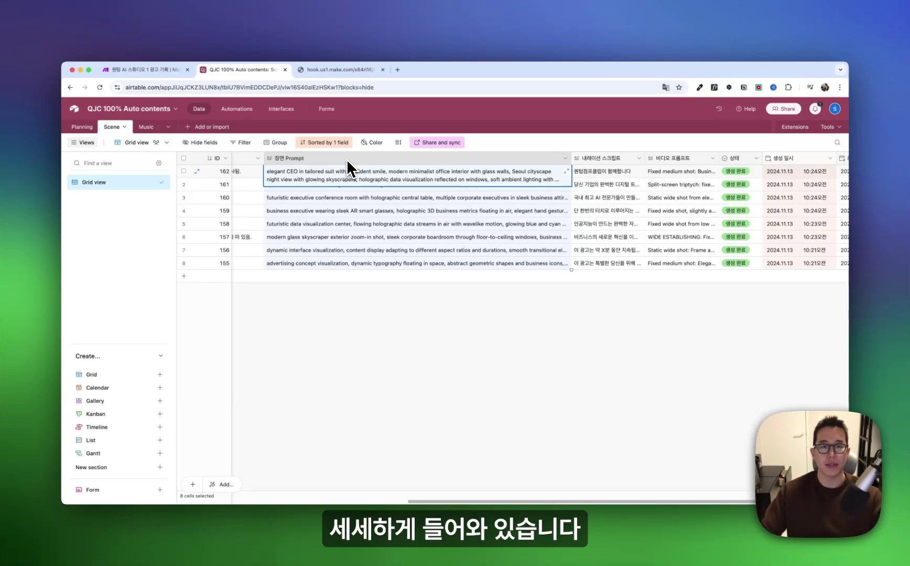
- Review the 내레이션 스크립트 column and check the field type of the 비디오 프롬프트 column
{"action": "scroll", "coordinate": [367, 167], "scroll_direction": "right", "scroll_amount": 3}
{"action": "left_click", "coordinate": [511, 159]}
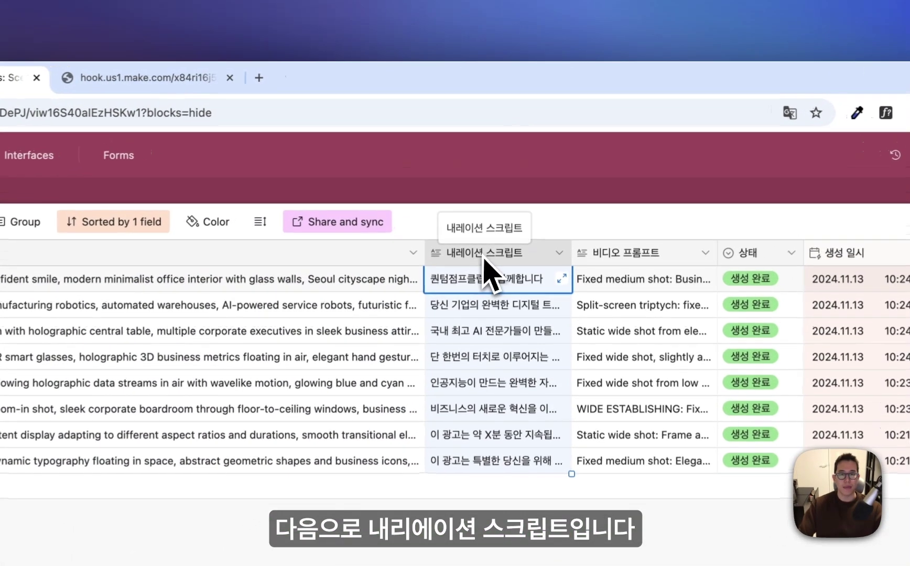
{"action": "scroll", "coordinate": [486, 260], "scroll_direction": "right", "scroll_amount": 3}
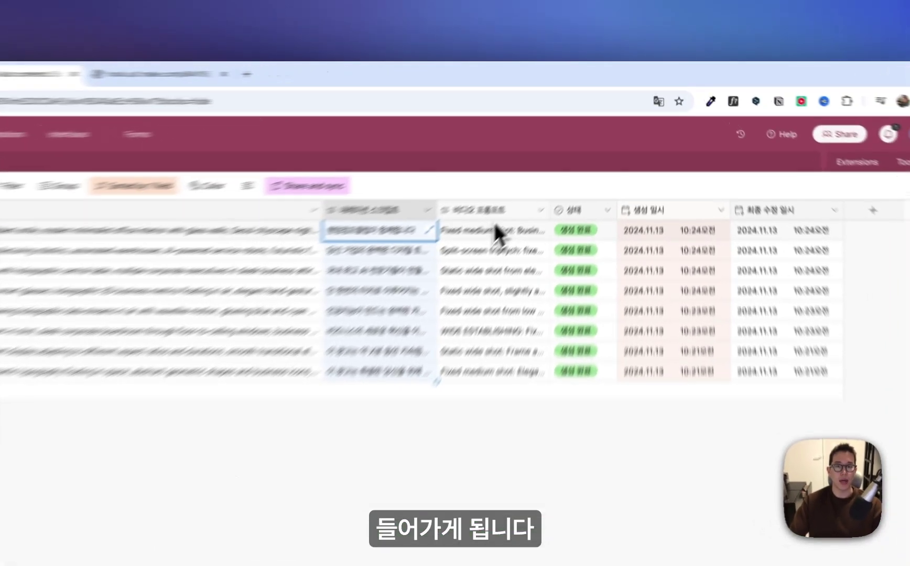
{"action": "left_click", "coordinate": [567, 160]}
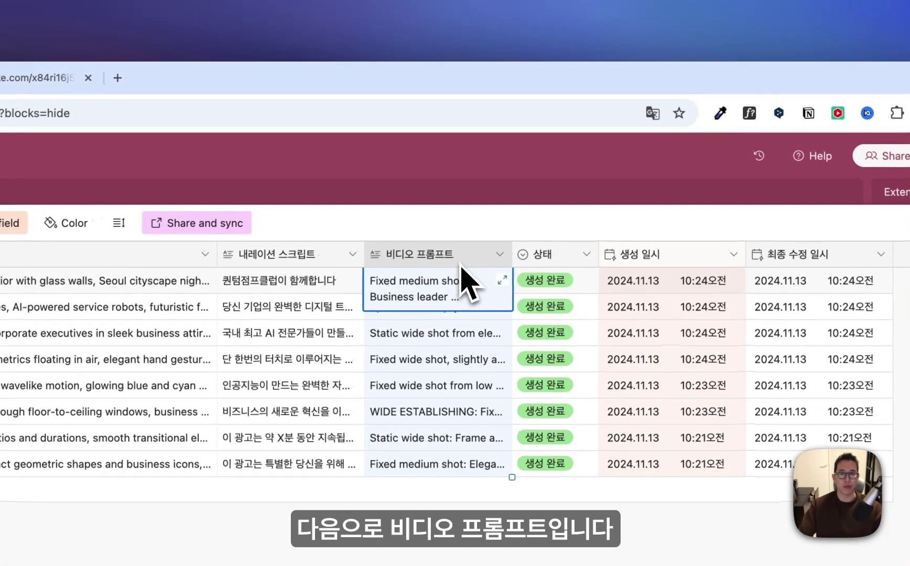
{"action": "double_click", "coordinate": [463, 255]}
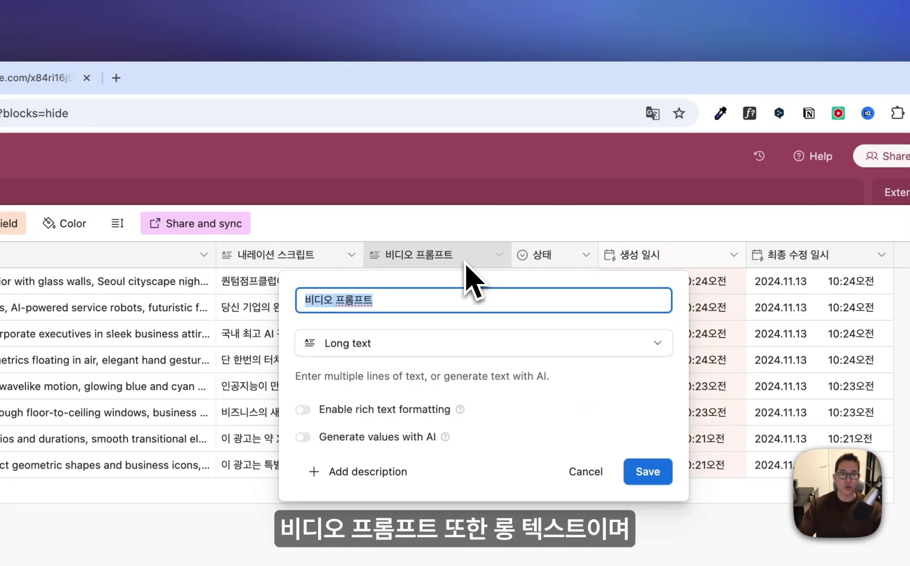
{"action": "key", "text": "Escape"}
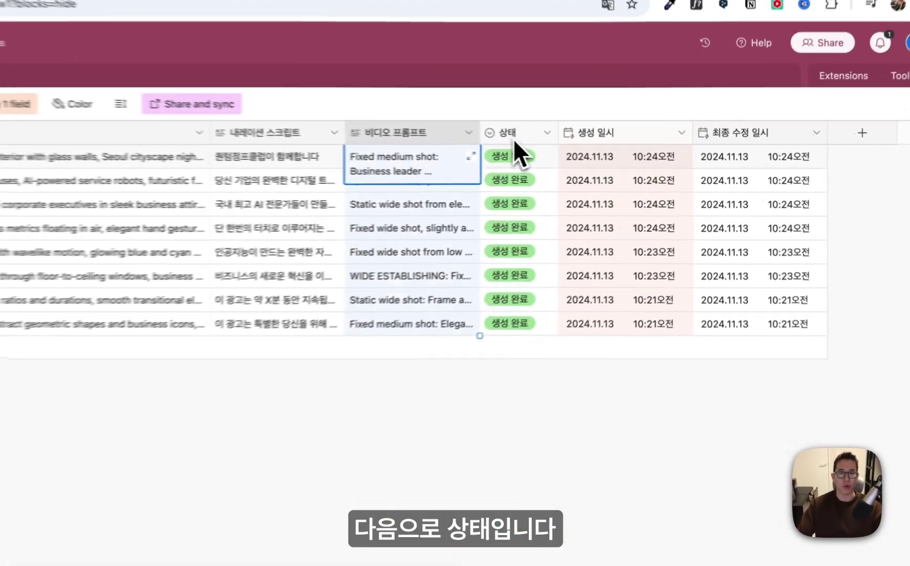
- Inspect the Scene table's 상태 field type and go through its status options from 대기 to 검수 완료
{"action": "left_click", "coordinate": [612, 166]}
{"action": "double_click", "coordinate": [495, 134]}
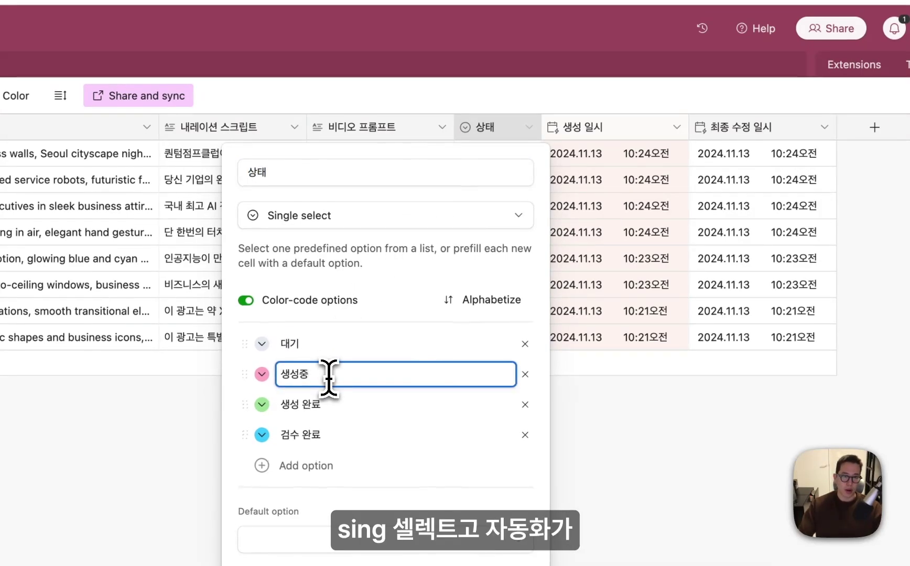
{"action": "left_click", "coordinate": [336, 411]}
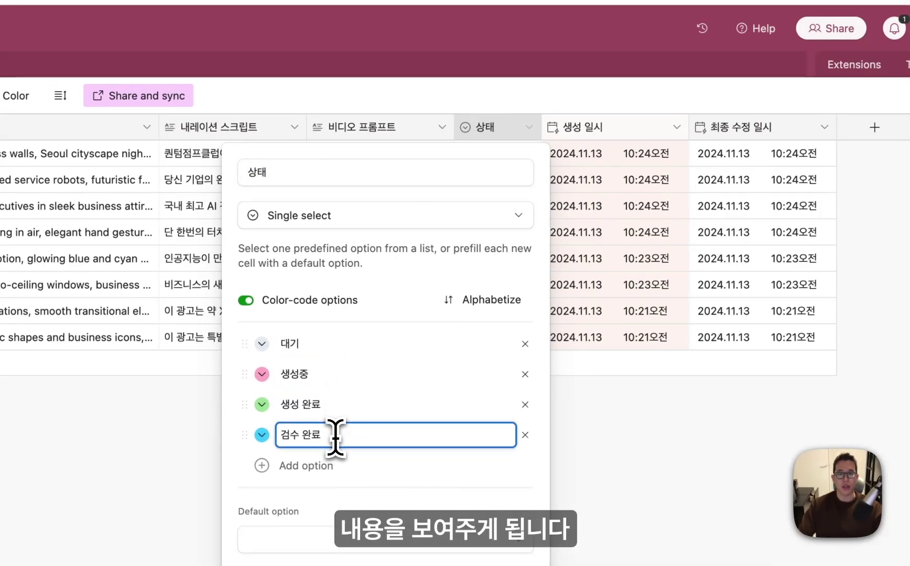
{"action": "left_click", "coordinate": [572, 152]}
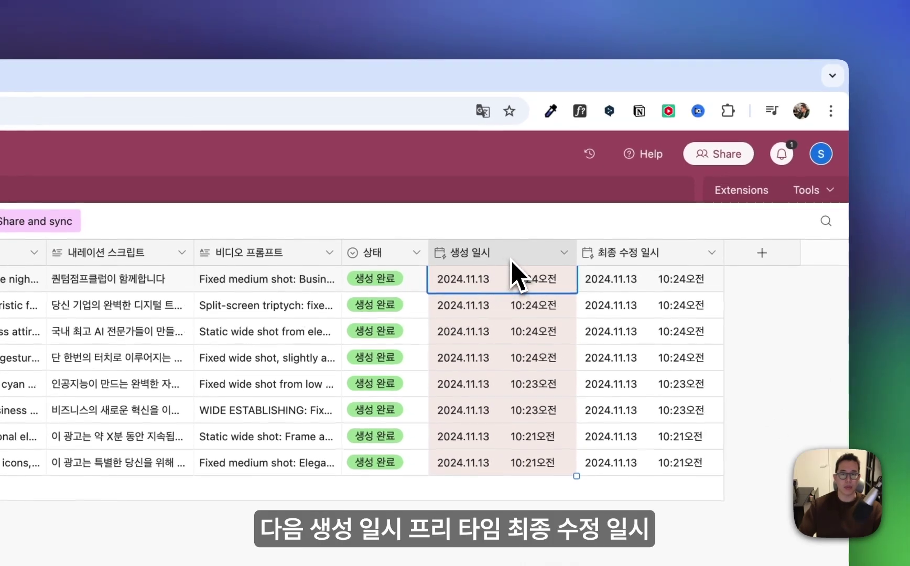
- Check the field types of the Scene table's 생성 일시 and 최종 수정 일시 columns
{"action": "double_click", "coordinate": [635, 135]}
{"action": "left_click", "coordinate": [620, 278]}
{"action": "double_click", "coordinate": [650, 256]}
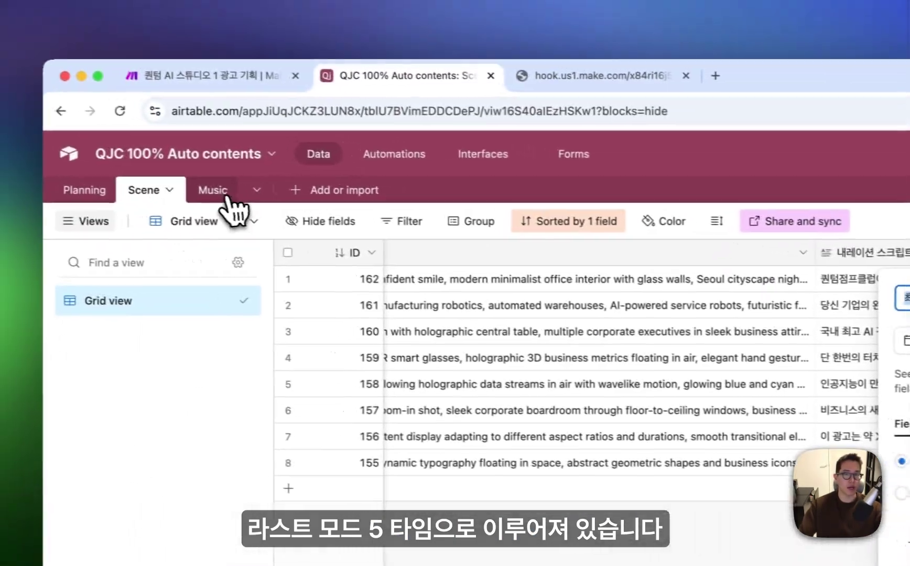
- Open the Music table and inspect the configuration of its first three fields: ID, Planninng and make Inst
{"action": "left_click", "coordinate": [225, 194]}
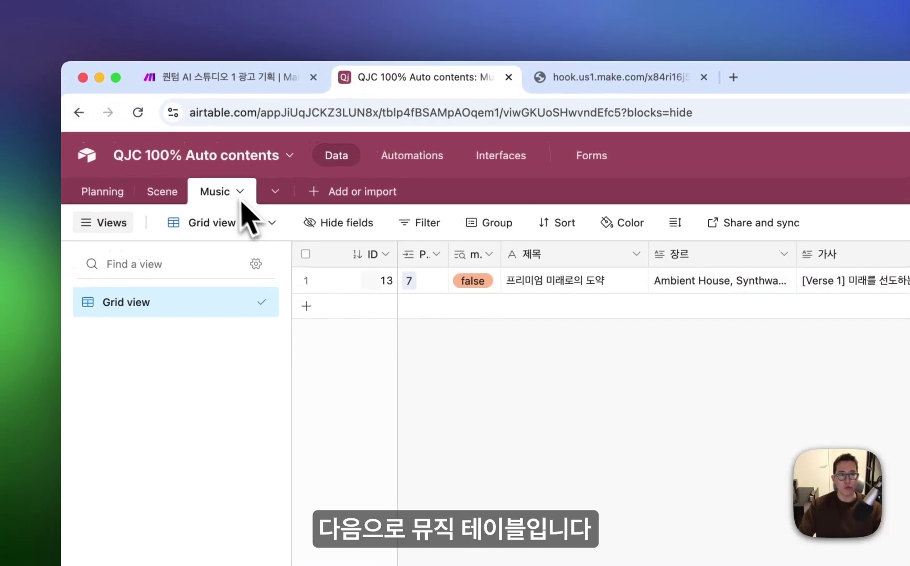
{"action": "double_click", "coordinate": [355, 253]}
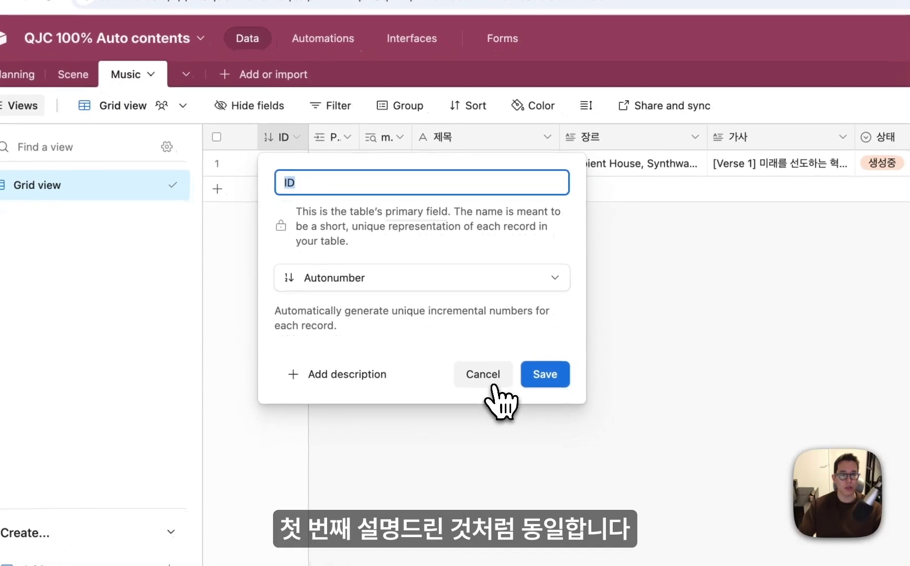
{"action": "left_click", "coordinate": [493, 391]}
{"action": "double_click", "coordinate": [339, 138]}
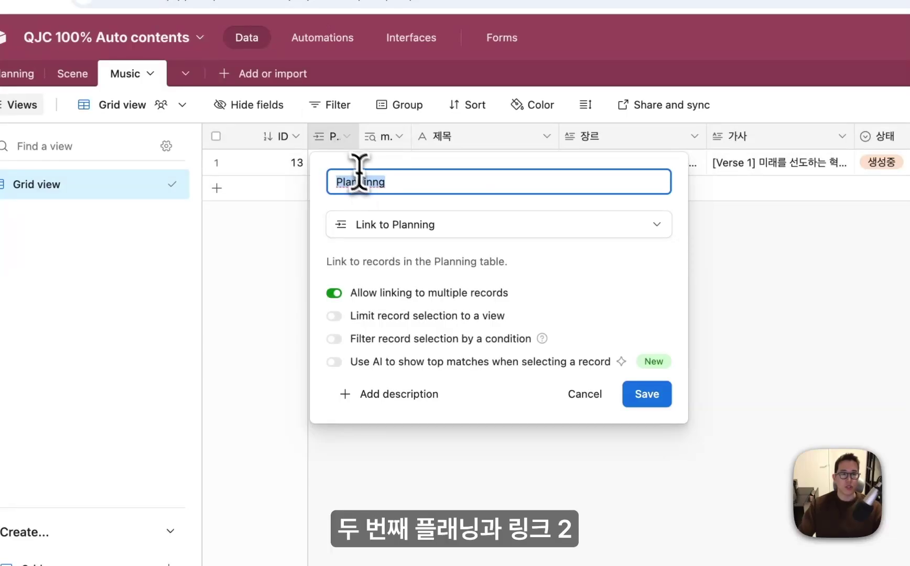
{"action": "left_click", "coordinate": [393, 187]}
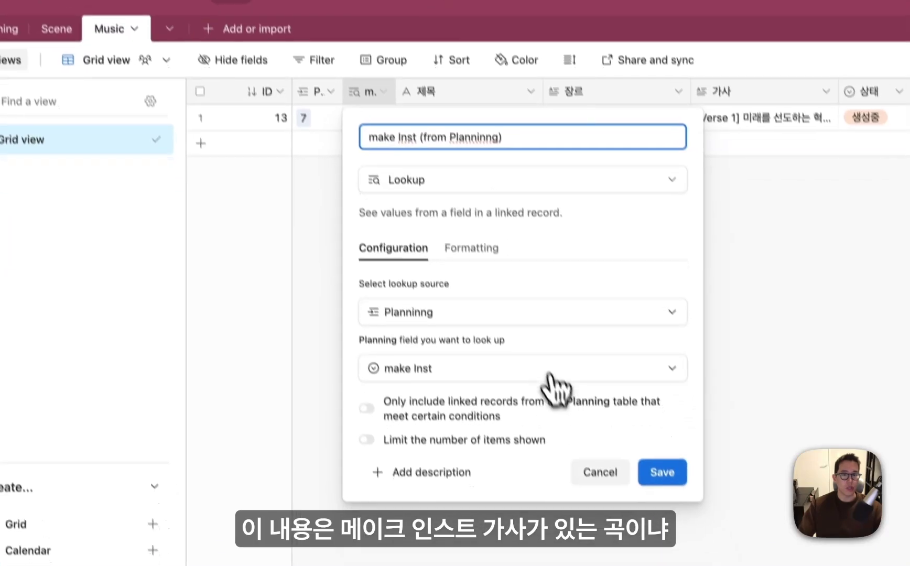
- Review the Music table's make Inst lookup configuration and check the field type of the 제목 column
{"action": "left_click", "coordinate": [617, 518]}
{"action": "double_click", "coordinate": [386, 137]}
{"action": "left_click", "coordinate": [423, 182]}
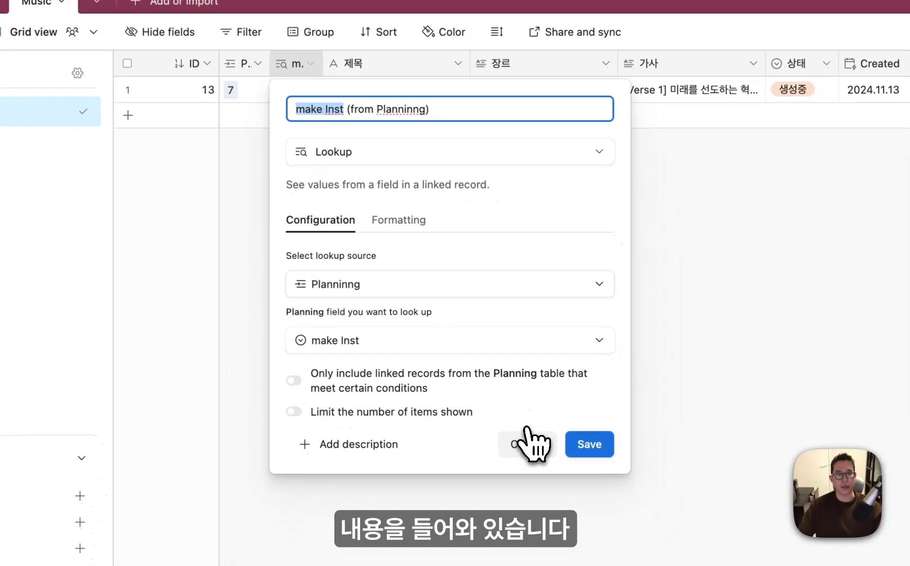
{"action": "left_click", "coordinate": [577, 512]}
{"action": "double_click", "coordinate": [317, 139]}
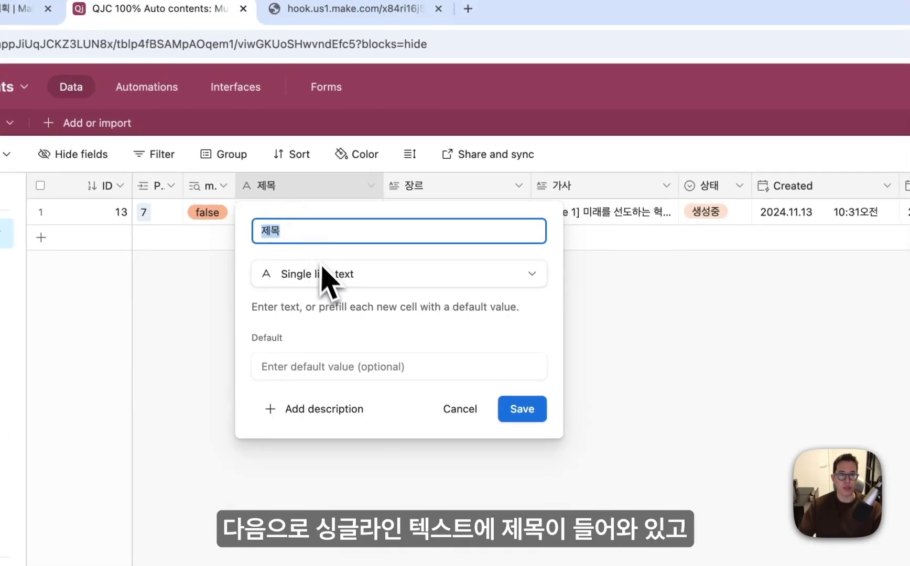
{"action": "left_click", "coordinate": [460, 409]}
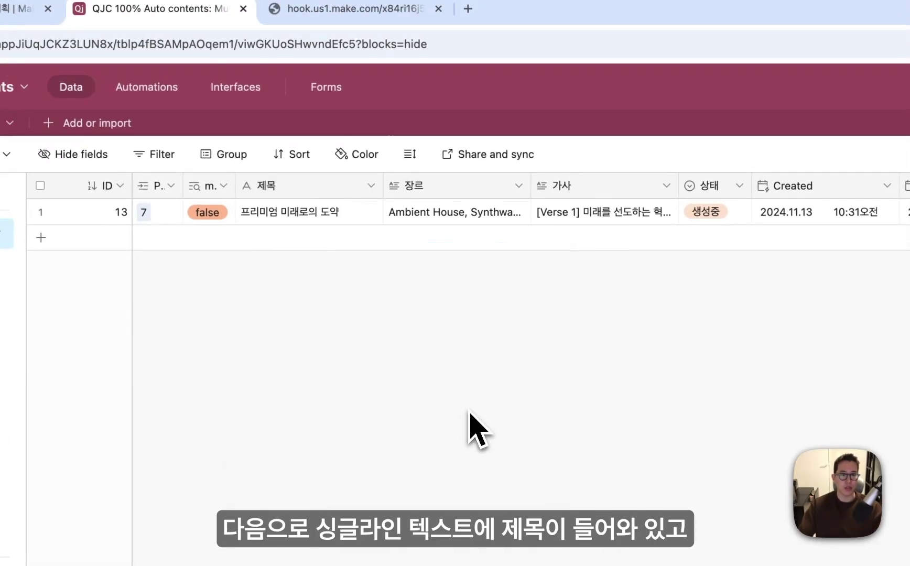
- Check the field types of the Music table's 장르 and 가사 columns
{"action": "double_click", "coordinate": [423, 187]}
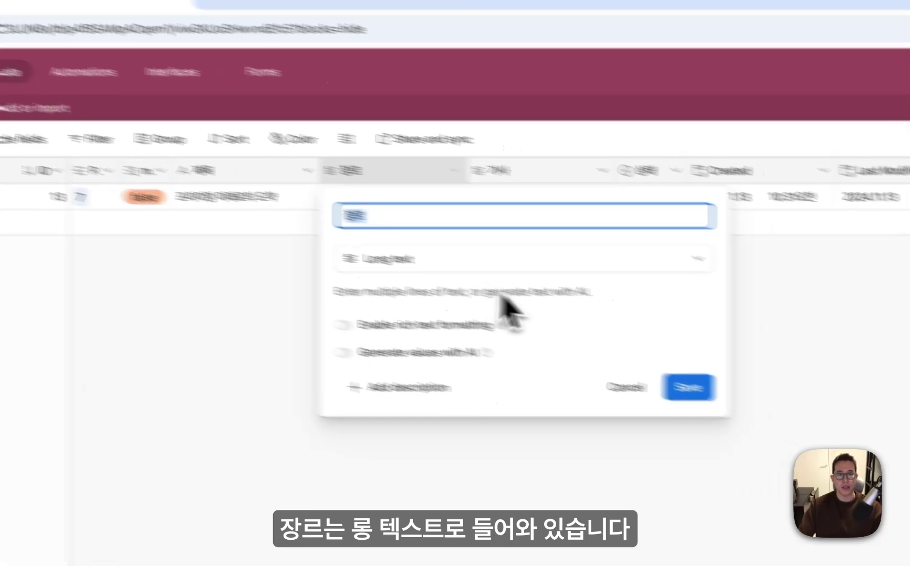
{"action": "left_click", "coordinate": [691, 403]}
{"action": "double_click", "coordinate": [592, 194]}
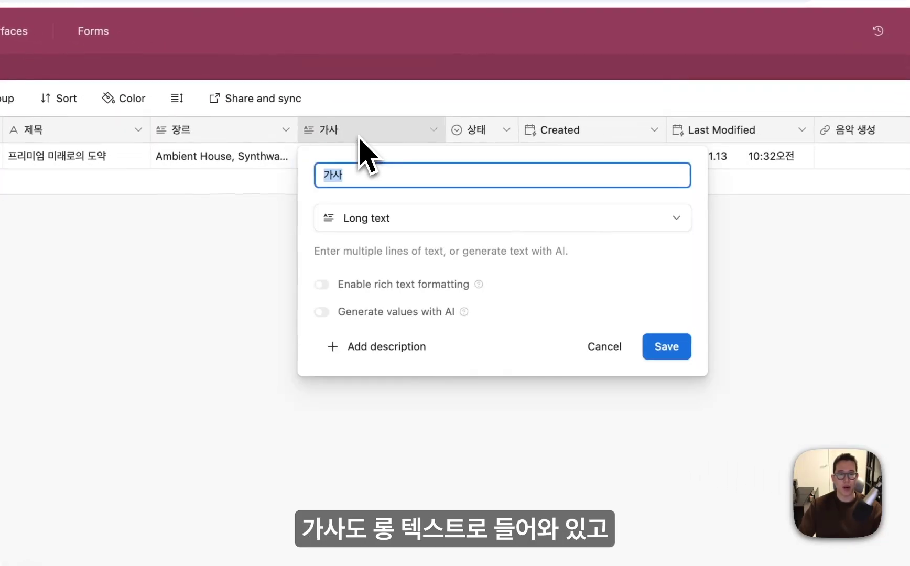
{"action": "left_click", "coordinate": [596, 347]}
- Inspect the Music table's 상태 field type and its status options
{"action": "left_click", "coordinate": [495, 160]}
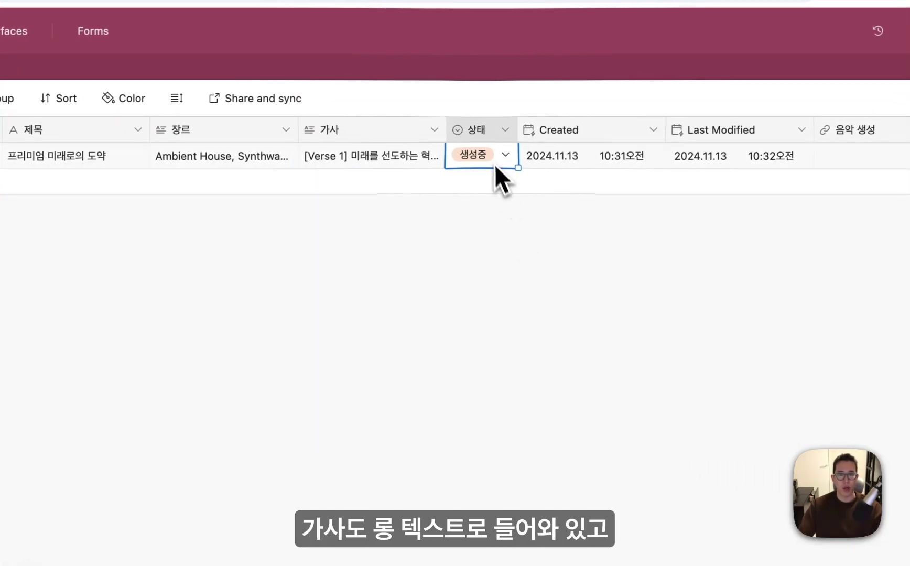
{"action": "double_click", "coordinate": [493, 136]}
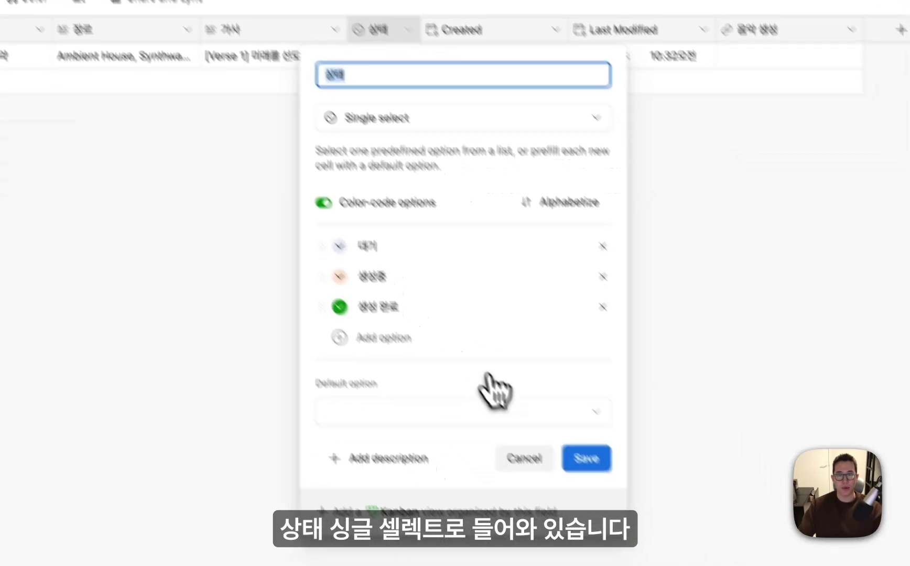
{"action": "left_click", "coordinate": [623, 558]}
- Go through the Music table's Created, Last Modified and 음악 생성 columns
{"action": "left_click", "coordinate": [634, 156]}
{"action": "left_click", "coordinate": [461, 241]}
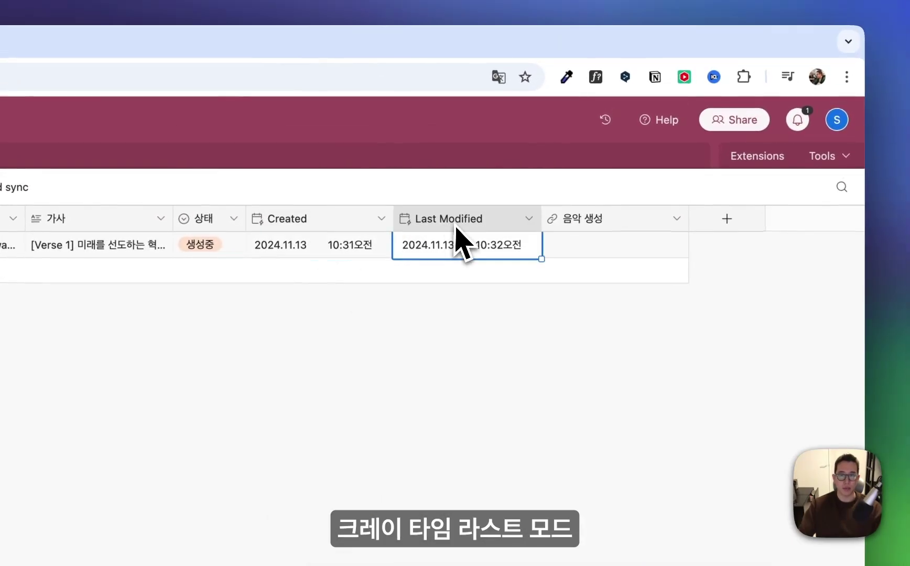
{"action": "left_click", "coordinate": [630, 240]}
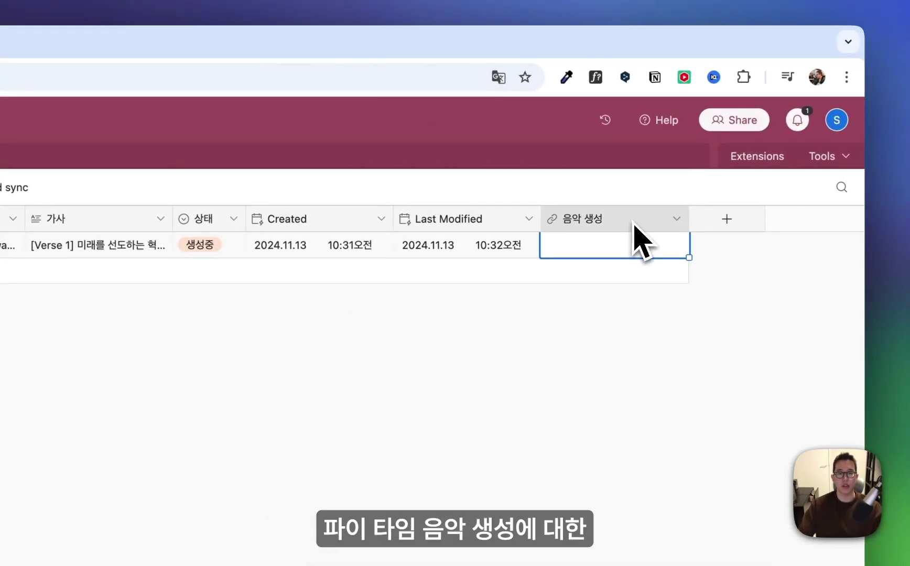
{"action": "left_click", "coordinate": [595, 280]}
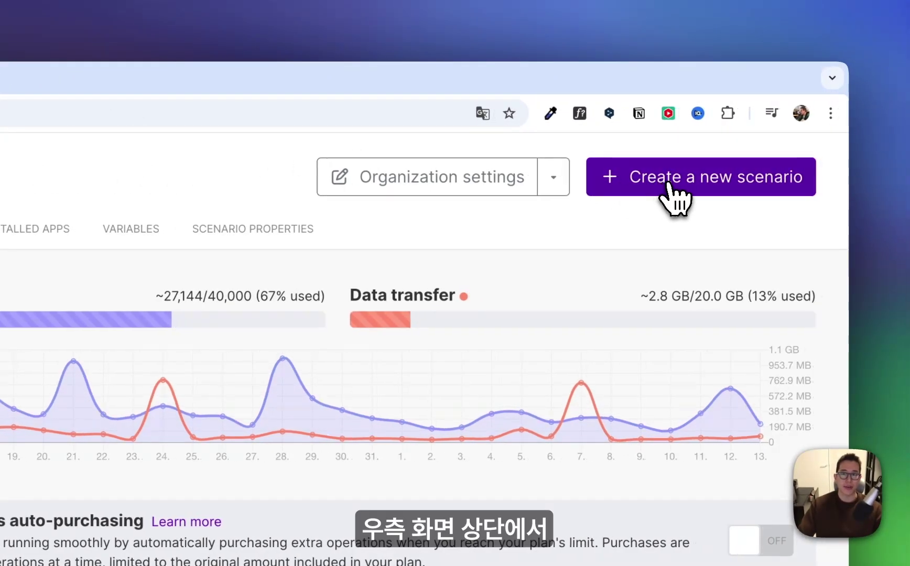
- Create a new scenario in Make and import the blueprint file 프리미엄_100%_광고 컨텐츠 자동화_기획_V1.json into it
{"action": "left_click", "coordinate": [669, 184]}
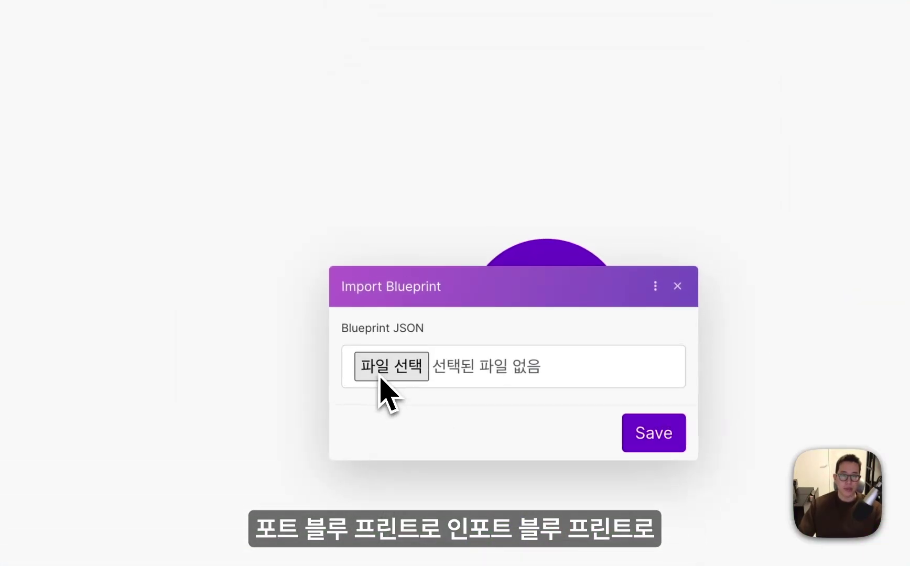
{"action": "left_click", "coordinate": [381, 386]}
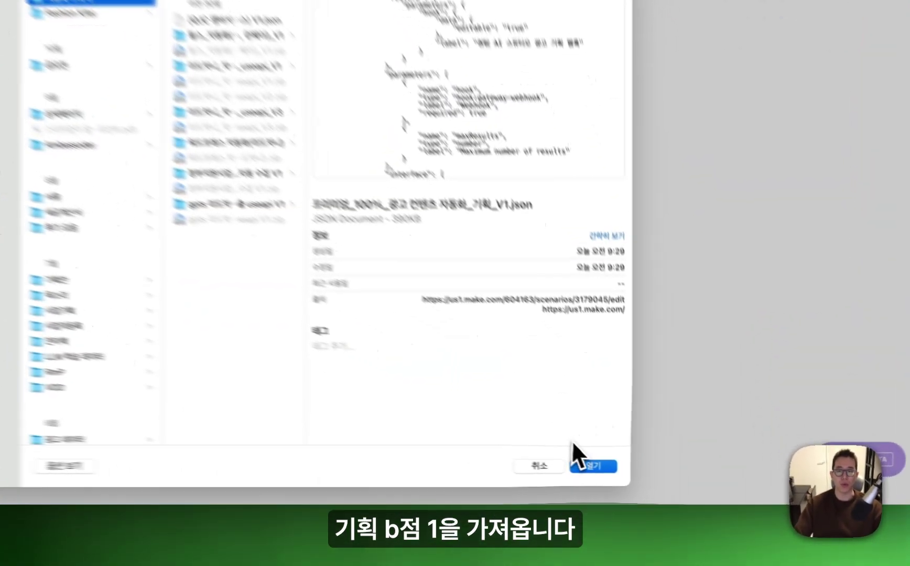
{"action": "left_click", "coordinate": [652, 481]}
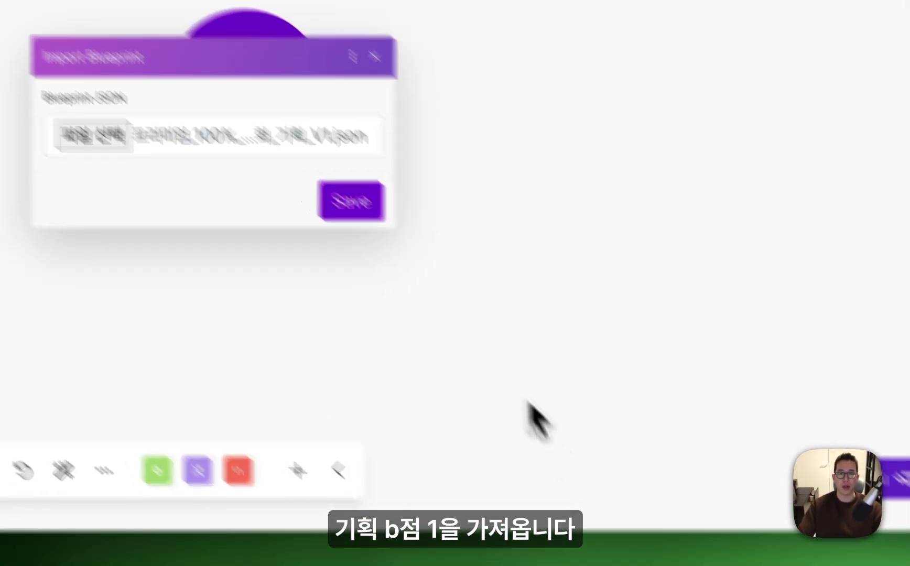
{"action": "left_click", "coordinate": [507, 336]}
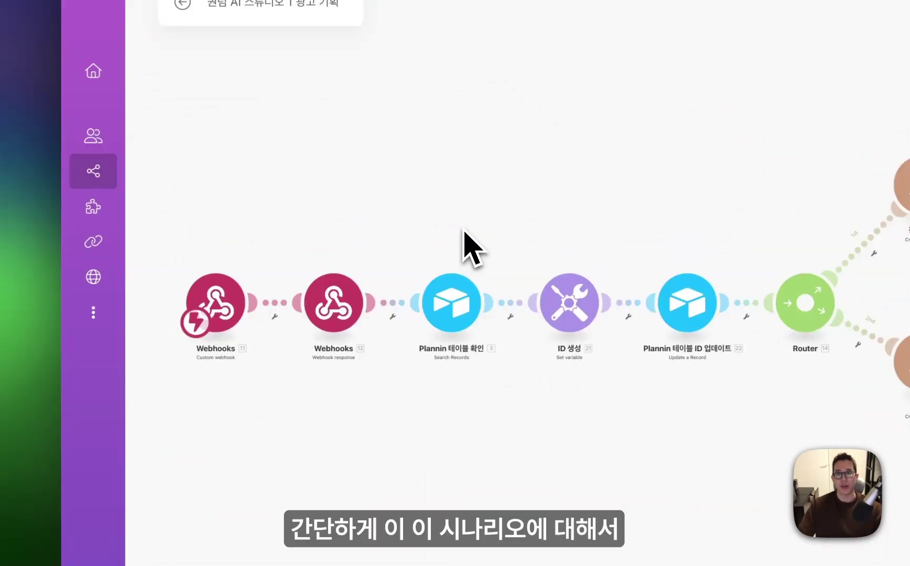
{"action": "scroll", "coordinate": [501, 223], "scroll_direction": "up", "scroll_amount": 2}
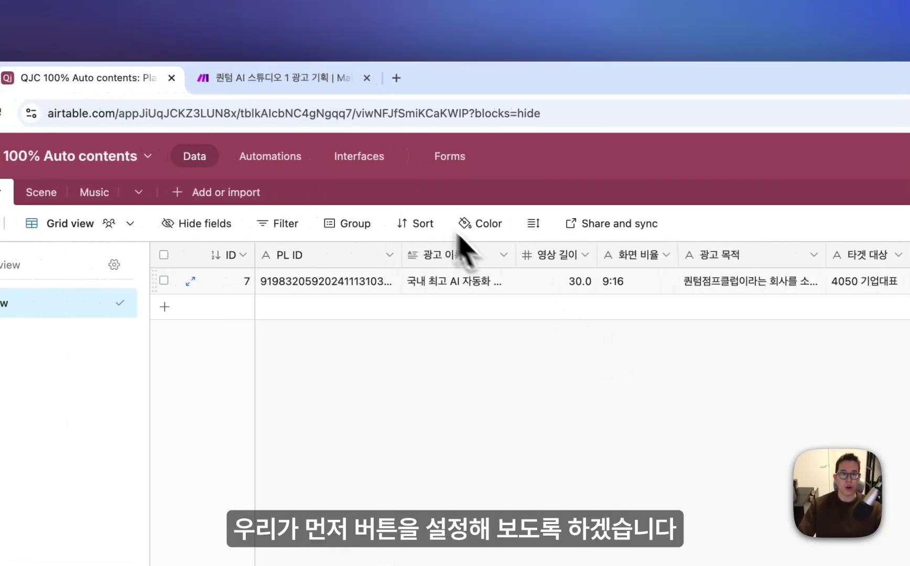
- In Airtable's Planning table, open the 자동화 실행 button field's configuration and examine its URL formula
{"action": "scroll", "coordinate": [364, 301], "scroll_direction": "right", "scroll_amount": 10}
{"action": "scroll", "coordinate": [540, 289], "scroll_direction": "right", "scroll_amount": 10}
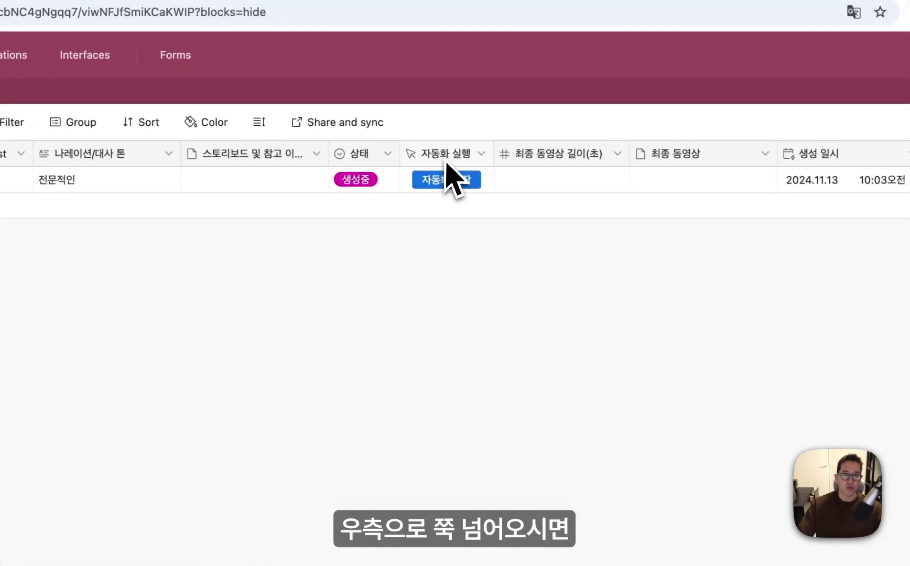
{"action": "left_click", "coordinate": [447, 168]}
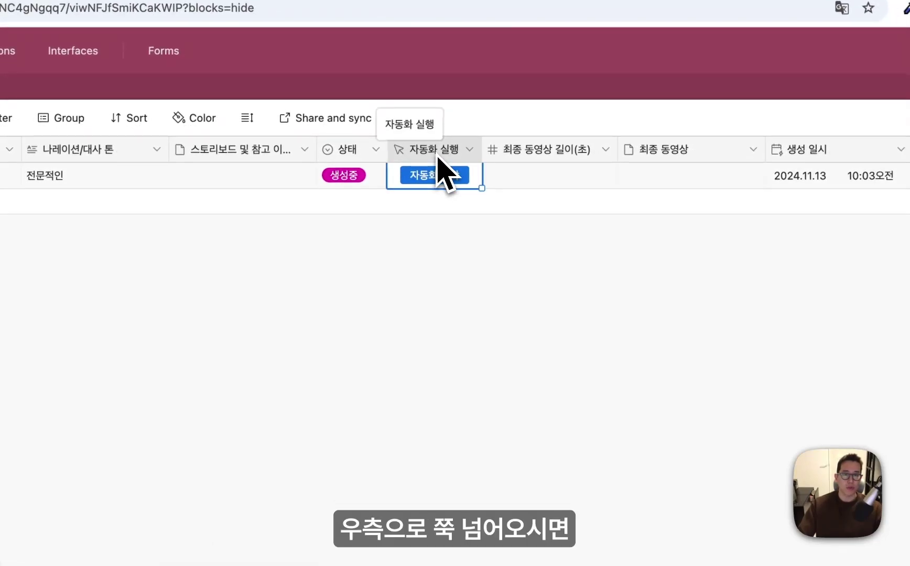
{"action": "double_click", "coordinate": [437, 152]}
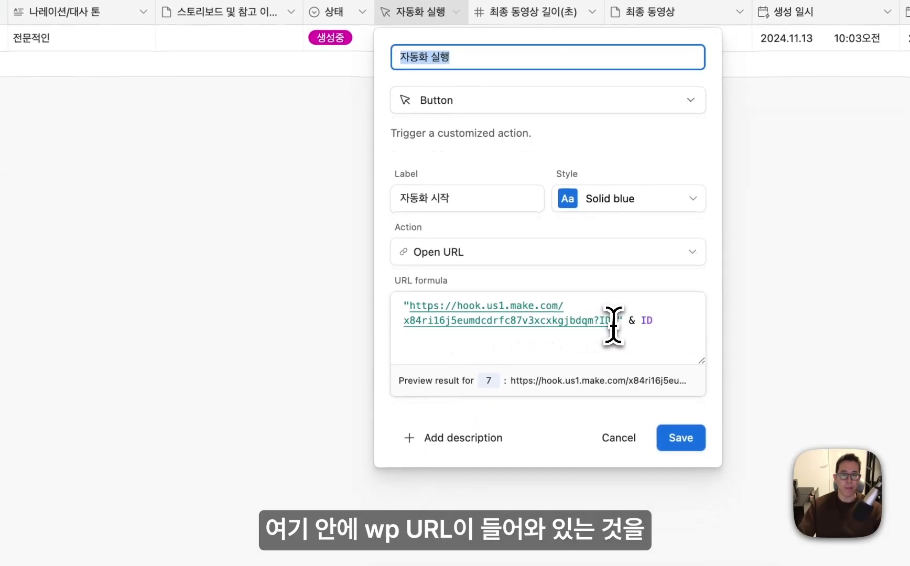
{"action": "left_click_drag", "start_coordinate": [633, 458], "coordinate": [610, 459]}
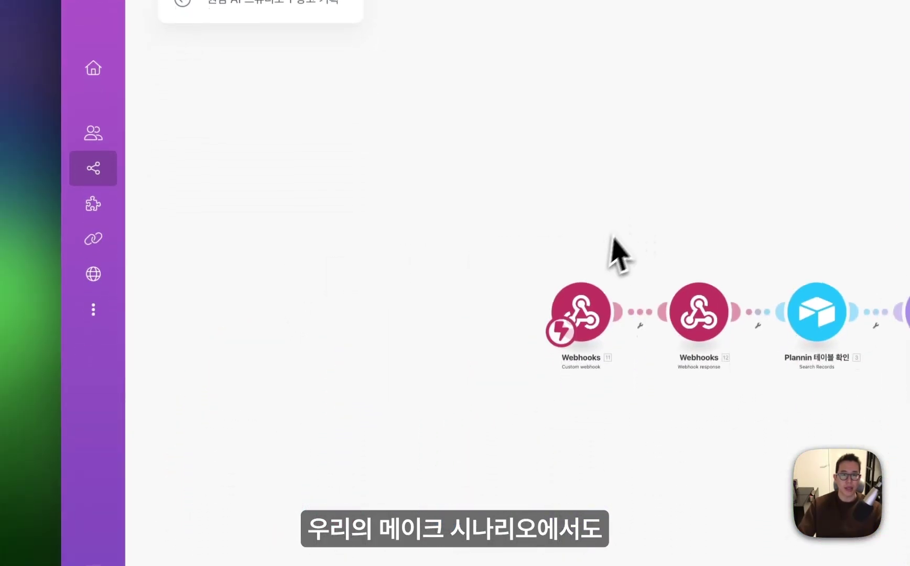
- In the Make scenario, create a webhook named 컨텐츠 자동화 100% (Class) 웹훅 for the Custom webhook trigger module
{"action": "scroll", "coordinate": [599, 305], "scroll_direction": "up", "scroll_amount": 3}
{"action": "left_click", "coordinate": [589, 328]}
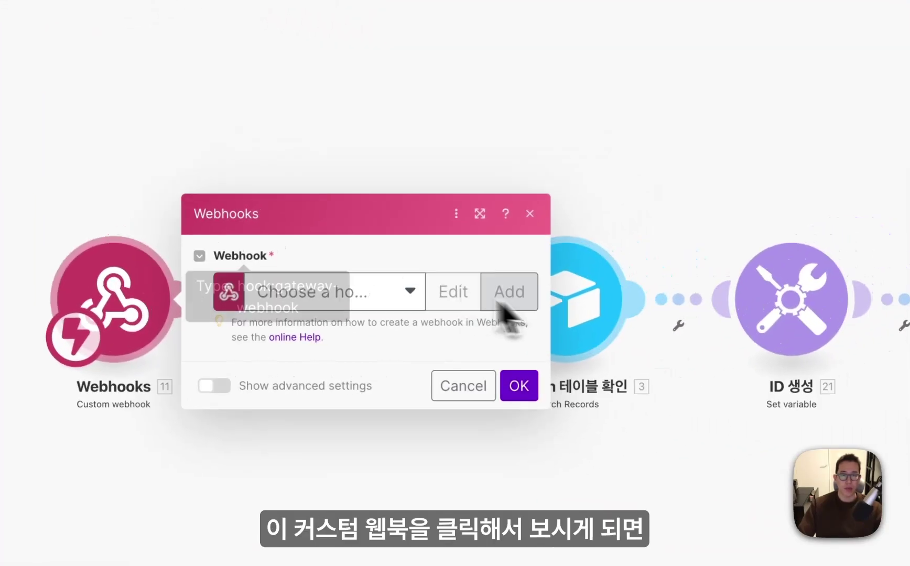
{"action": "left_click_drag", "start_coordinate": [277, 266], "coordinate": [397, 282]}
{"action": "left_click", "coordinate": [523, 294]}
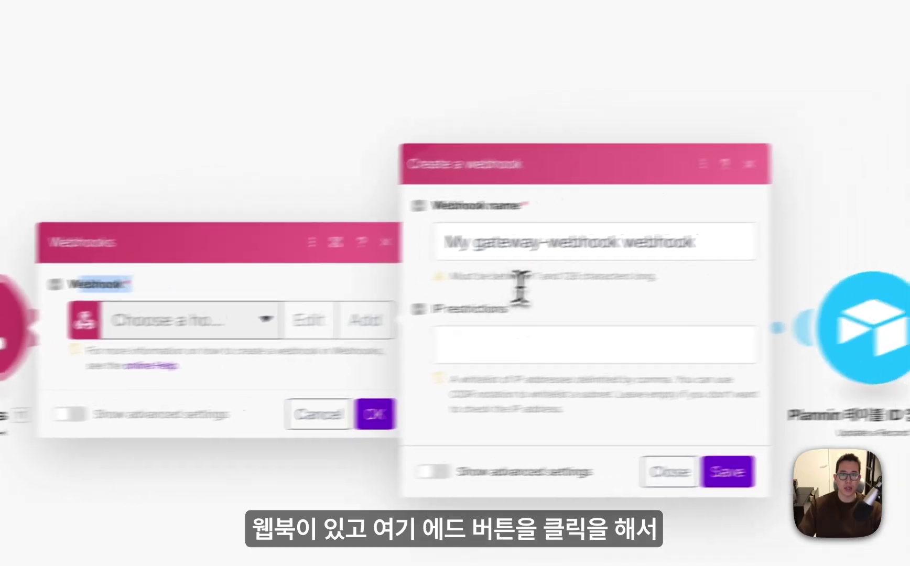
{"action": "left_click", "coordinate": [796, 231]}
{"action": "triple_click", "coordinate": [802, 230]}
{"action": "type", "text": "컨텐츠 자동"}
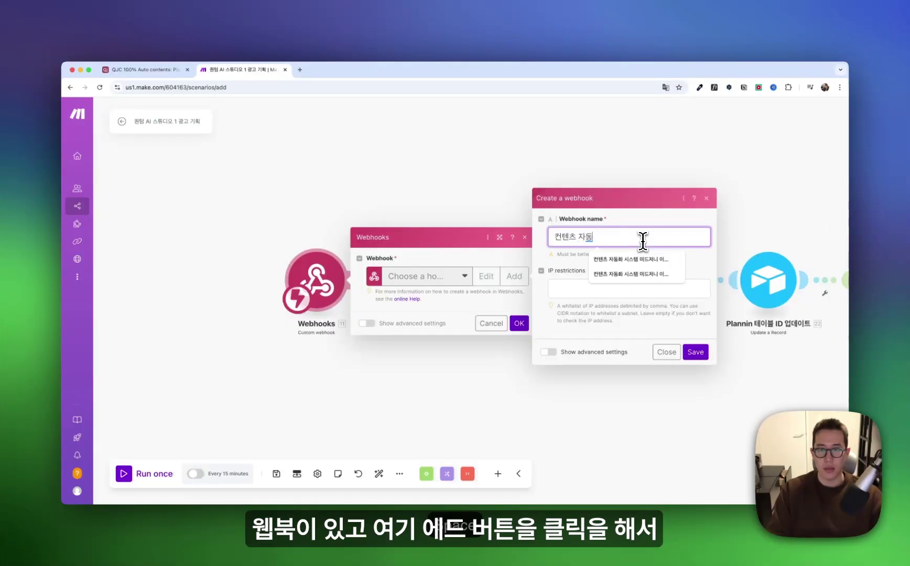
{"action": "type", "text": "화 100% 클"}
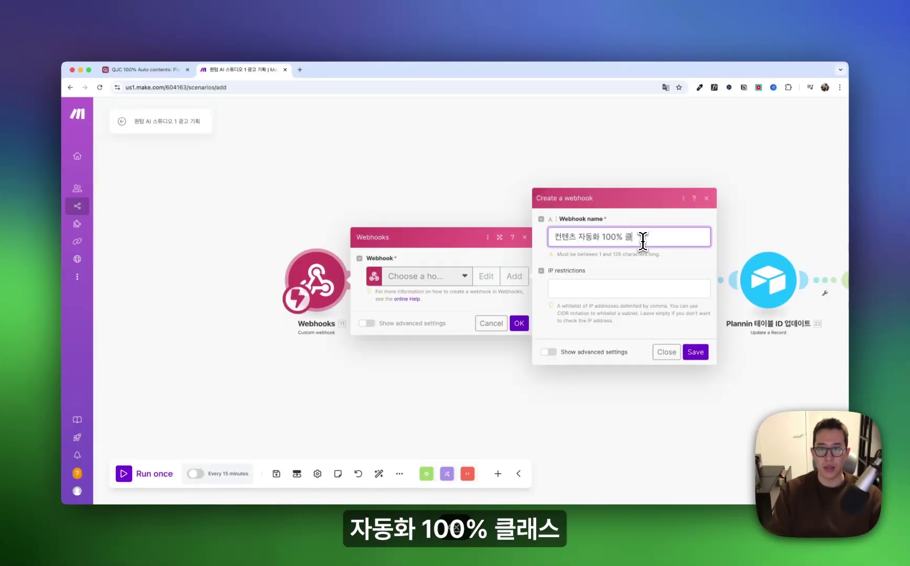
{"action": "key", "text": "BackSpace"}
{"action": "type", "text": "(Class) 웹훅"}
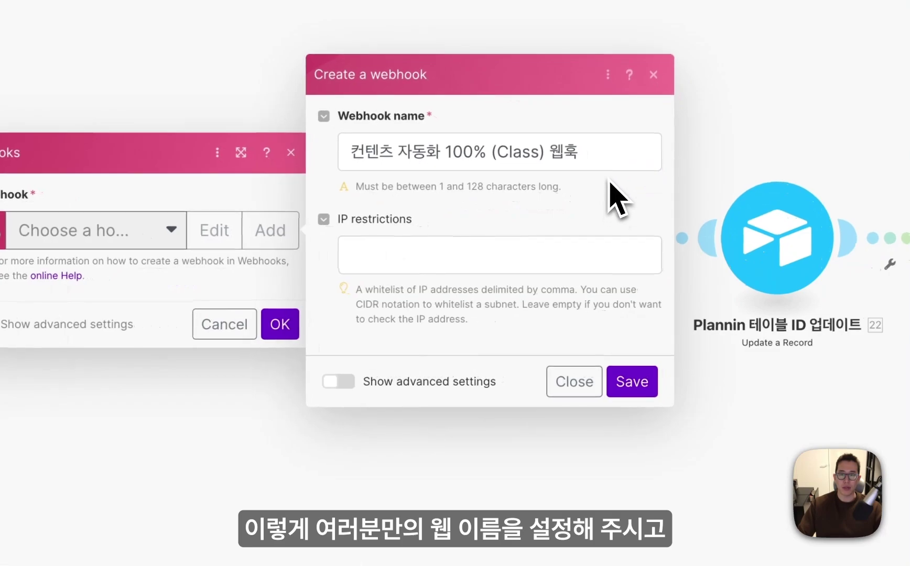
{"action": "left_click", "coordinate": [634, 382]}
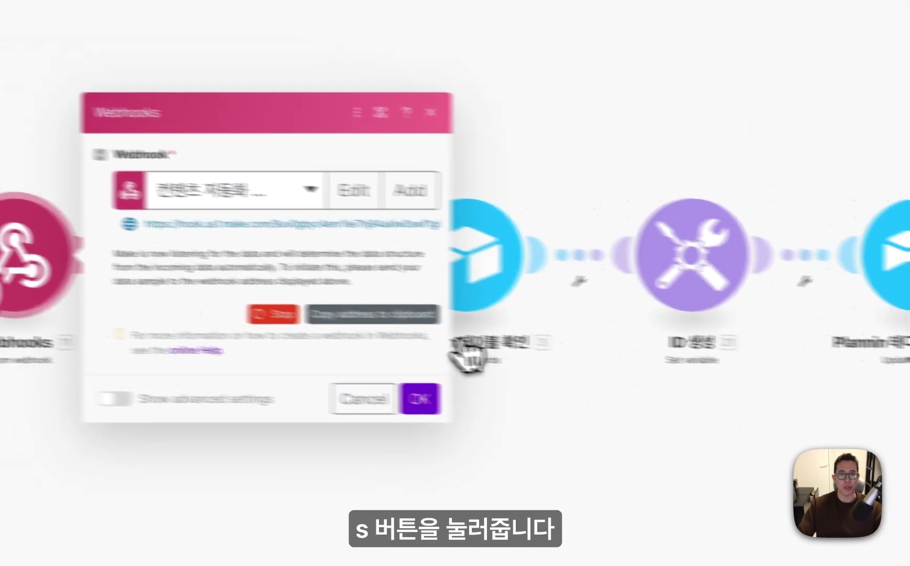
- Copy the webhook address and use it in Airtable's 자동화 실행 URL formula, keeping ?ID=" & ID at the end, and save the field
{"action": "left_click", "coordinate": [365, 320]}
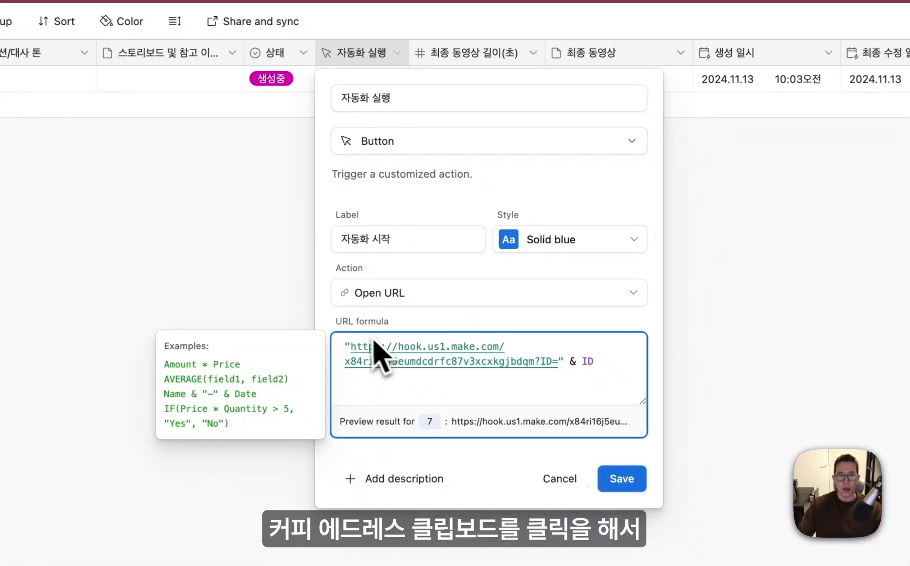
{"action": "left_click_drag", "start_coordinate": [334, 320], "coordinate": [406, 362]}
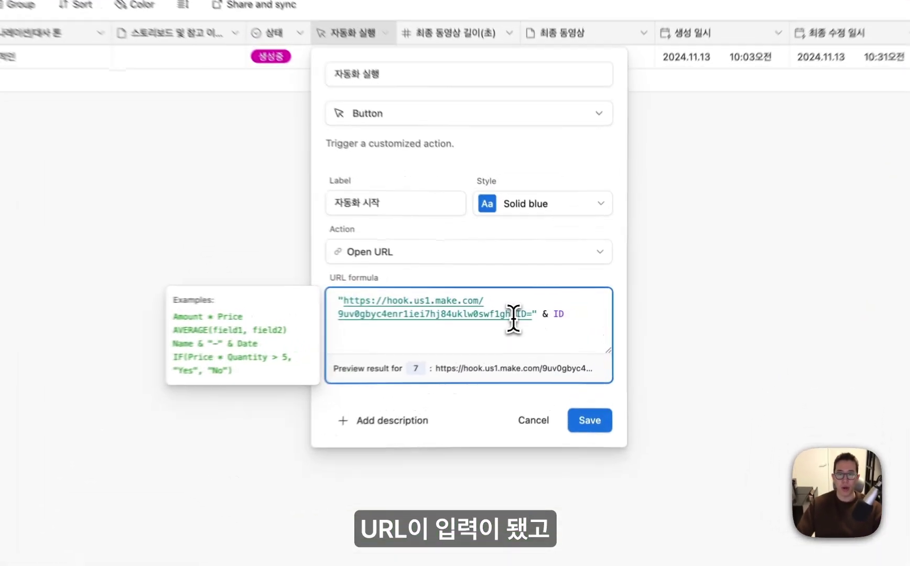
{"action": "double_click", "coordinate": [555, 314]}
{"action": "double_click", "coordinate": [574, 314]}
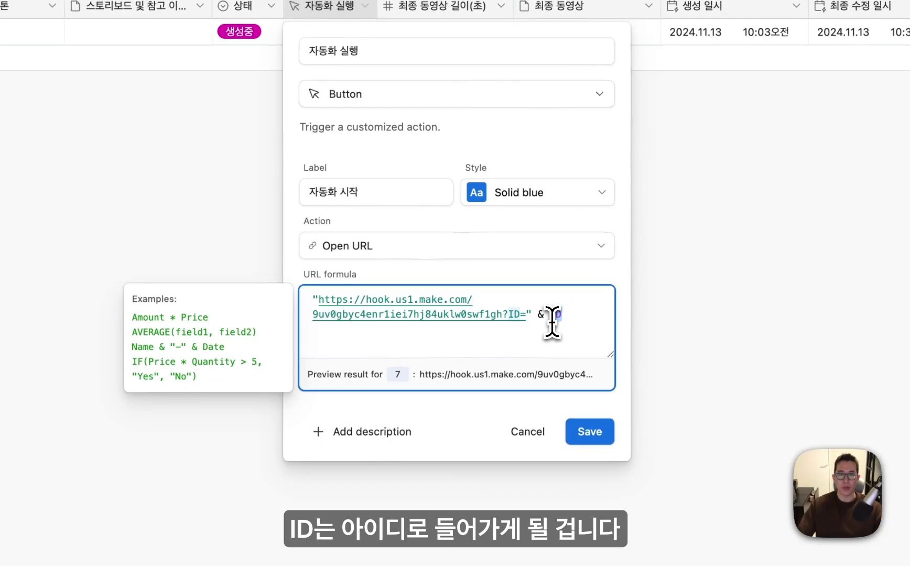
{"action": "left_click", "coordinate": [590, 431]}
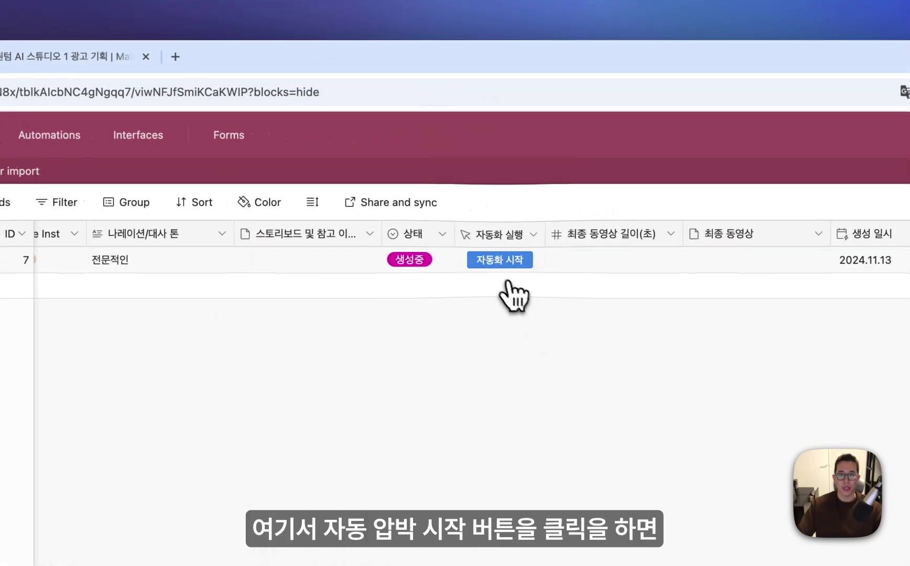
- Run 자동화 시작 on the Planning record to send sample data, and accept the Custom webhook module's settings in Make
{"action": "left_click", "coordinate": [490, 264]}
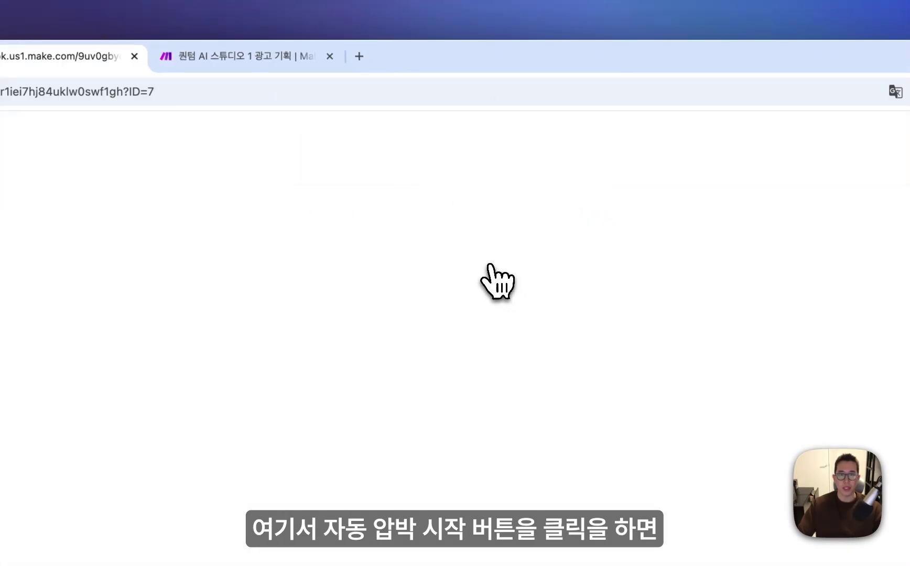
{"action": "left_click", "coordinate": [273, 56]}
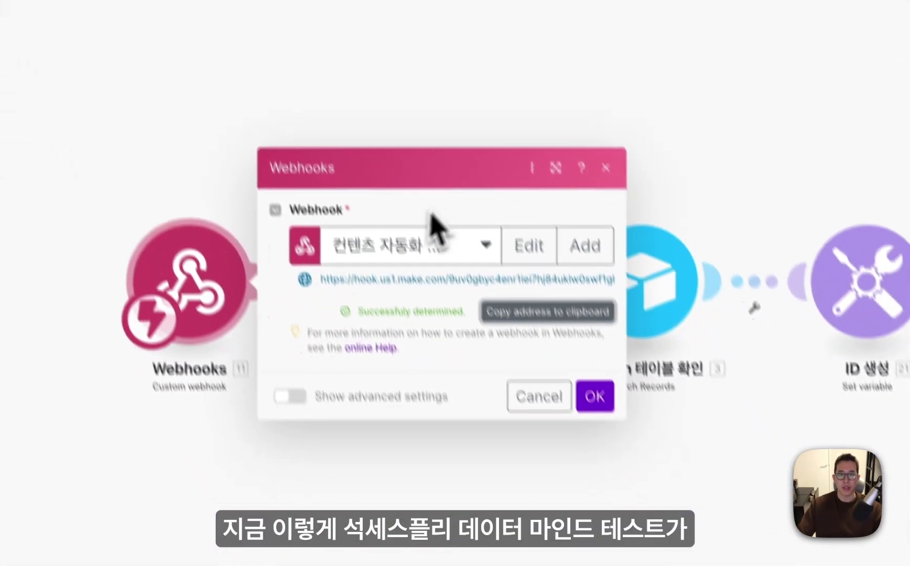
{"action": "left_click_drag", "start_coordinate": [337, 265], "coordinate": [431, 262]}
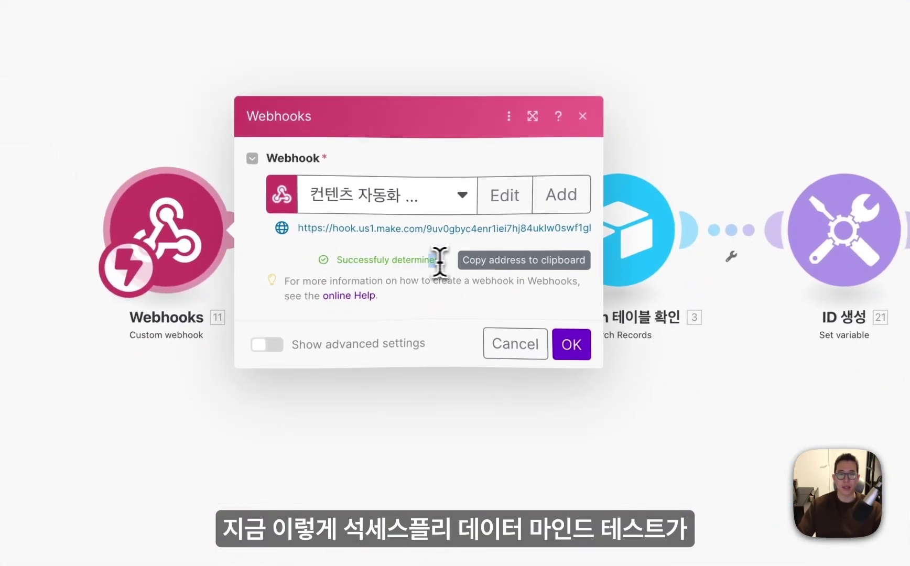
{"action": "left_click_drag", "start_coordinate": [313, 264], "coordinate": [449, 260]}
{"action": "left_click", "coordinate": [454, 268]}
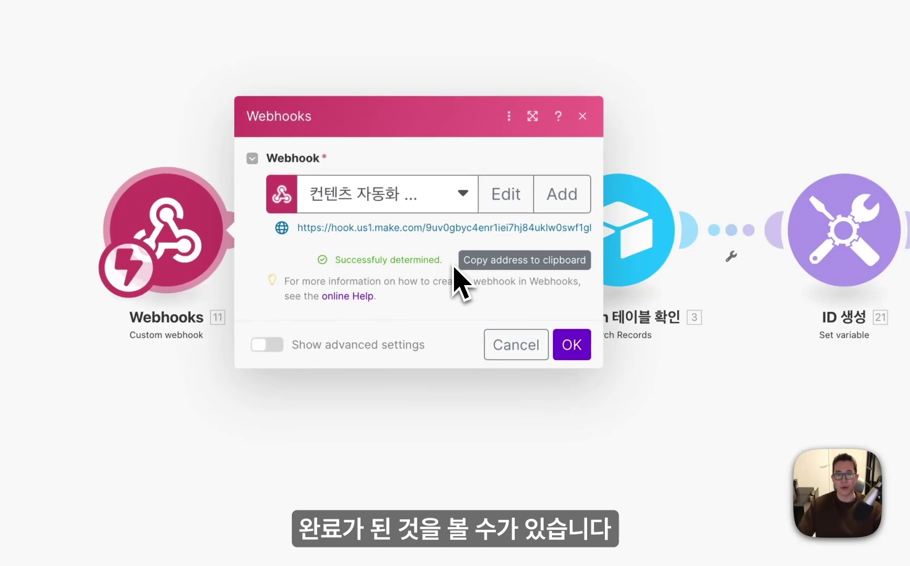
{"action": "left_click", "coordinate": [569, 351]}
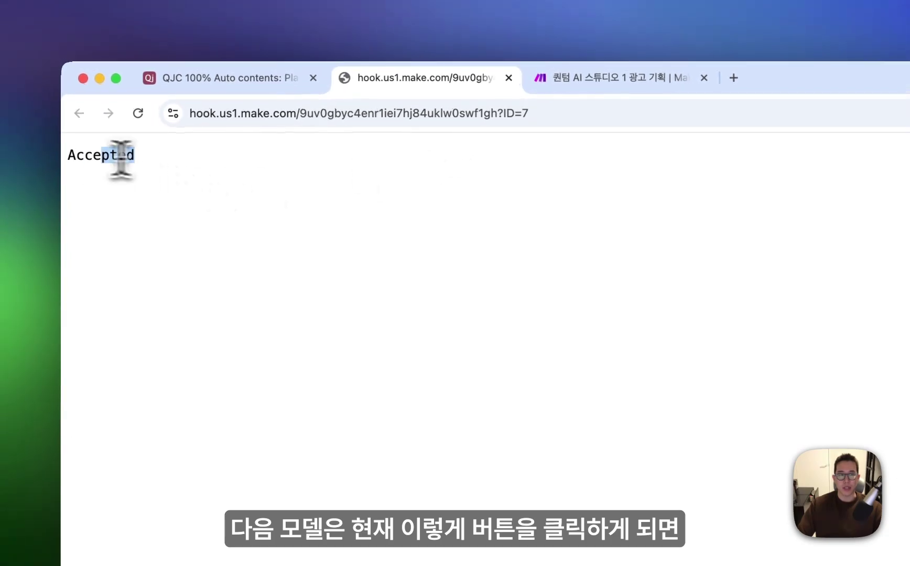
- Review the webhook's response page alongside the Webhook response module in the Make scenario
{"action": "left_click_drag", "start_coordinate": [136, 157], "coordinate": [78, 157]}
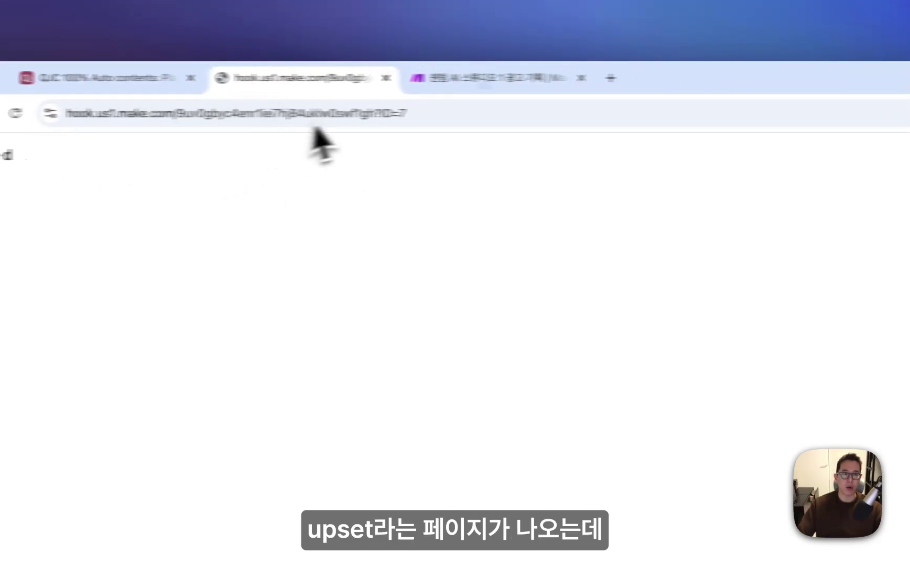
{"action": "left_click", "coordinate": [590, 78]}
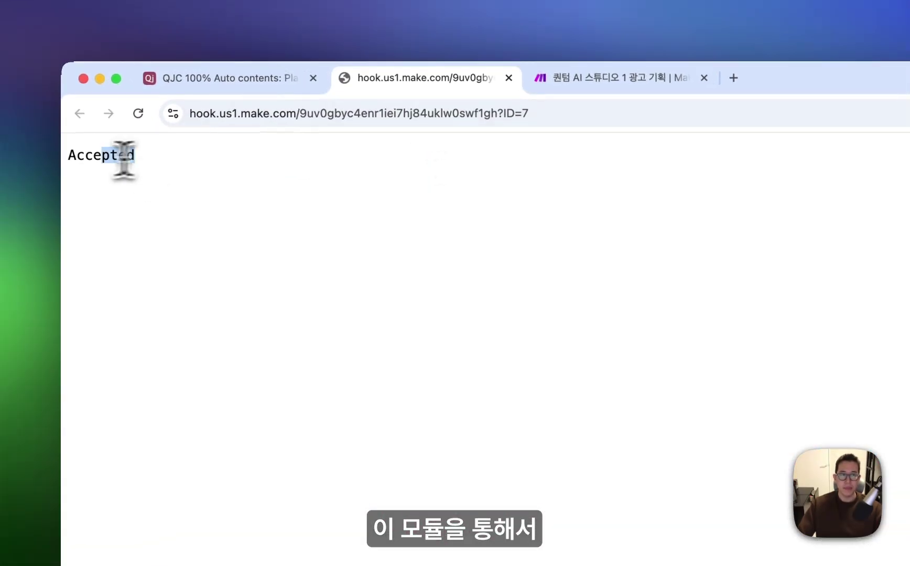
{"action": "left_click_drag", "start_coordinate": [121, 157], "coordinate": [51, 160]}
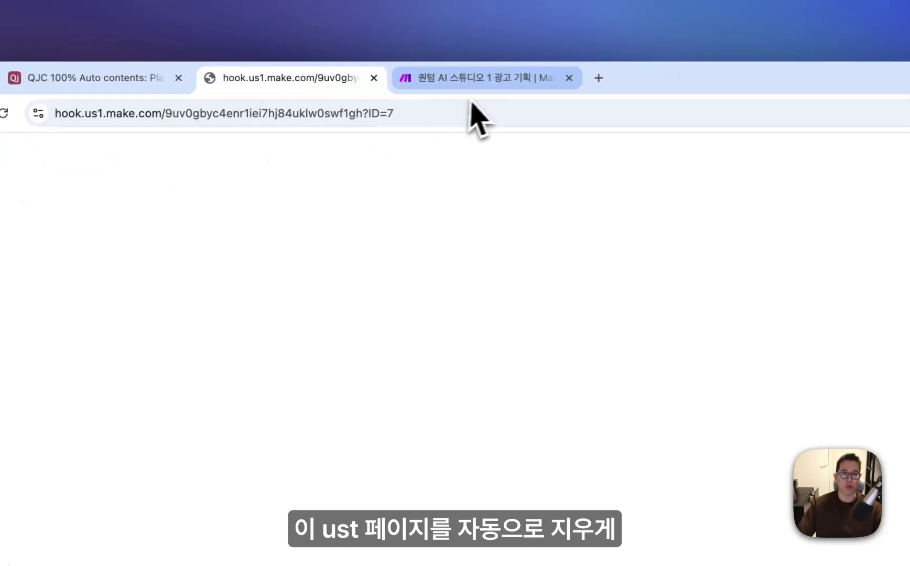
- Run the Make scenario once and trigger 자동화 시작 on the Planning record in Airtable to send it data
{"action": "left_click", "coordinate": [500, 93]}
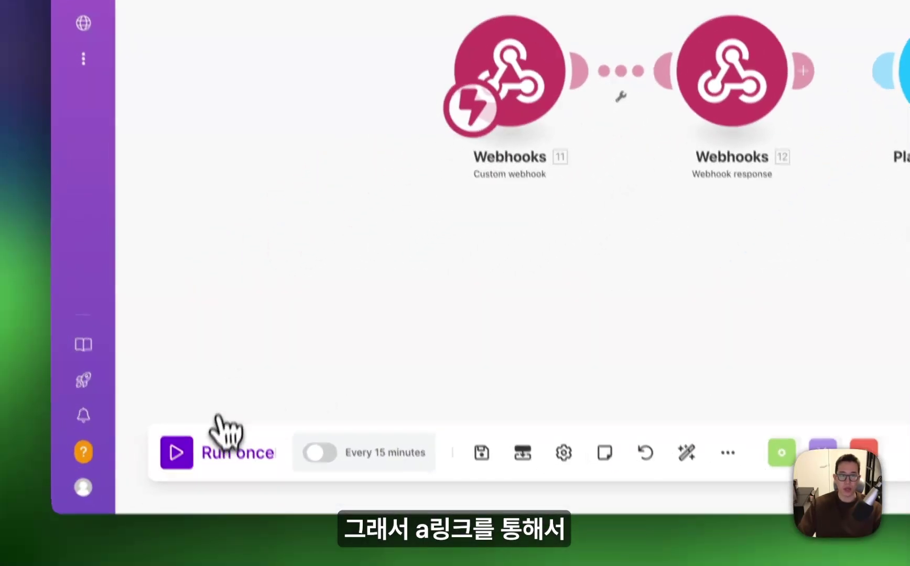
{"action": "left_click", "coordinate": [105, 518]}
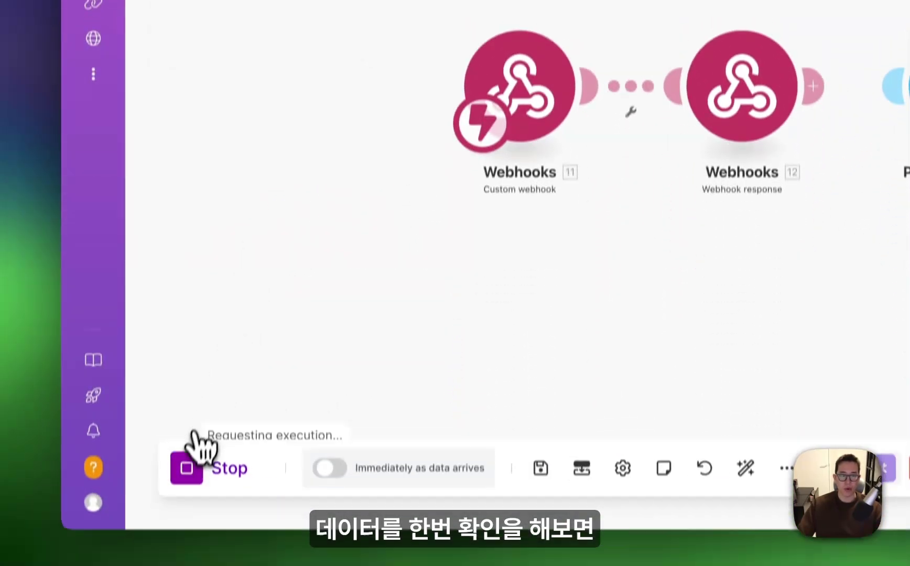
{"action": "left_click", "coordinate": [205, 52]}
{"action": "left_click", "coordinate": [467, 282]}
{"action": "left_click", "coordinate": [527, 285]}
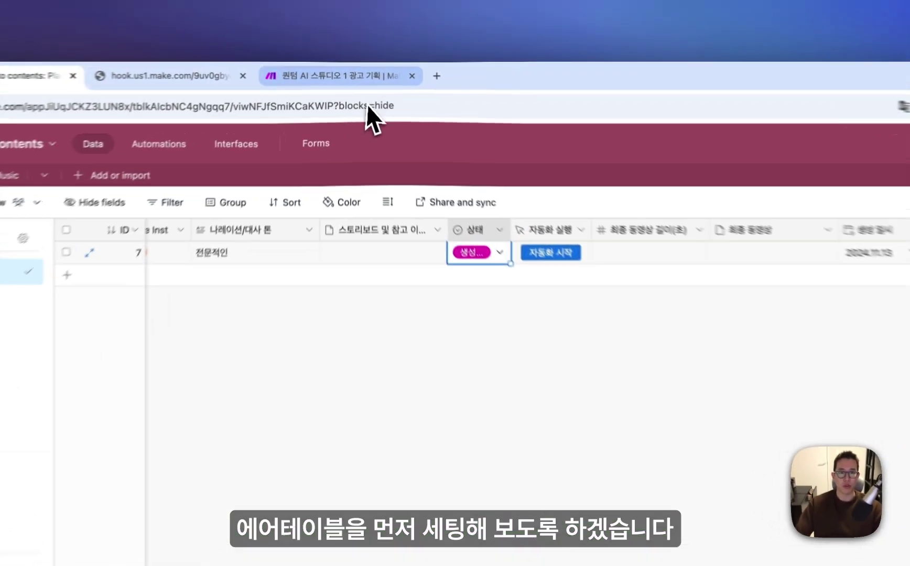
- In Make, point the Plannin 테이블 확인 search module to the QJC 100% Auto contents base and its Planning table
{"action": "left_click", "coordinate": [344, 69]}
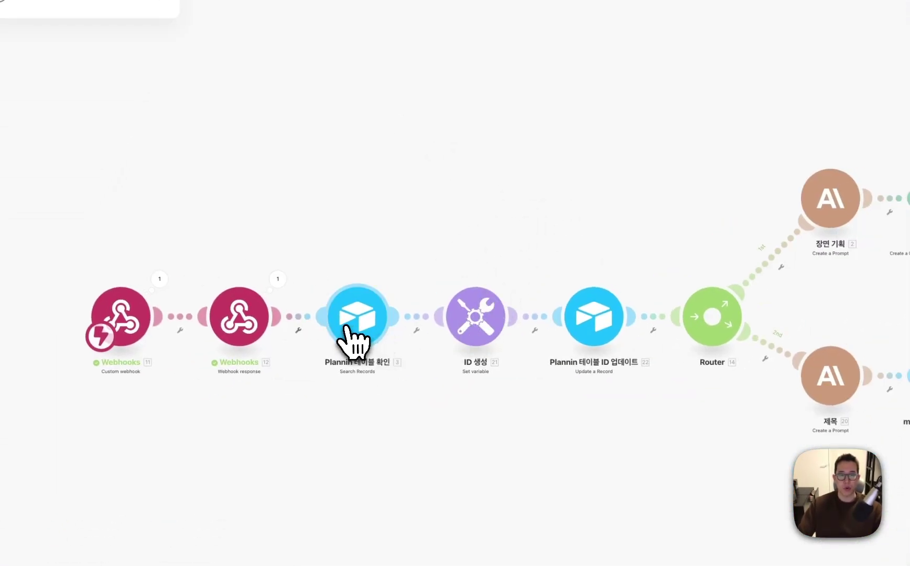
{"action": "left_click", "coordinate": [362, 333]}
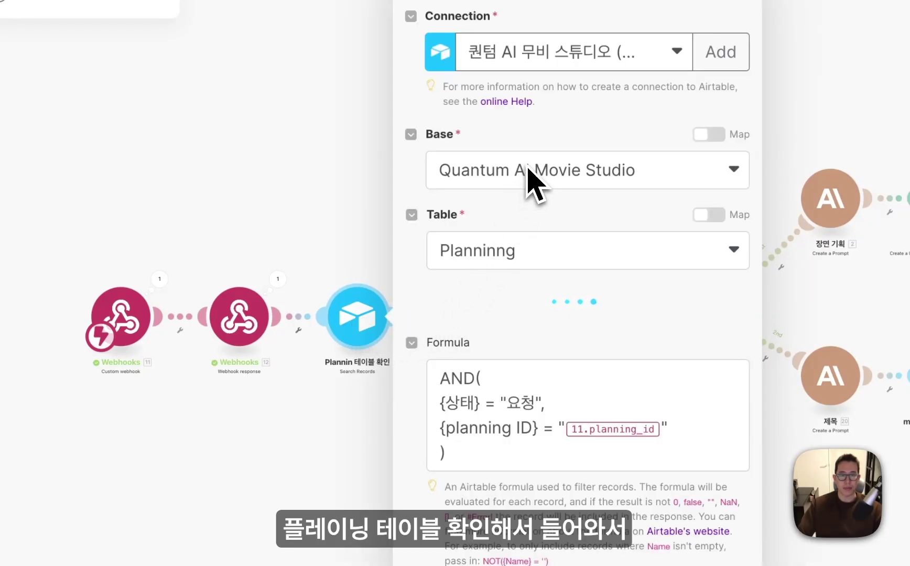
{"action": "left_click", "coordinate": [530, 170]}
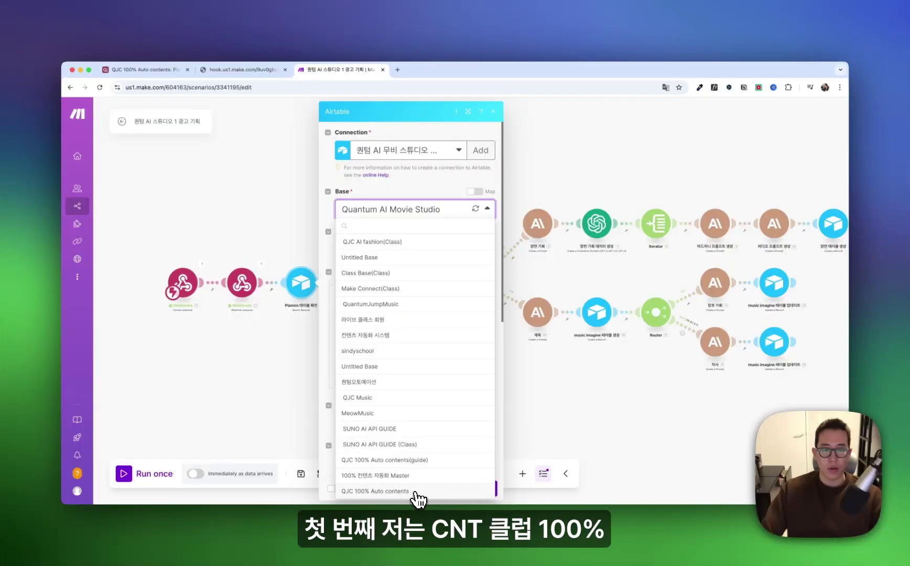
{"action": "left_click", "coordinate": [356, 491]}
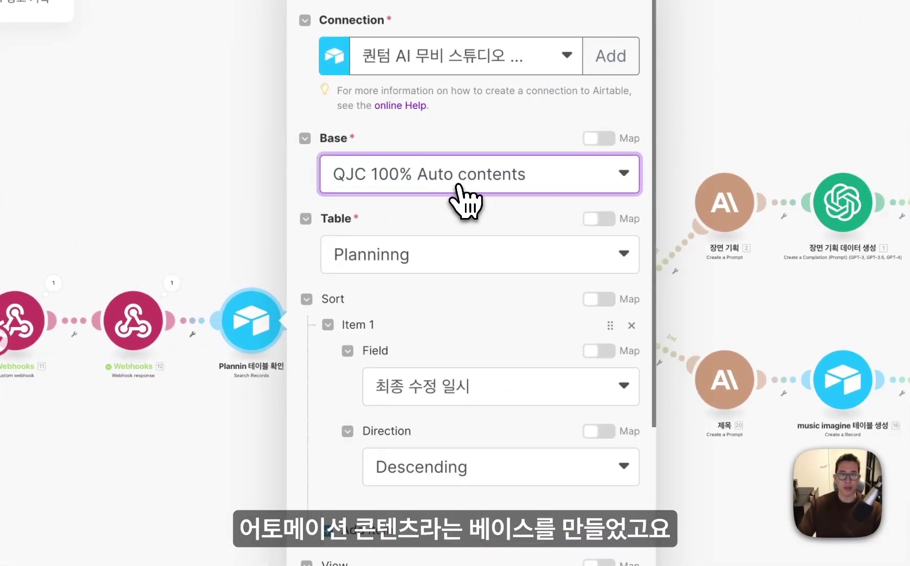
{"action": "left_click", "coordinate": [443, 246]}
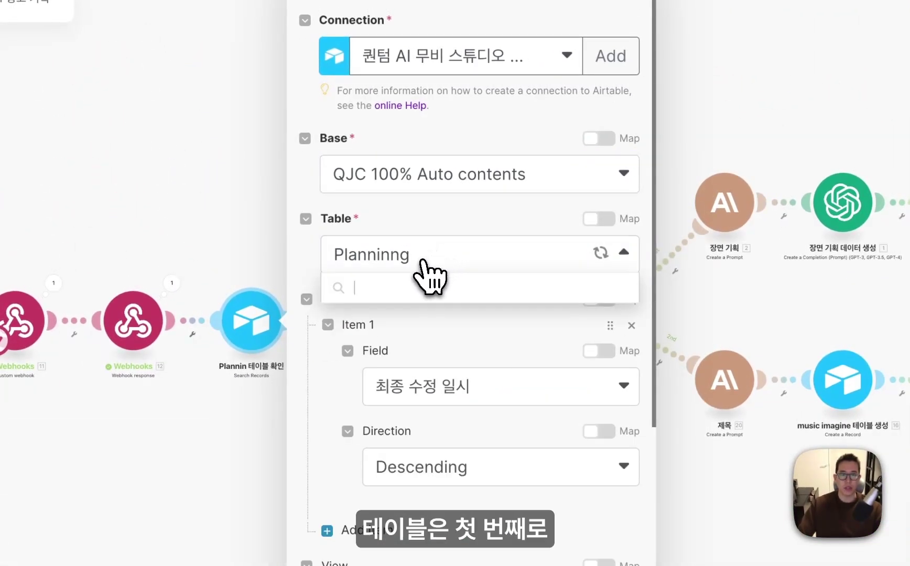
{"action": "left_click", "coordinate": [406, 320]}
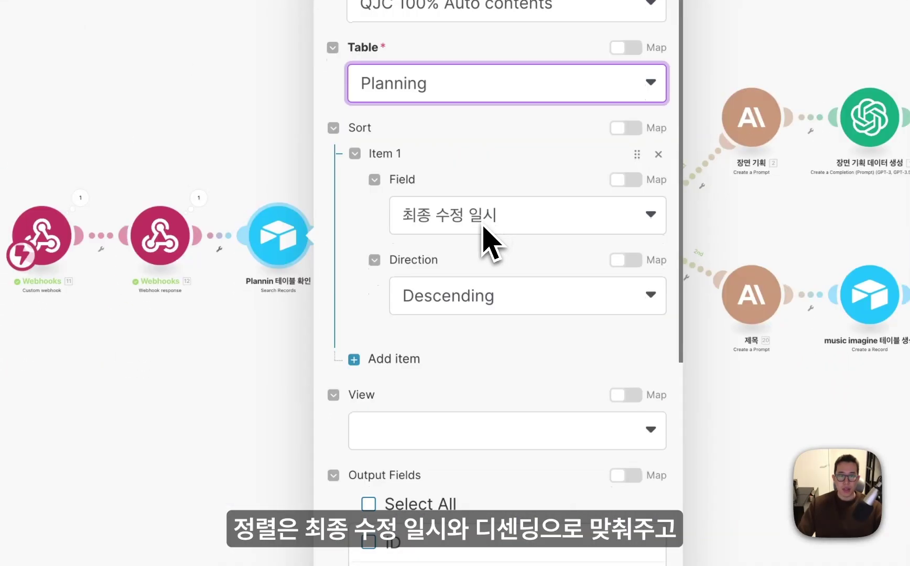
- Include all output fields in the record search, keeping the sort on 최종 수정 일시 in Descending order
{"action": "scroll", "coordinate": [483, 236], "scroll_direction": "down", "scroll_amount": 1}
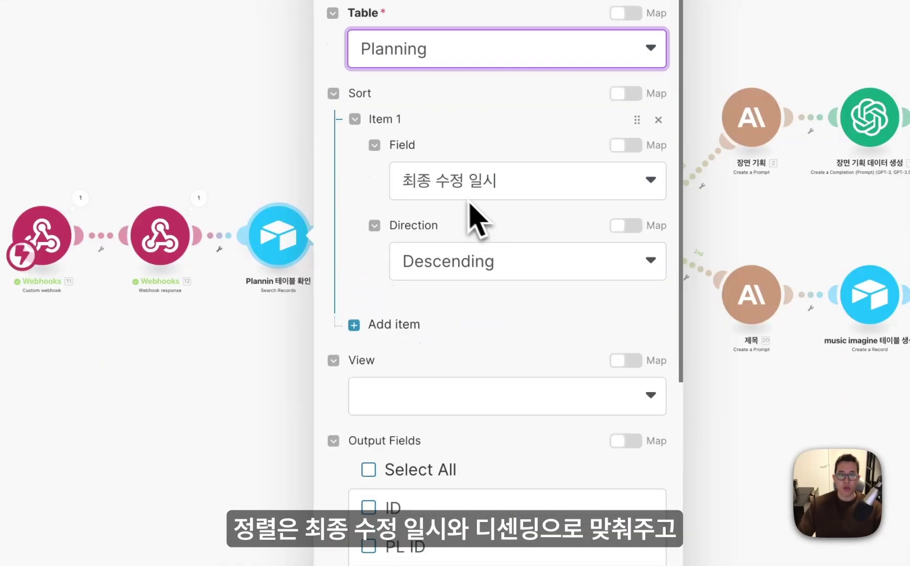
{"action": "scroll", "coordinate": [470, 205], "scroll_direction": "down", "scroll_amount": 1}
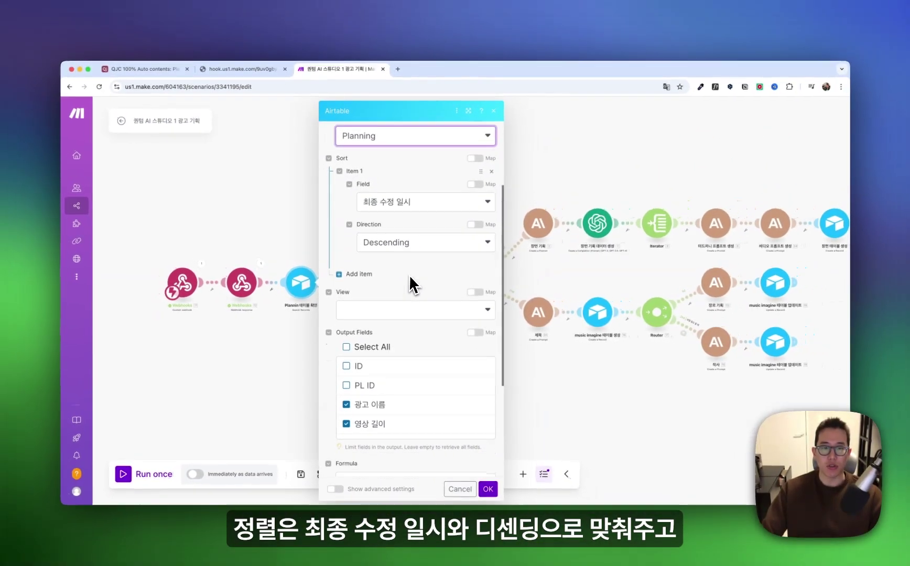
{"action": "scroll", "coordinate": [411, 281], "scroll_direction": "down", "scroll_amount": 3}
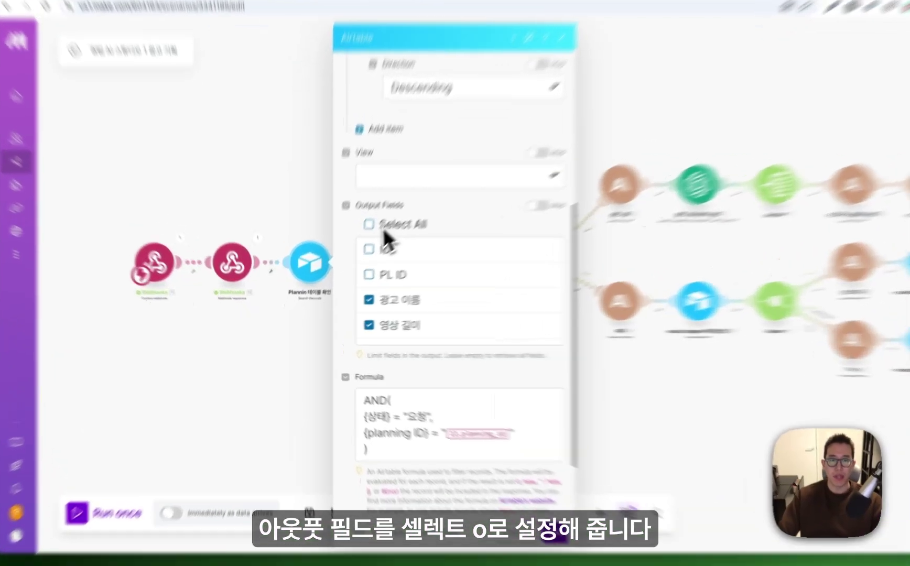
{"action": "left_click", "coordinate": [361, 252]}
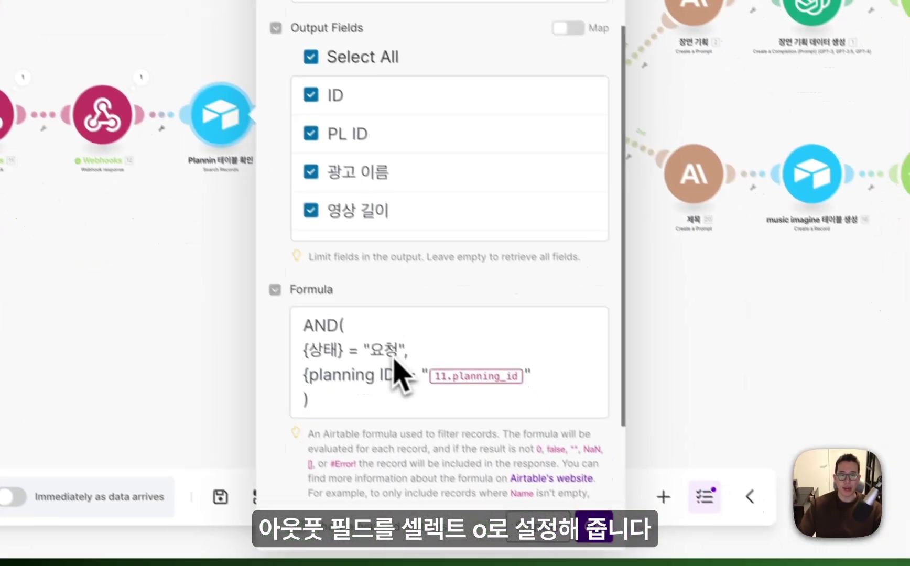
- Change the search formula's second condition to {ID} = the Custom webhook's ID value, keeping {상태} = "요청", and save the module
{"action": "scroll", "coordinate": [461, 425], "scroll_direction": "down", "scroll_amount": 1}
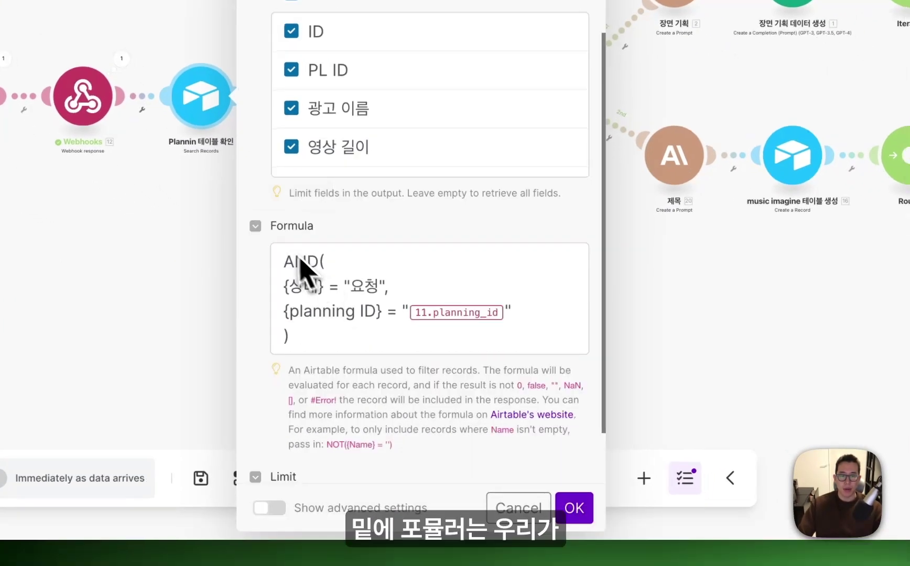
{"action": "scroll", "coordinate": [321, 228], "scroll_direction": "down", "scroll_amount": 1}
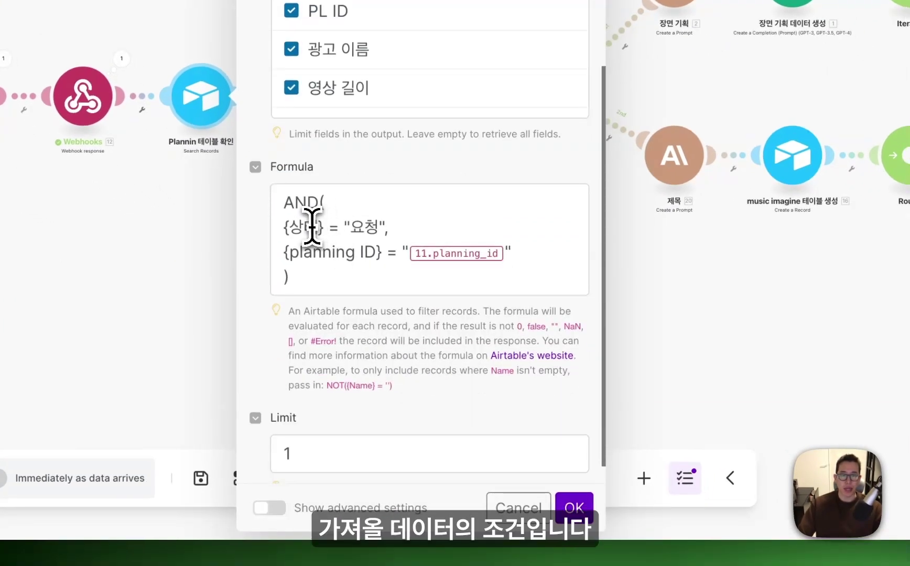
{"action": "scroll", "coordinate": [312, 226], "scroll_direction": "down", "scroll_amount": 1}
{"action": "left_click", "coordinate": [307, 202]}
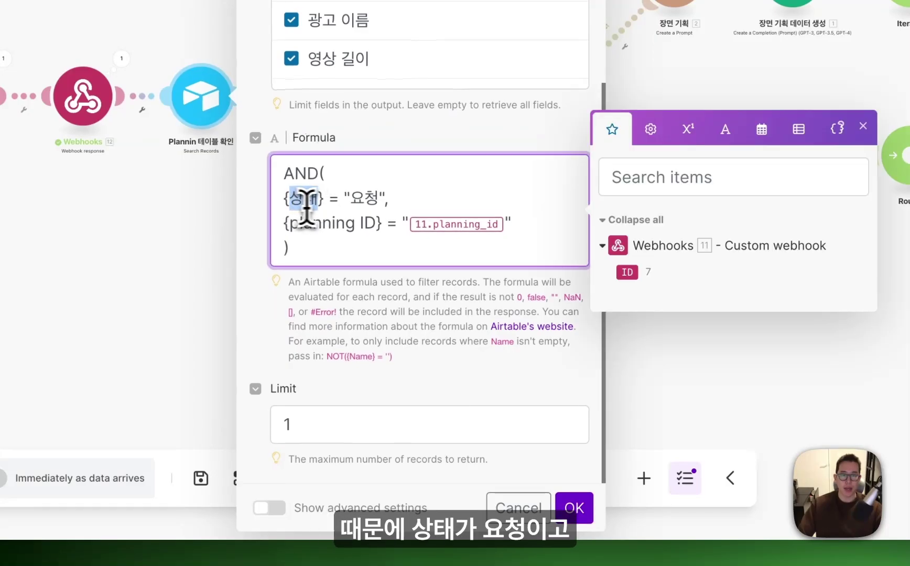
{"action": "double_click", "coordinate": [362, 199]}
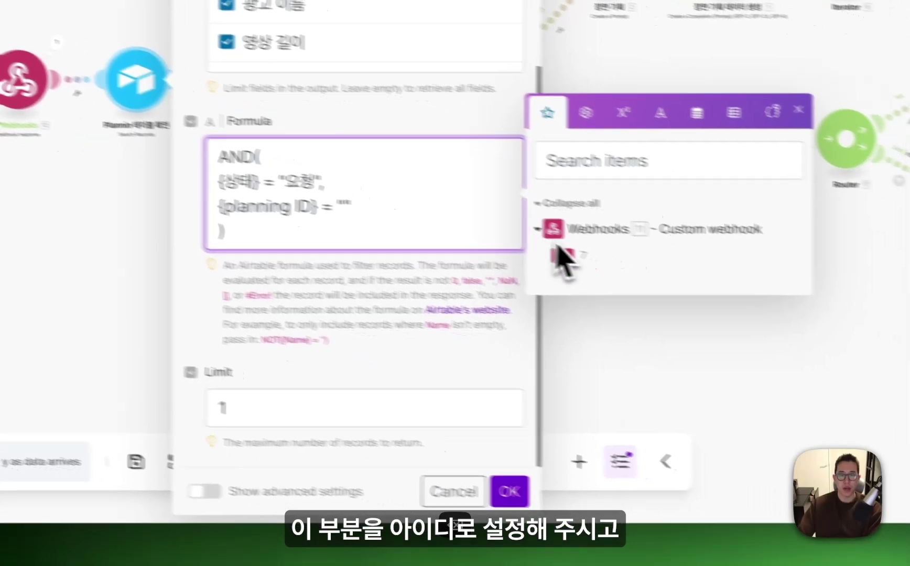
{"action": "left_click", "coordinate": [626, 273]}
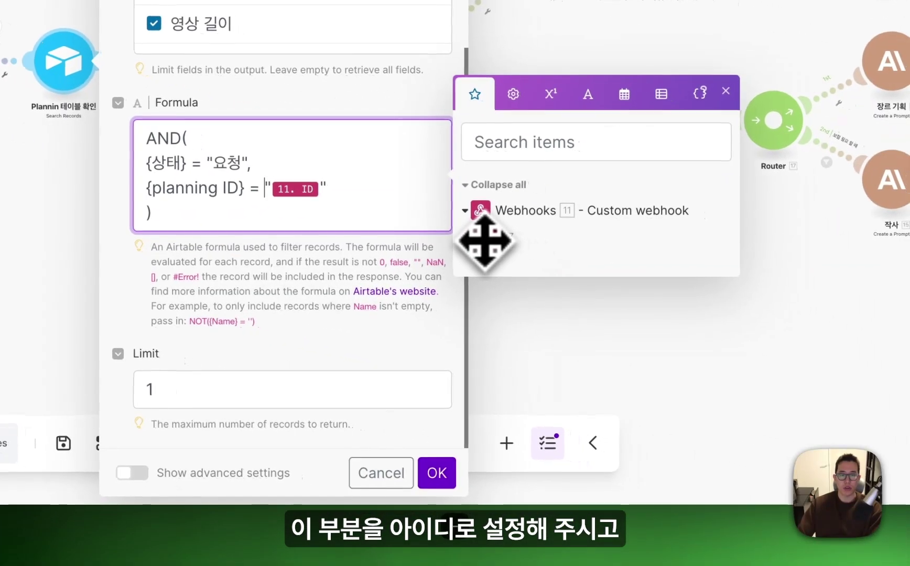
{"action": "key", "text": "Left"}
{"action": "key", "text": "Left"}
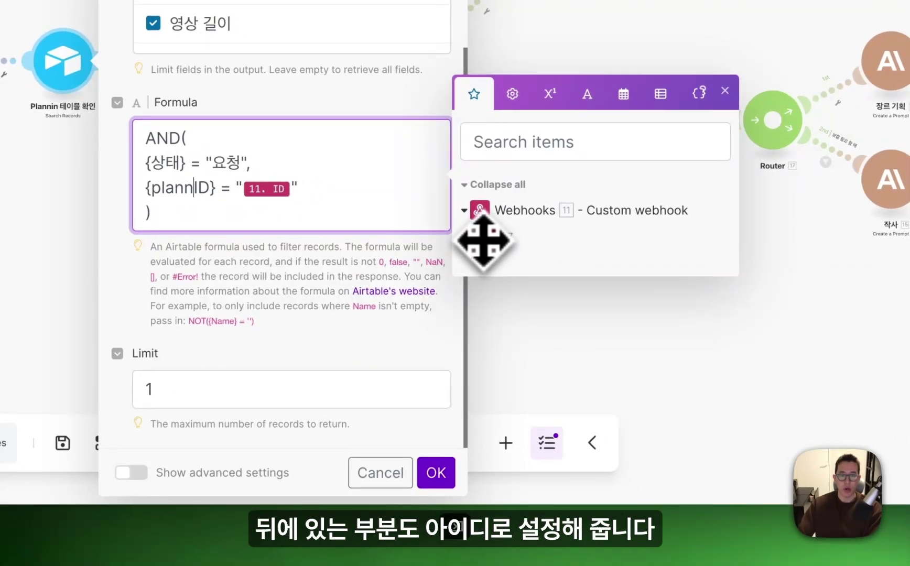
{"action": "left_click", "coordinate": [344, 213]}
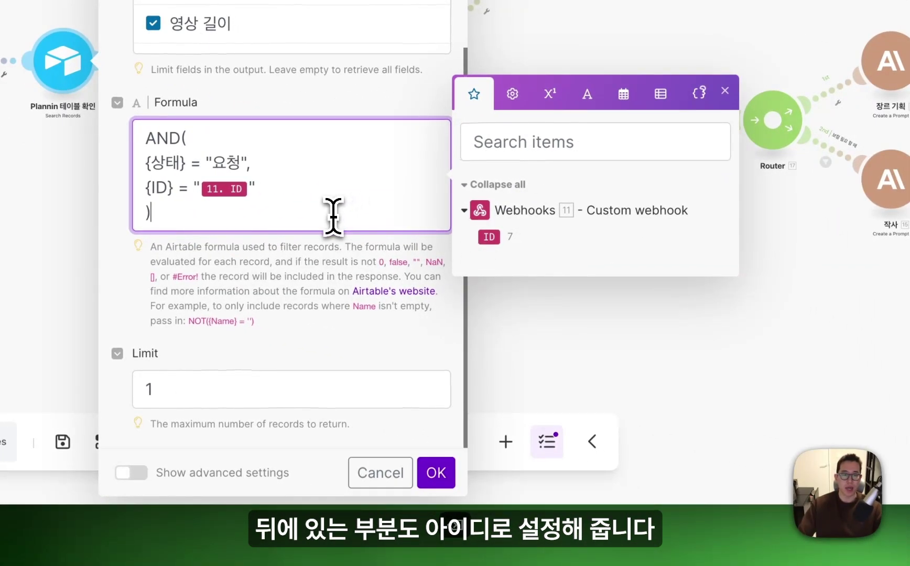
{"action": "left_click", "coordinate": [439, 472]}
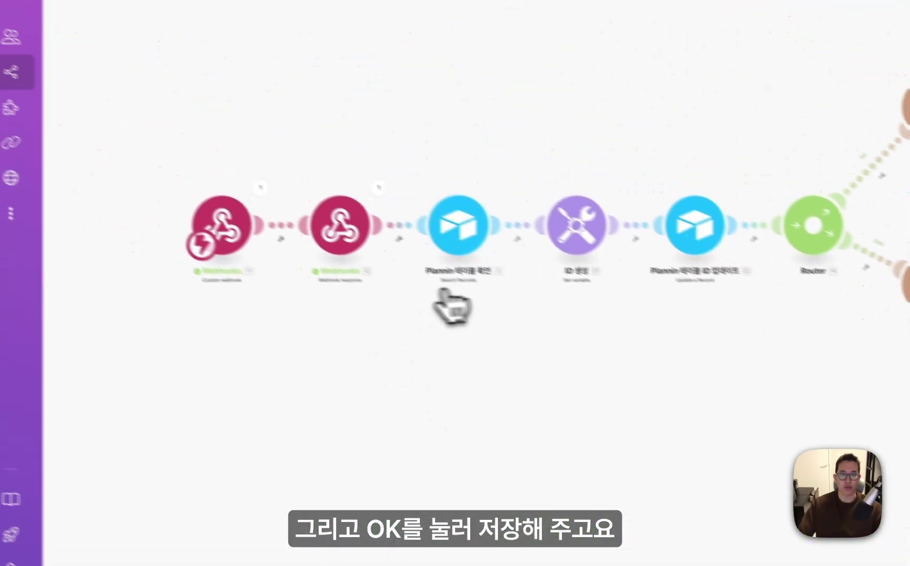
- Point the Plannin 테이블 ID 업데이트 module to the QJC 100% Auto contents base and its Planning table
{"action": "left_click", "coordinate": [700, 242]}
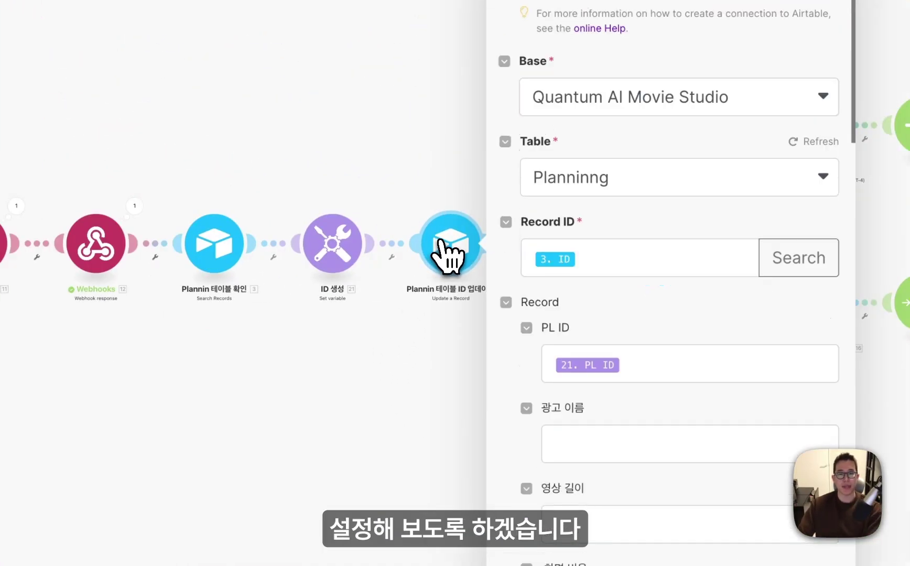
{"action": "left_click", "coordinate": [548, 127]}
{"action": "scroll", "coordinate": [416, 390], "scroll_direction": "down", "scroll_amount": 5}
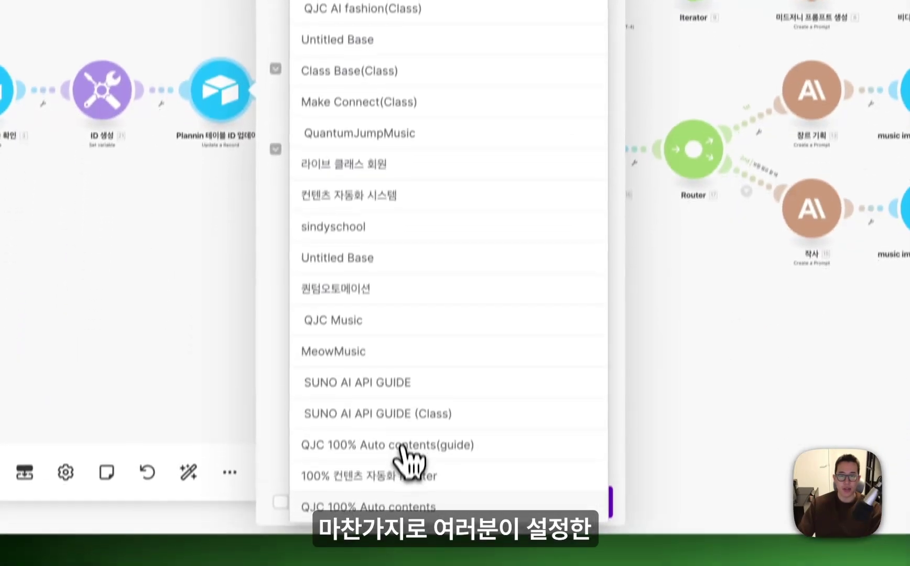
{"action": "left_click", "coordinate": [406, 506]}
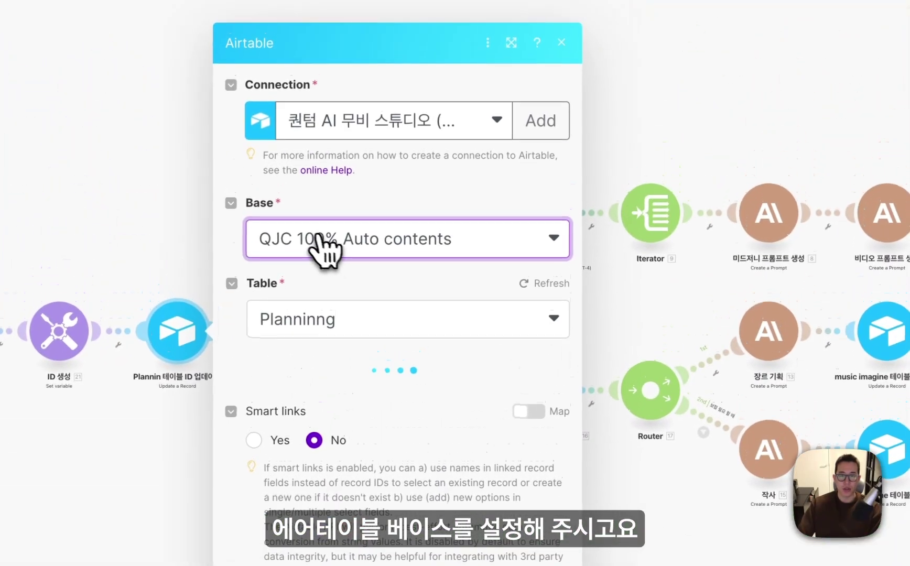
{"action": "left_click", "coordinate": [313, 294]}
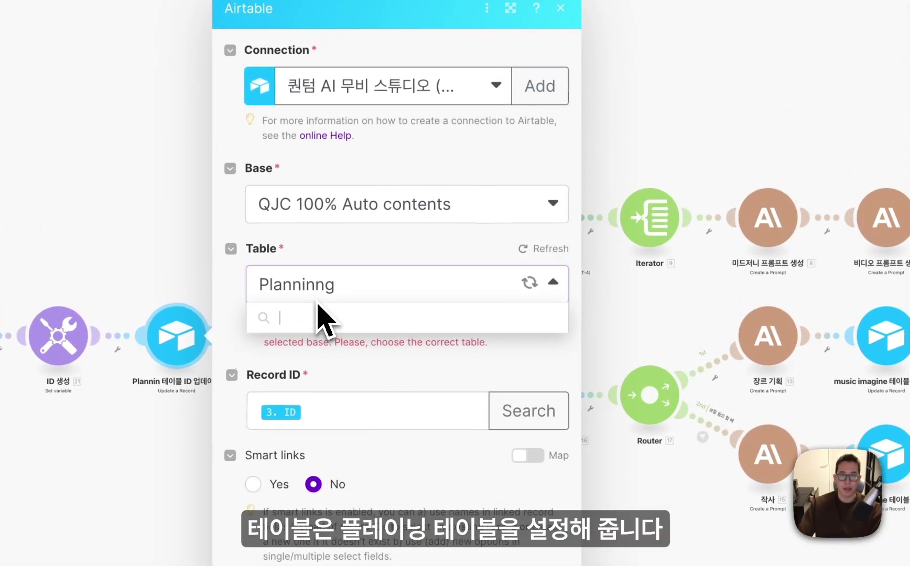
{"action": "left_click", "coordinate": [320, 374]}
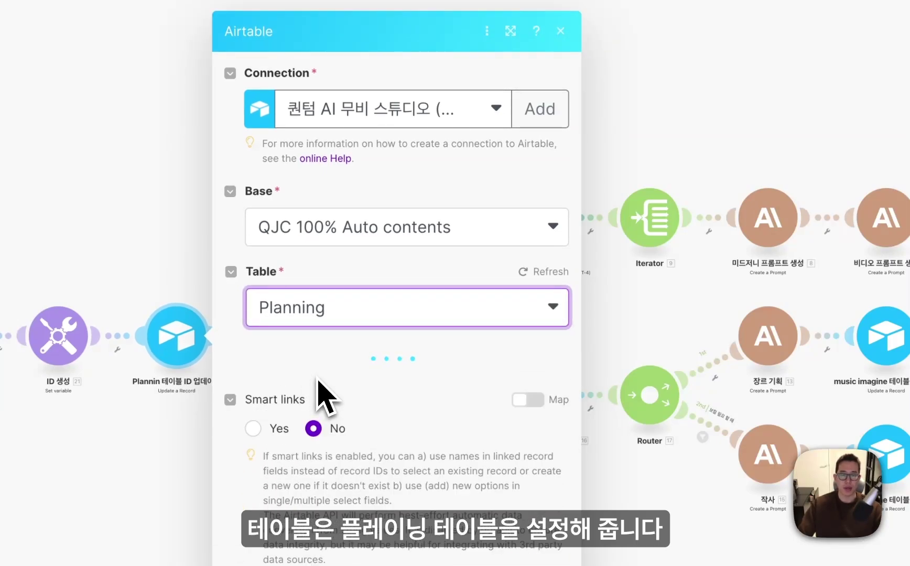
- Keep the Plannin 테이블 확인 module's ID as the Record ID and map the PL ID field to the ID 생성 module's PL ID
{"action": "left_click", "coordinate": [365, 360]}
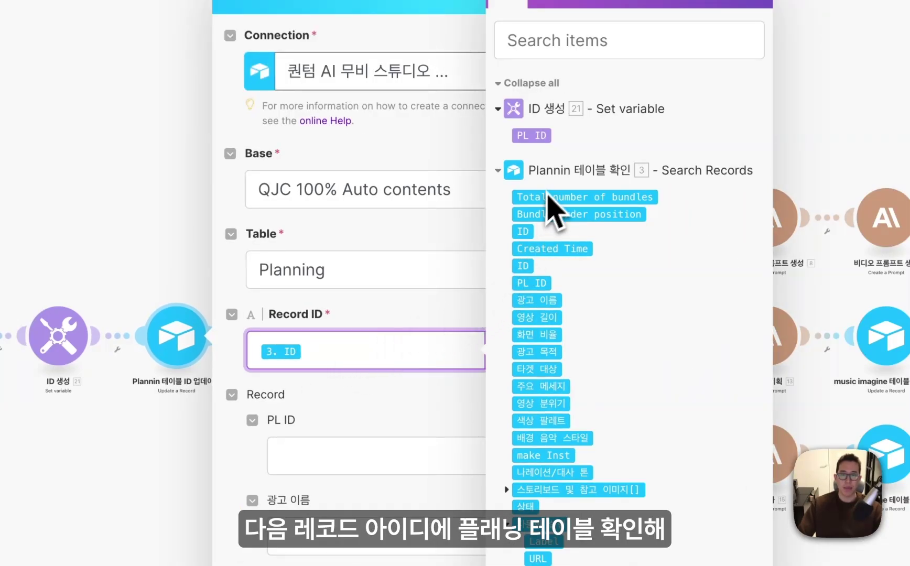
{"action": "left_click", "coordinate": [416, 295]}
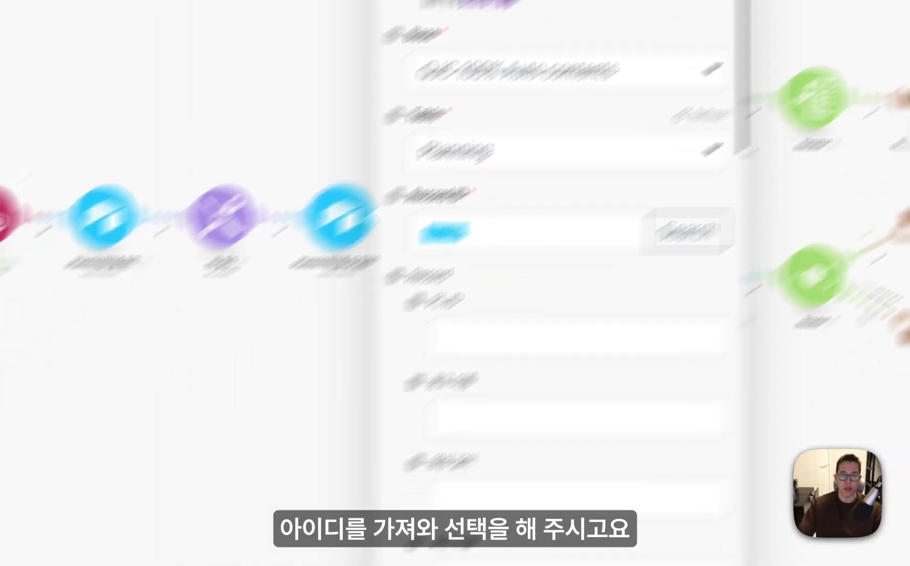
{"action": "left_click", "coordinate": [462, 335]}
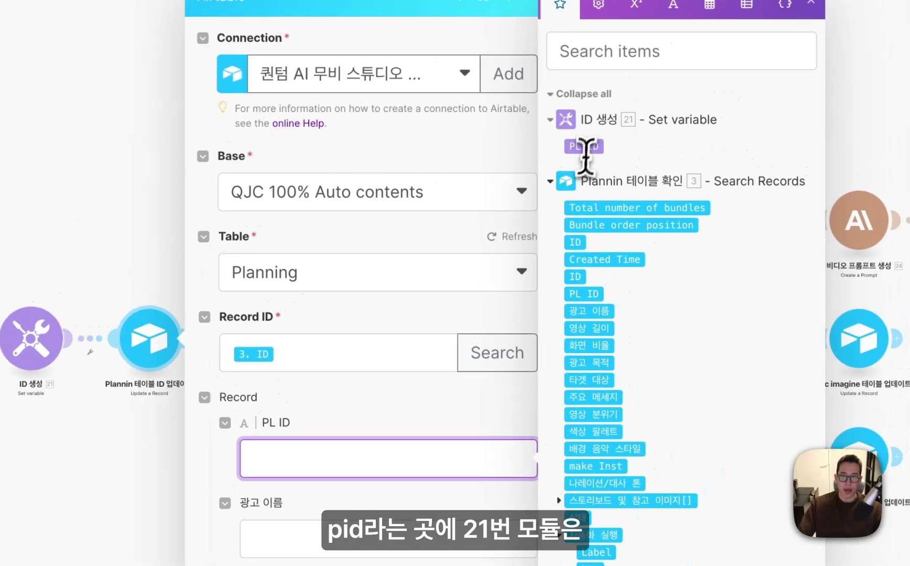
{"action": "left_click", "coordinate": [586, 152]}
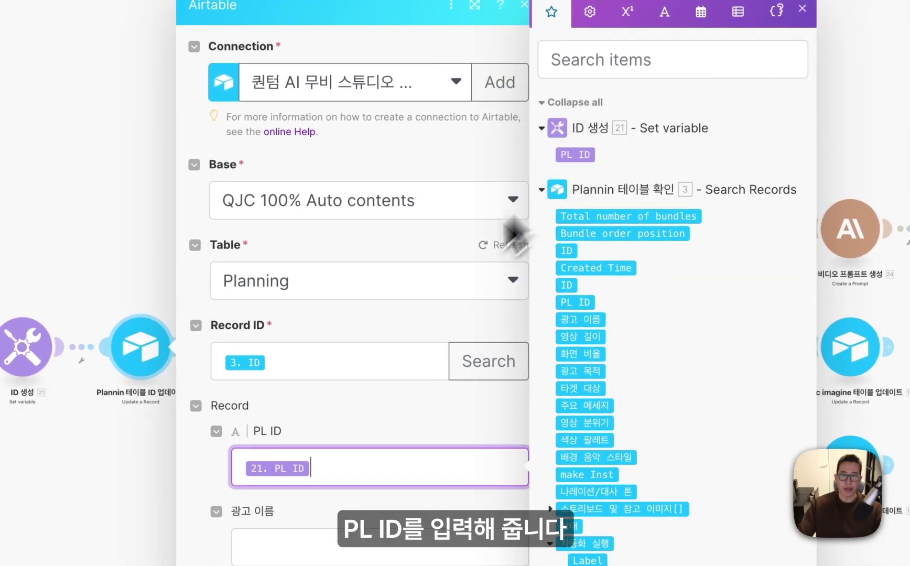
{"action": "left_click", "coordinate": [335, 426]}
- Set the 상태 field to 생성중 in the Plannin 테이블 ID 업데이트 module and save the module
{"action": "scroll", "coordinate": [335, 430], "scroll_direction": "down", "scroll_amount": 15}
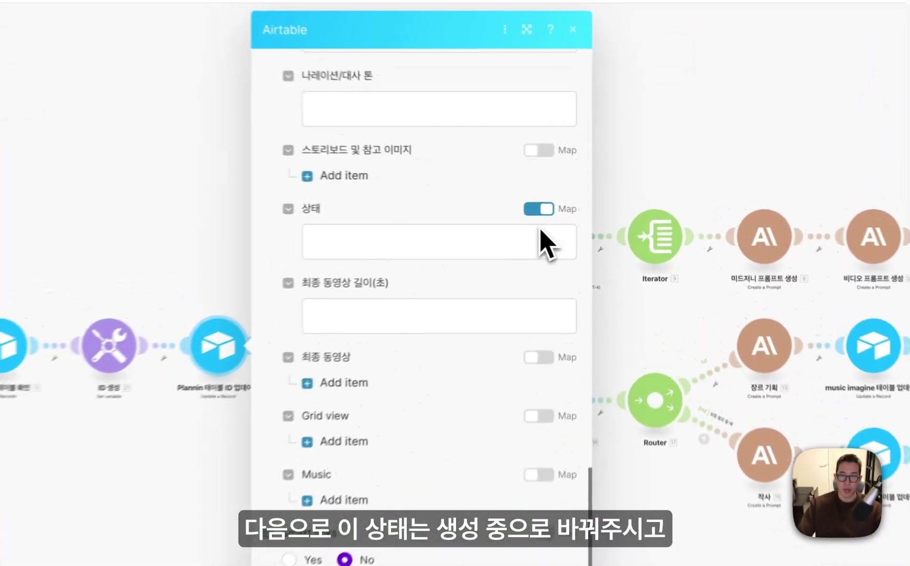
{"action": "left_click", "coordinate": [594, 208]}
{"action": "left_click", "coordinate": [530, 229]}
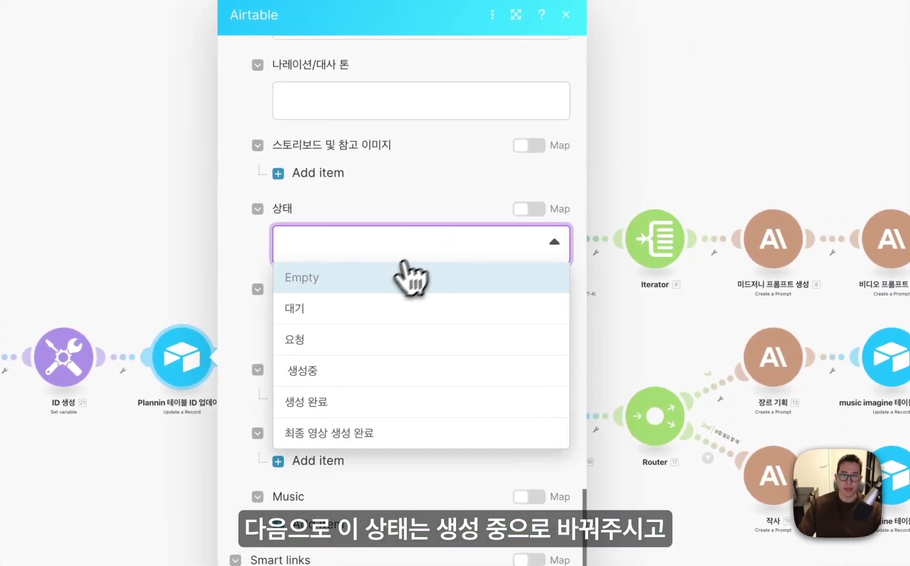
{"action": "left_click", "coordinate": [353, 368]}
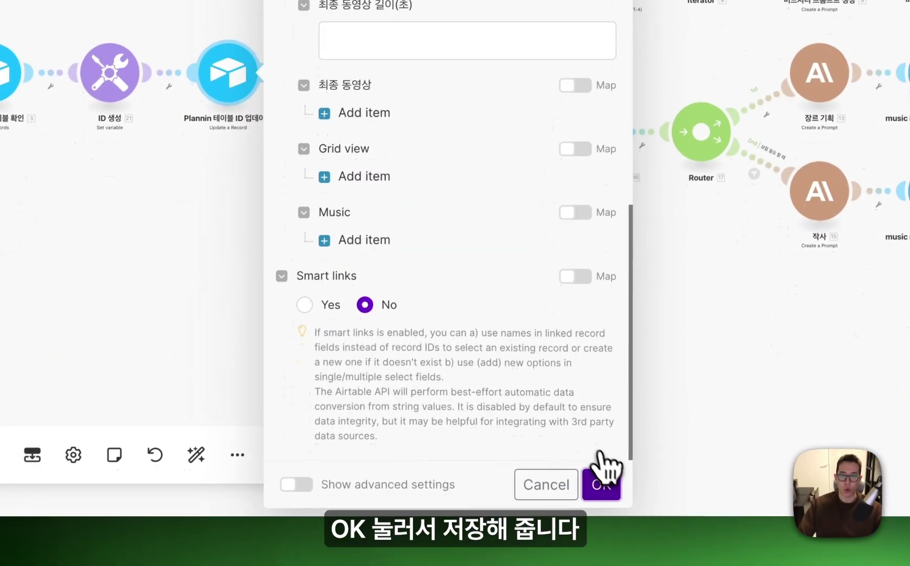
{"action": "left_click", "coordinate": [602, 477]}
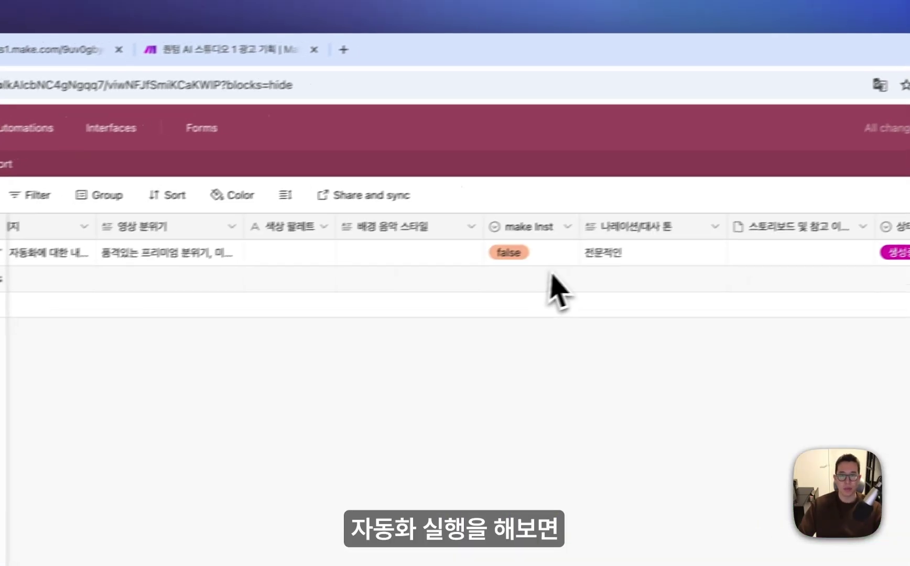
- In the Airtable Planning table, set the new record's 상태 to 요청, run its 자동화 시작 button and check the PL ID
{"action": "left_click", "coordinate": [427, 359]}
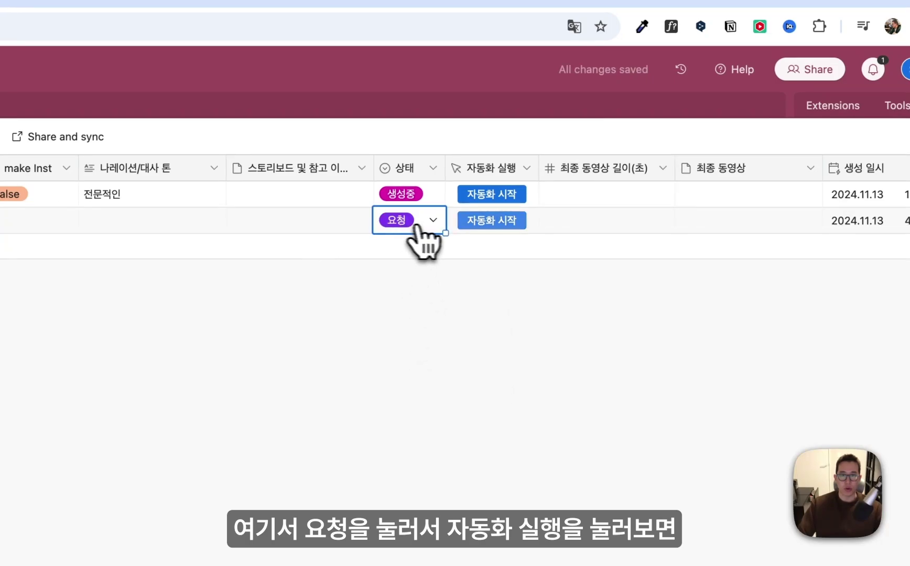
{"action": "left_click", "coordinate": [503, 223]}
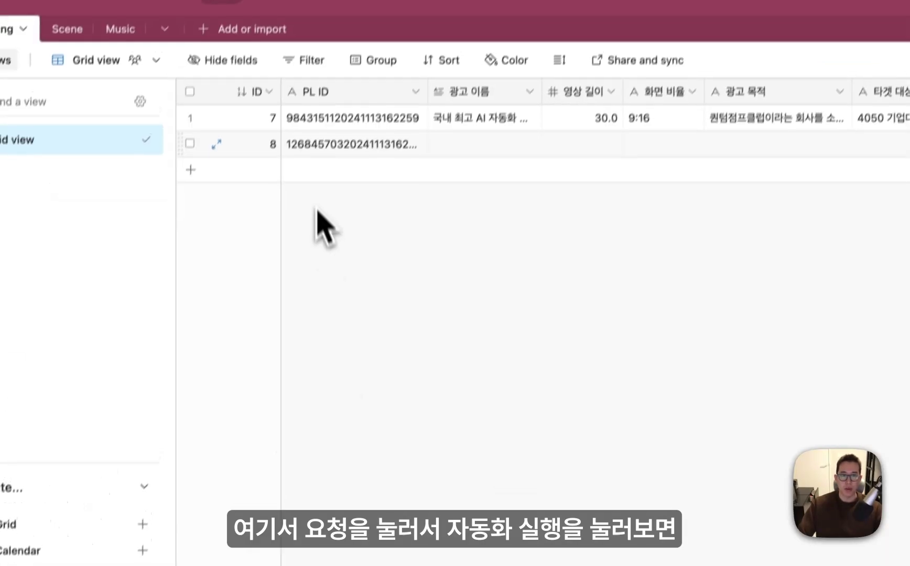
{"action": "left_click", "coordinate": [10, 296]}
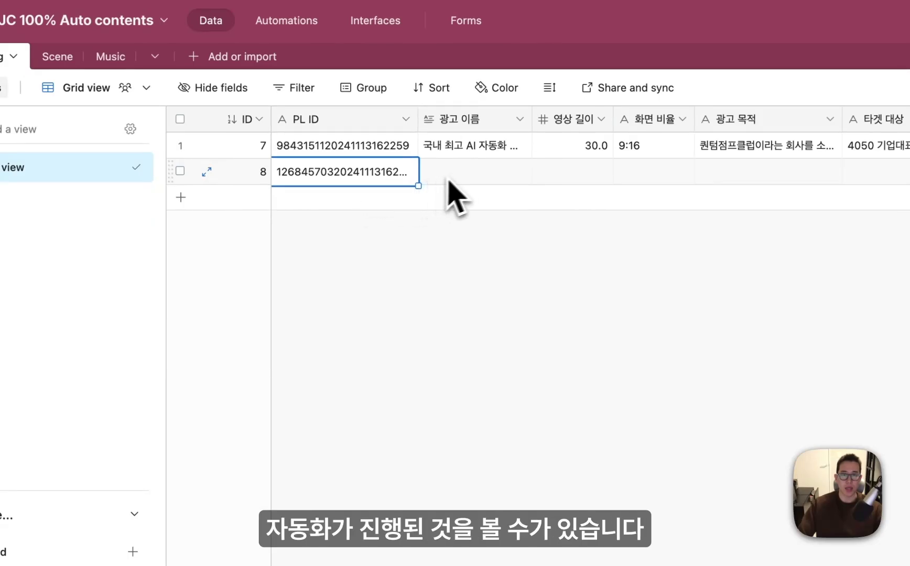
{"action": "scroll", "coordinate": [473, 189], "scroll_direction": "right", "scroll_amount": 10}
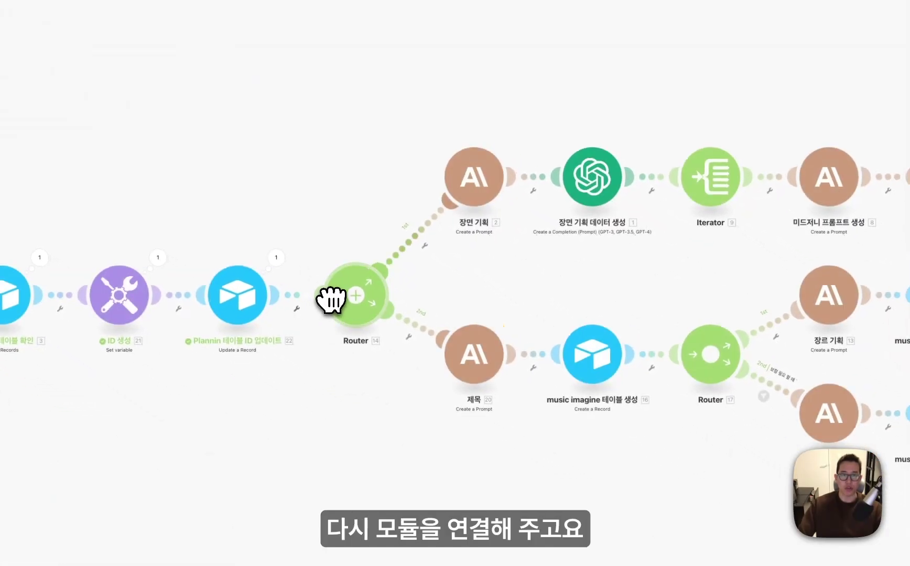
- Reconnect the Plannin 테이블 ID 업데이트 module to the Router and set the 장면 기획 module's model to claude-3-5-sonnet-20241022
{"action": "left_click_drag", "start_coordinate": [330, 299], "coordinate": [335, 300]}
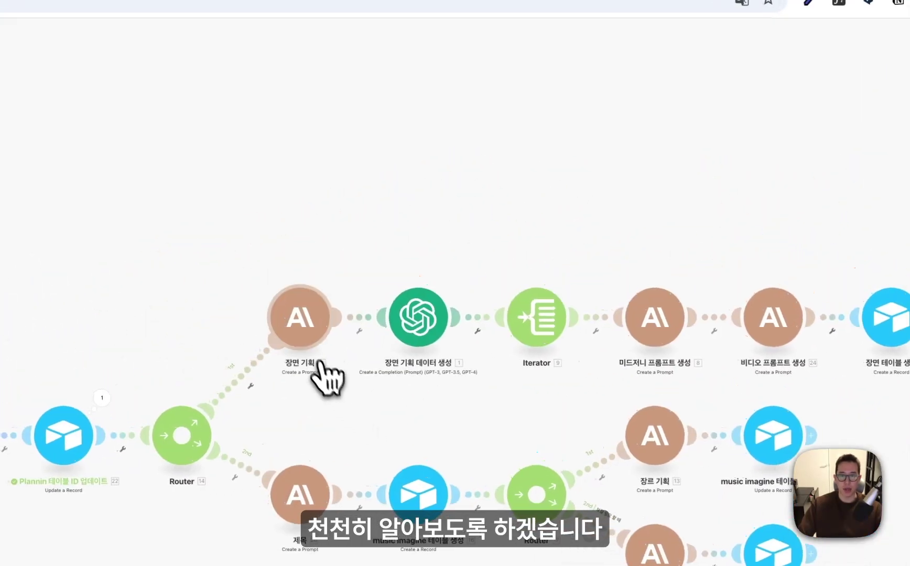
{"action": "left_click", "coordinate": [301, 333]}
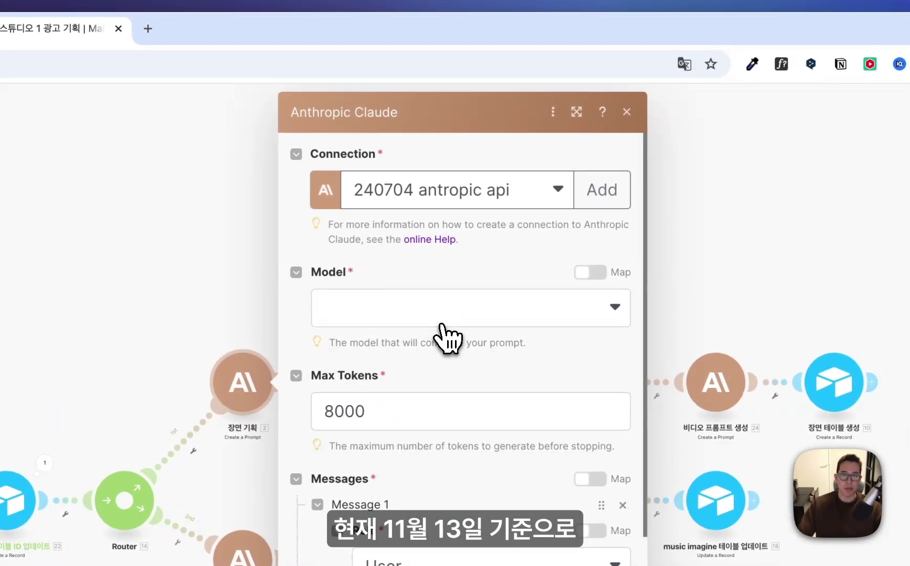
{"action": "left_click", "coordinate": [507, 254]}
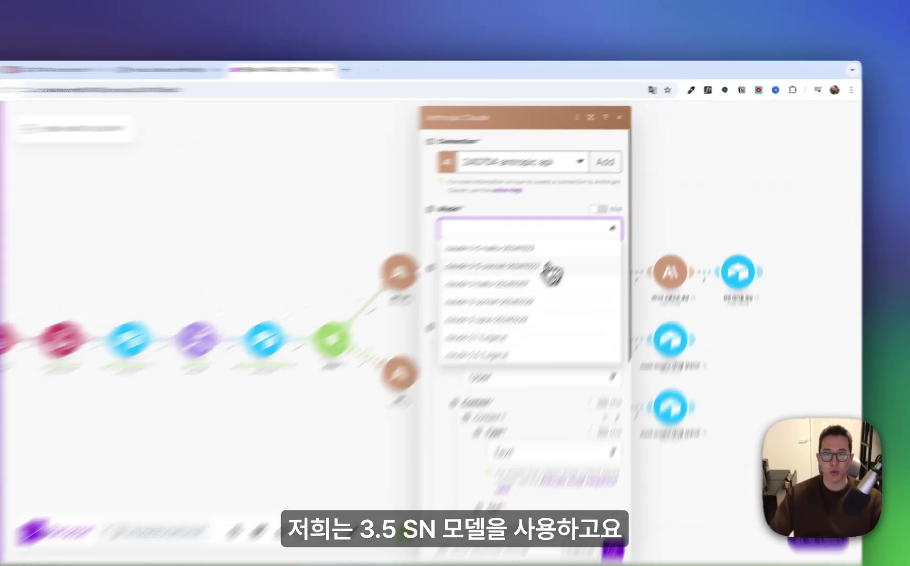
{"action": "left_click", "coordinate": [545, 240]}
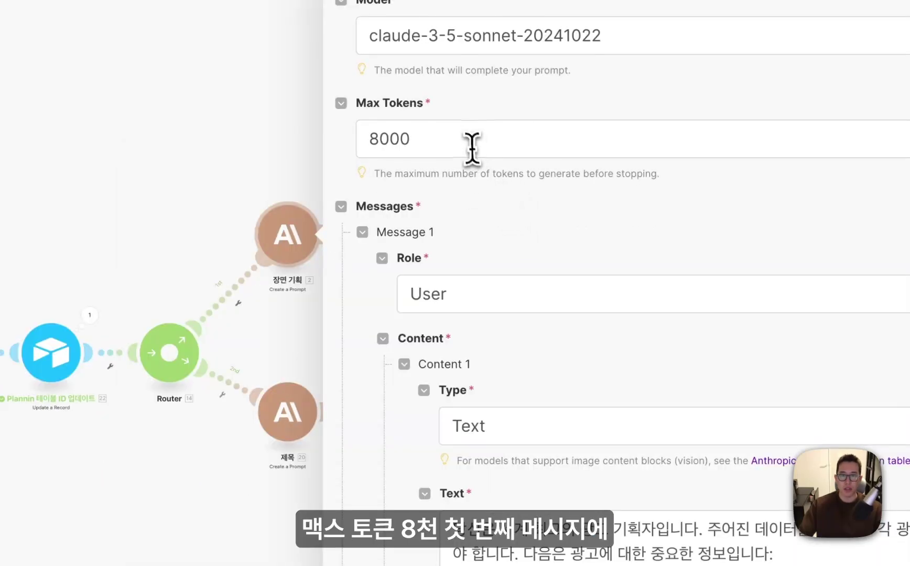
- Check the Max Tokens setting and Message 1's Role in the 장면 기획 module
{"action": "left_click", "coordinate": [468, 143]}
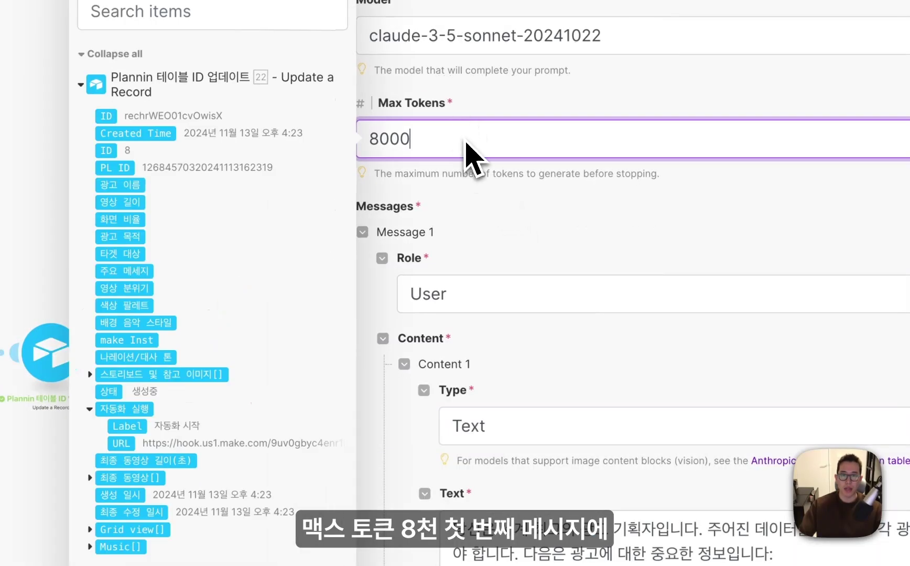
{"action": "left_click", "coordinate": [487, 292]}
{"action": "left_click", "coordinate": [507, 275]}
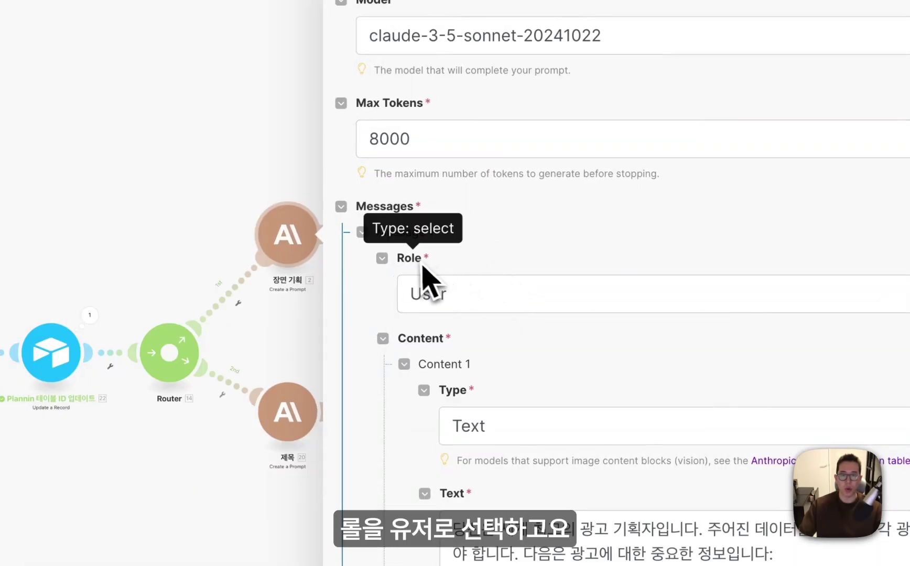
{"action": "left_click_drag", "start_coordinate": [399, 263], "coordinate": [436, 265]}
{"action": "left_click", "coordinate": [480, 302]}
{"action": "left_click", "coordinate": [508, 291]}
{"action": "scroll", "coordinate": [518, 285], "scroll_direction": "down", "scroll_amount": 2}
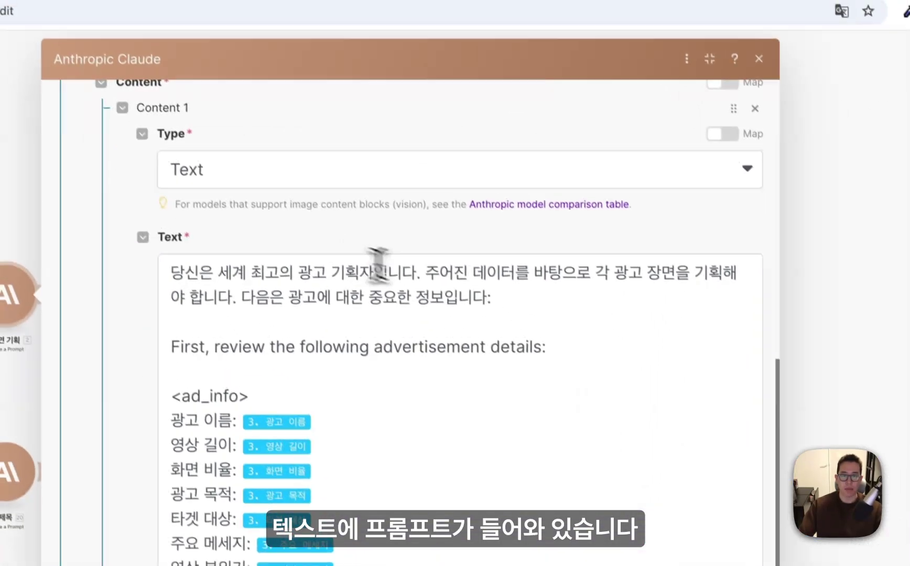
- Read through the 장면 기획 prompt, including its mapped ad fields, guidelines and output format, and save the module
{"action": "left_click", "coordinate": [465, 200]}
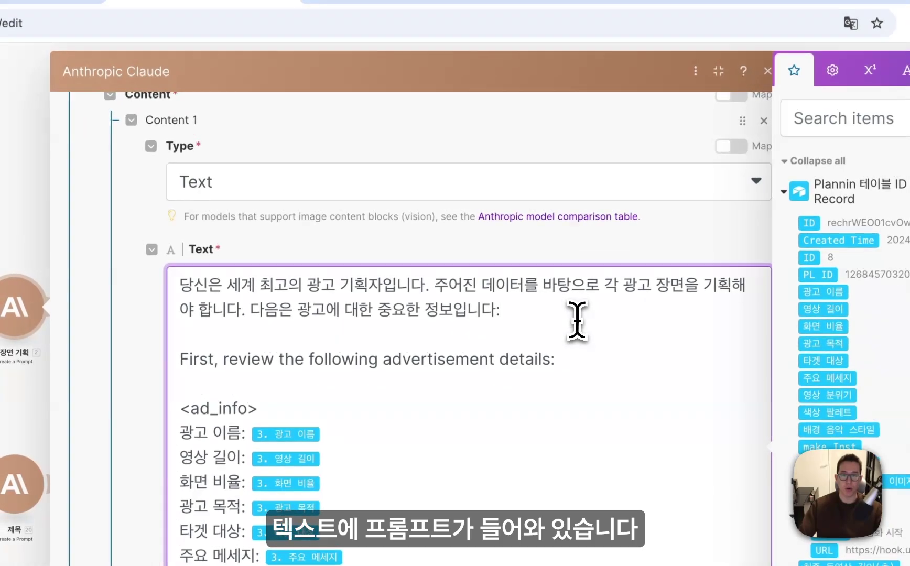
{"action": "scroll", "coordinate": [579, 321], "scroll_direction": "down", "scroll_amount": 1}
{"action": "scroll", "coordinate": [579, 321], "scroll_direction": "up", "scroll_amount": 1}
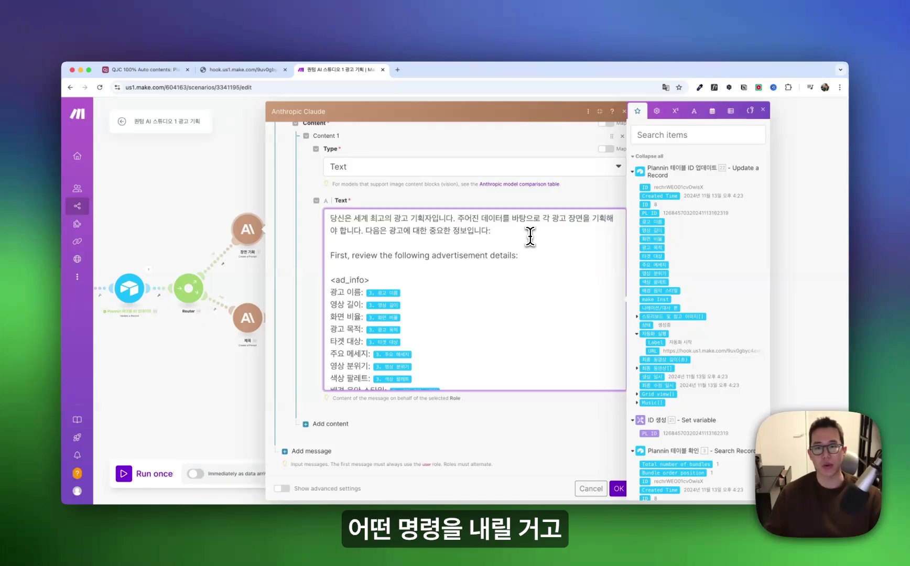
{"action": "scroll", "coordinate": [472, 273], "scroll_direction": "down", "scroll_amount": 4}
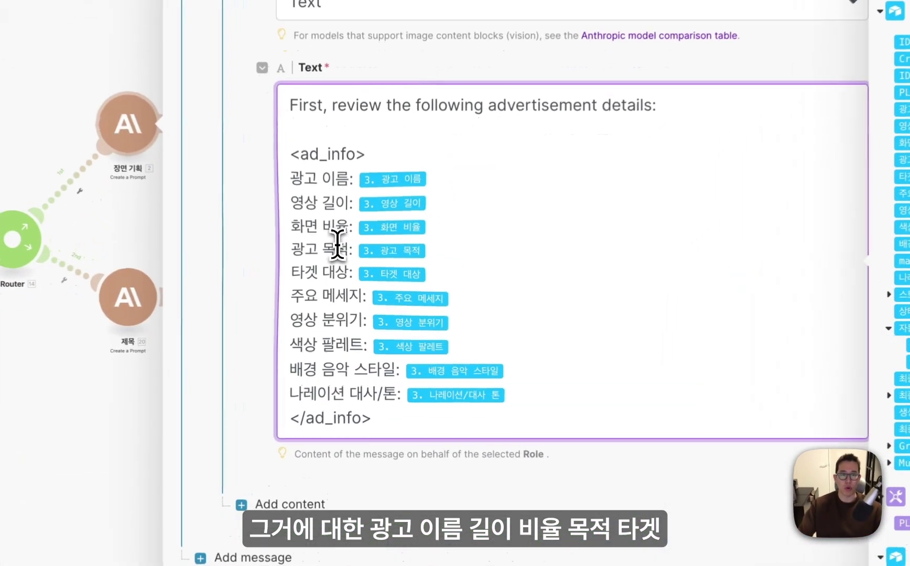
{"action": "left_click", "coordinate": [335, 295]}
{"action": "scroll", "coordinate": [336, 293], "scroll_direction": "down", "scroll_amount": 2}
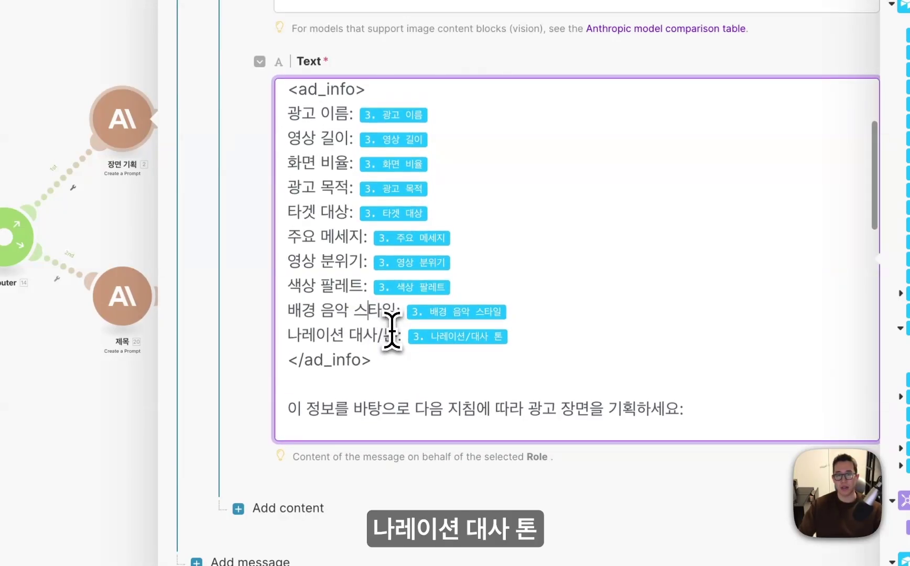
{"action": "scroll", "coordinate": [416, 319], "scroll_direction": "up", "scroll_amount": 2}
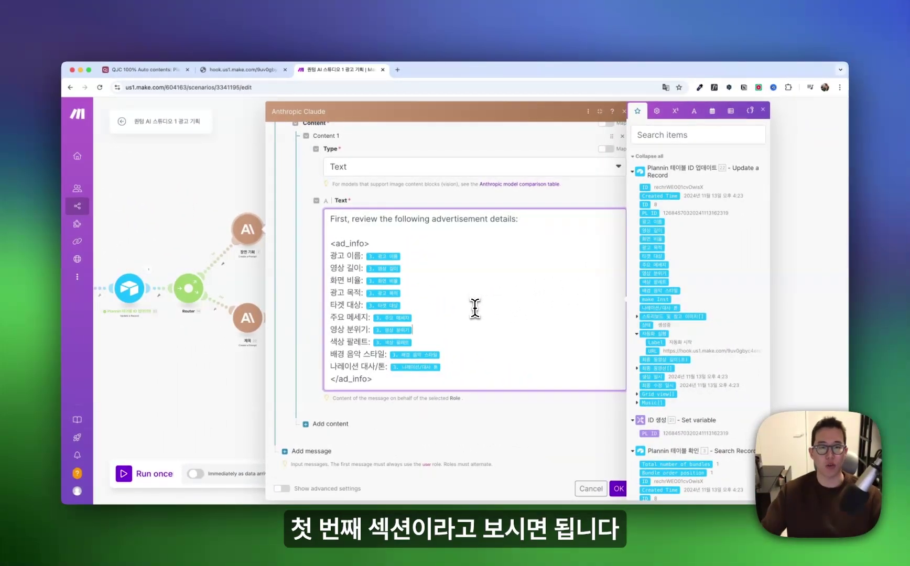
{"action": "scroll", "coordinate": [475, 309], "scroll_direction": "down", "scroll_amount": 15}
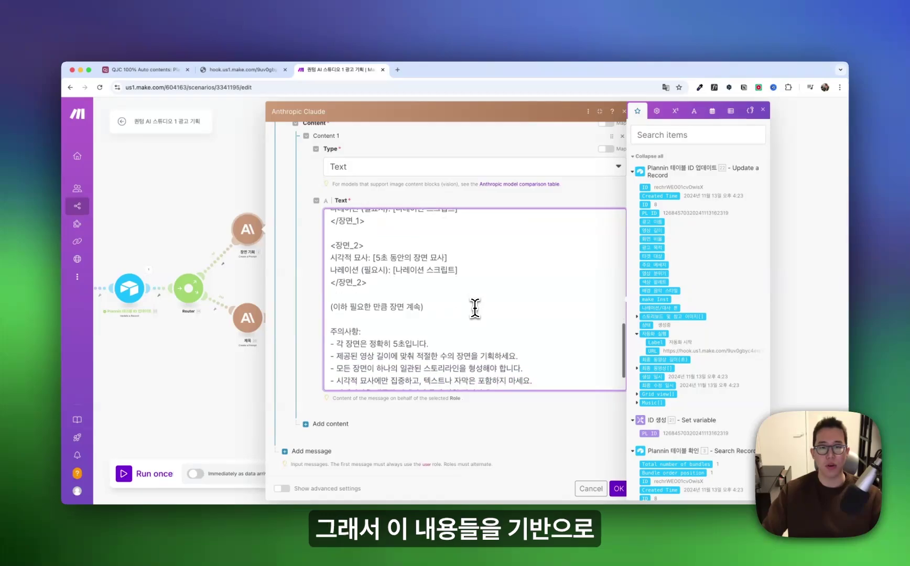
{"action": "scroll", "coordinate": [475, 308], "scroll_direction": "up", "scroll_amount": 4}
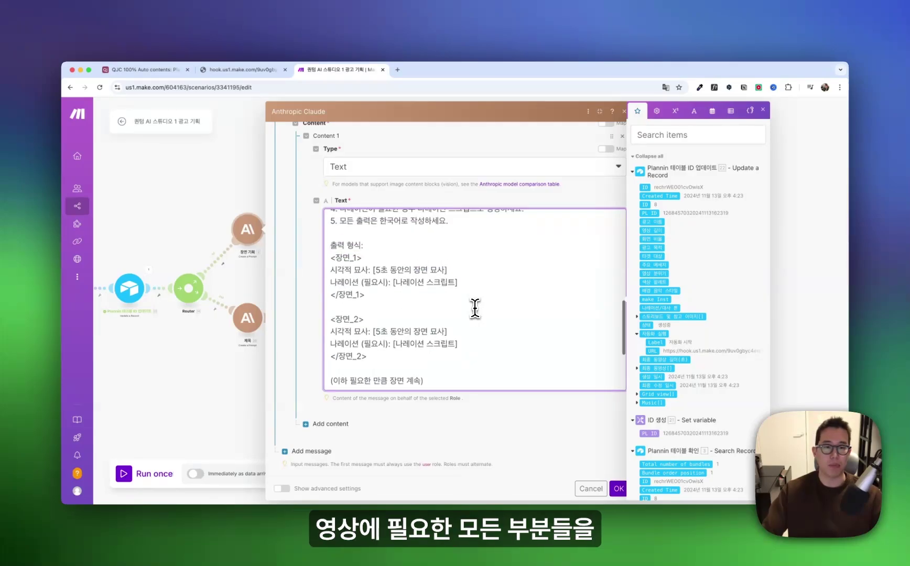
{"action": "scroll", "coordinate": [475, 308], "scroll_direction": "up", "scroll_amount": 10}
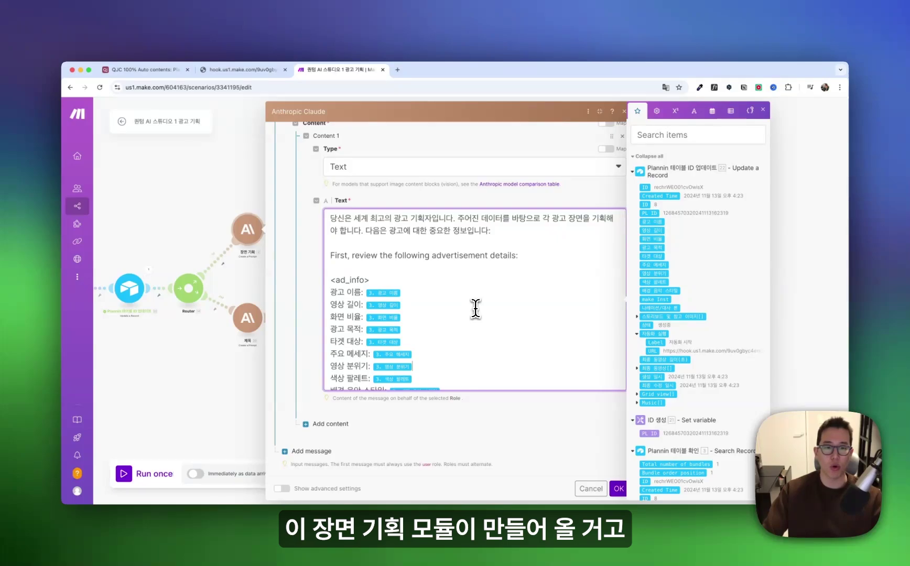
{"action": "scroll", "coordinate": [481, 387], "scroll_direction": "down", "scroll_amount": 15}
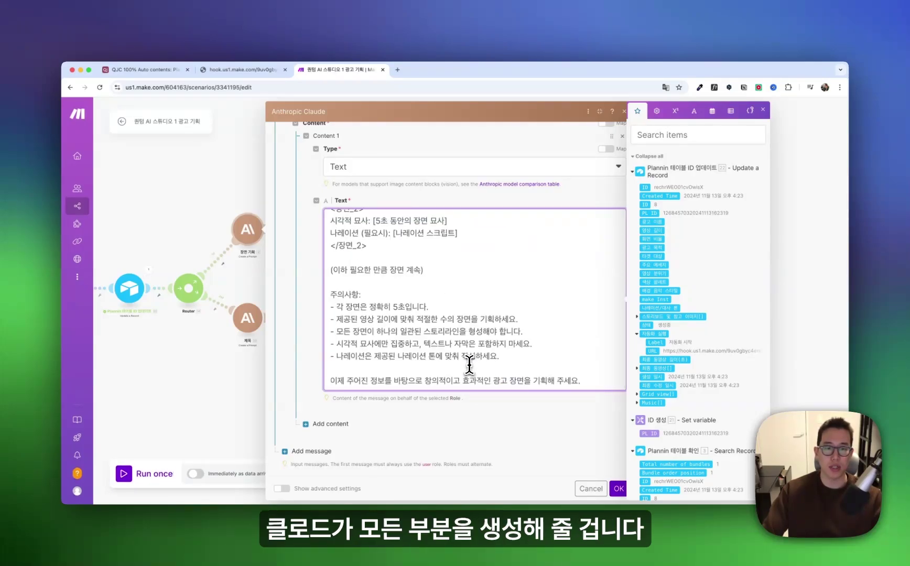
{"action": "left_click", "coordinate": [618, 488]}
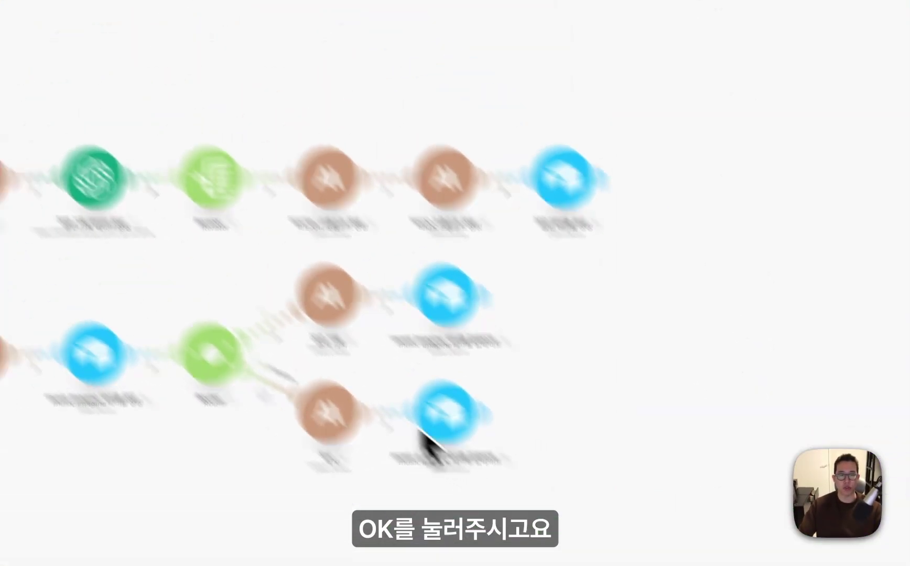
- Set the 미드저니 프롬프트 생성 module's model to claude-3-5-sonnet-20241022
{"action": "left_click", "coordinate": [308, 331]}
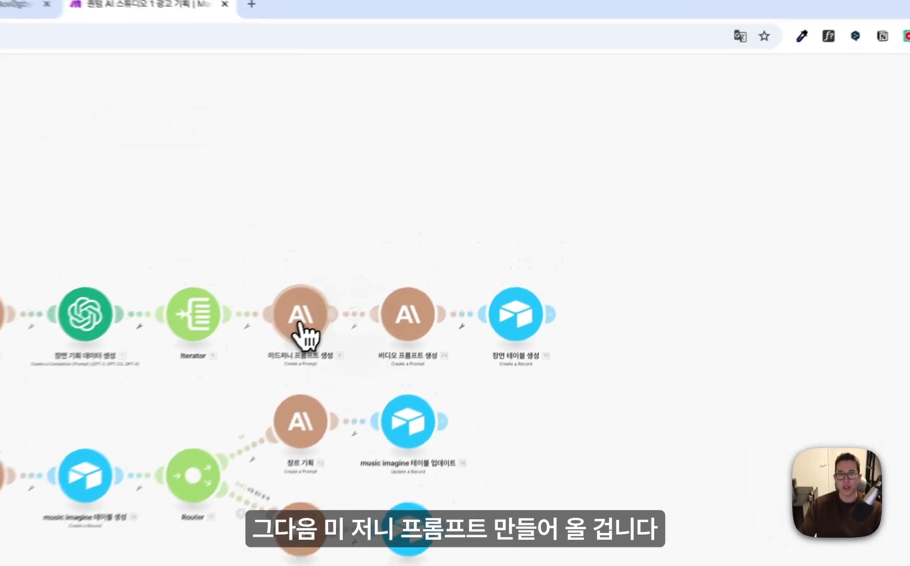
{"action": "left_click", "coordinate": [425, 242]}
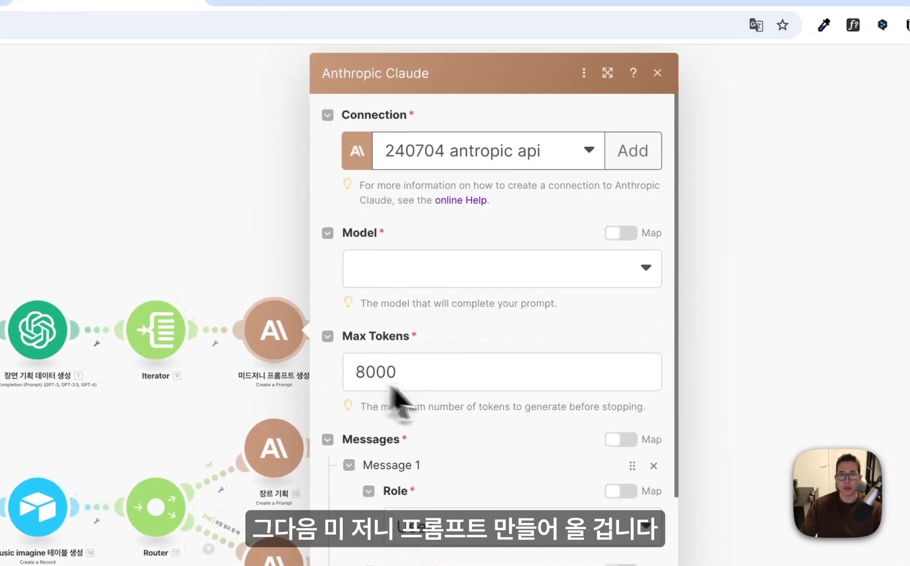
{"action": "left_click", "coordinate": [482, 275]}
{"action": "left_click", "coordinate": [457, 331]}
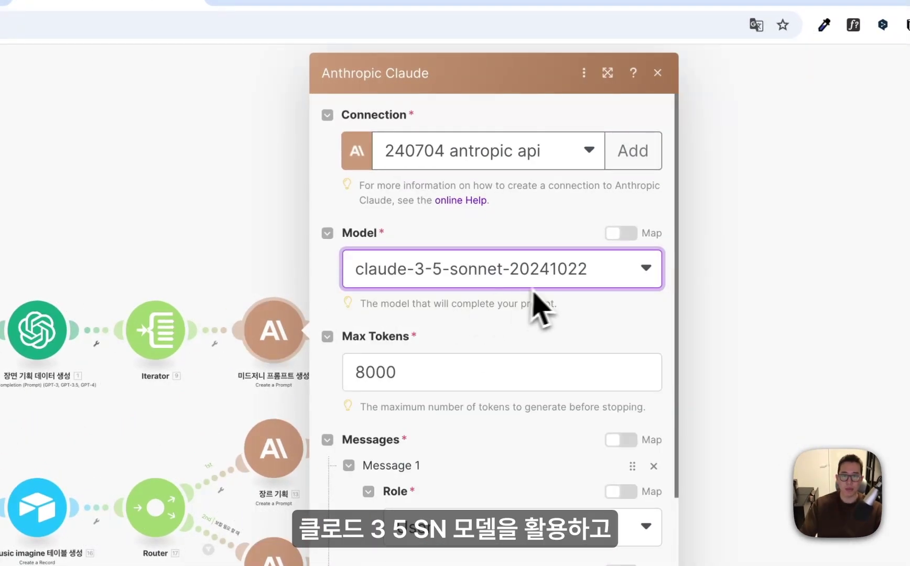
- Examine the Midjourney prompt text and its guidelines in the 미드저니 프롬프트 생성 module
{"action": "scroll", "coordinate": [593, 283], "scroll_direction": "down", "scroll_amount": 8}
{"action": "left_click", "coordinate": [416, 228]}
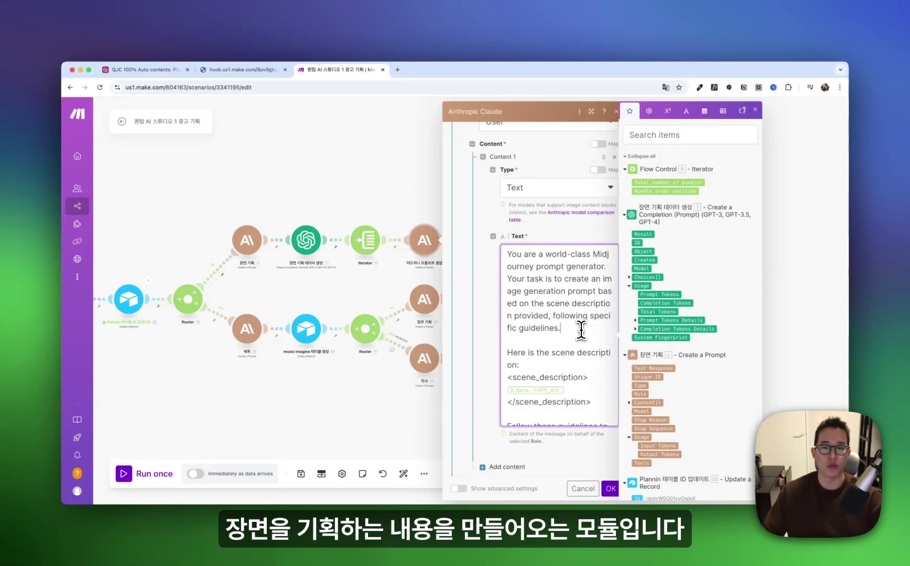
{"action": "scroll", "coordinate": [582, 330], "scroll_direction": "down", "scroll_amount": 5}
{"action": "scroll", "coordinate": [581, 329], "scroll_direction": "up", "scroll_amount": 5}
{"action": "scroll", "coordinate": [581, 329], "scroll_direction": "down", "scroll_amount": 10}
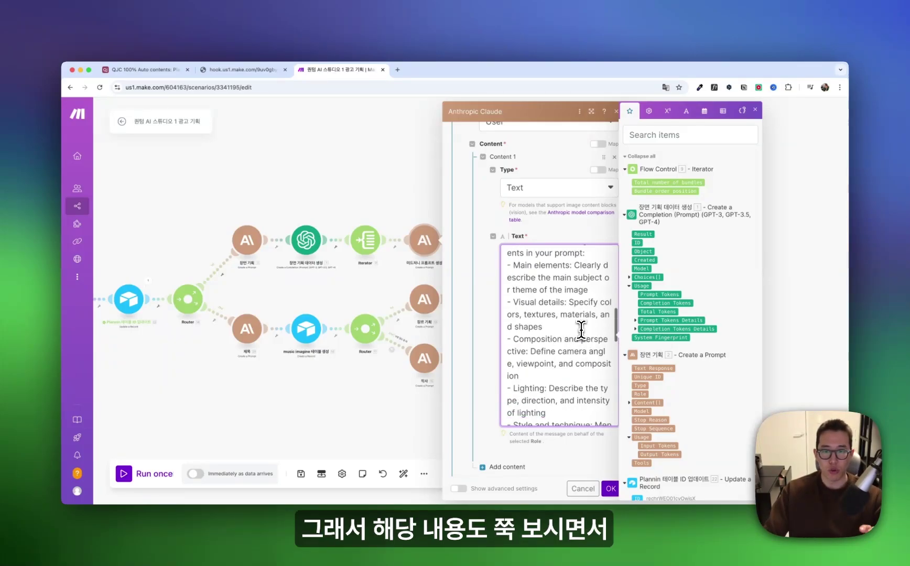
{"action": "scroll", "coordinate": [581, 329], "scroll_direction": "down", "scroll_amount": 5}
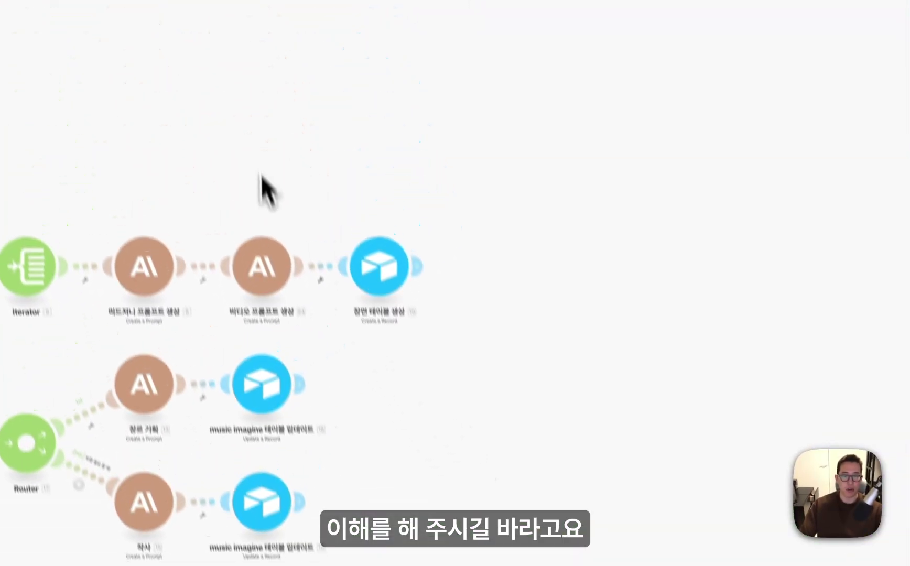
- Set the 비디오 프롬프트 생성 module's model to claude-3-5-sonnet-20241022 and review its camera direction prompt
{"action": "left_click", "coordinate": [269, 256]}
{"action": "left_click", "coordinate": [460, 197]}
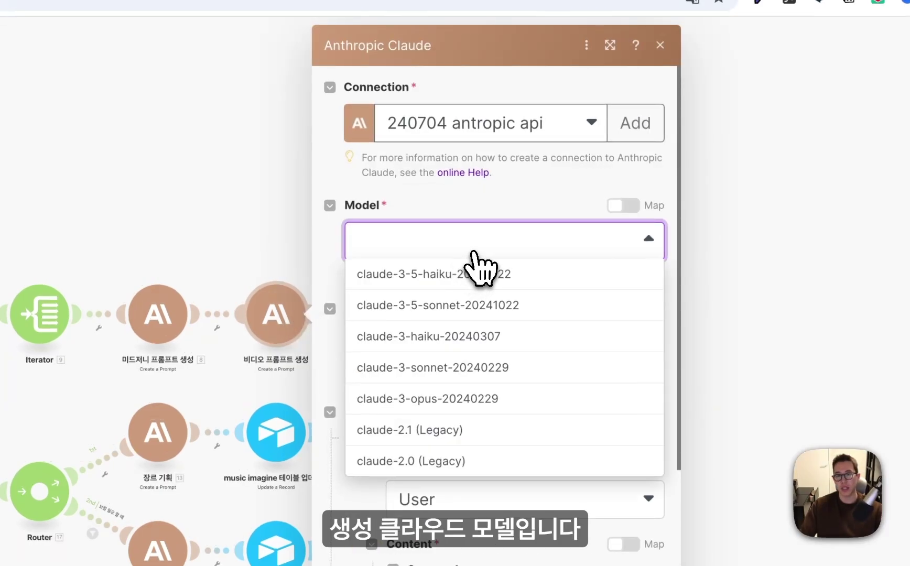
{"action": "left_click", "coordinate": [469, 314]}
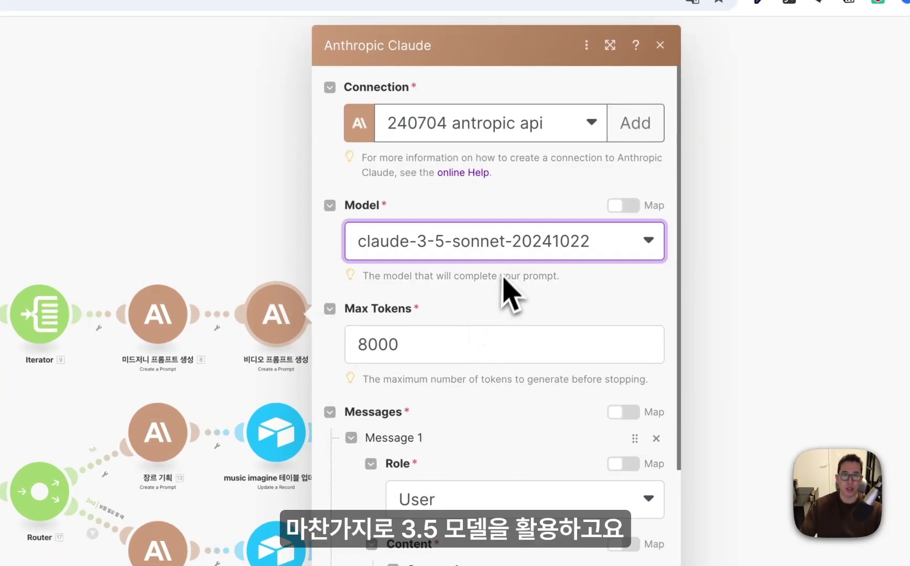
{"action": "scroll", "coordinate": [564, 340], "scroll_direction": "down", "scroll_amount": 10}
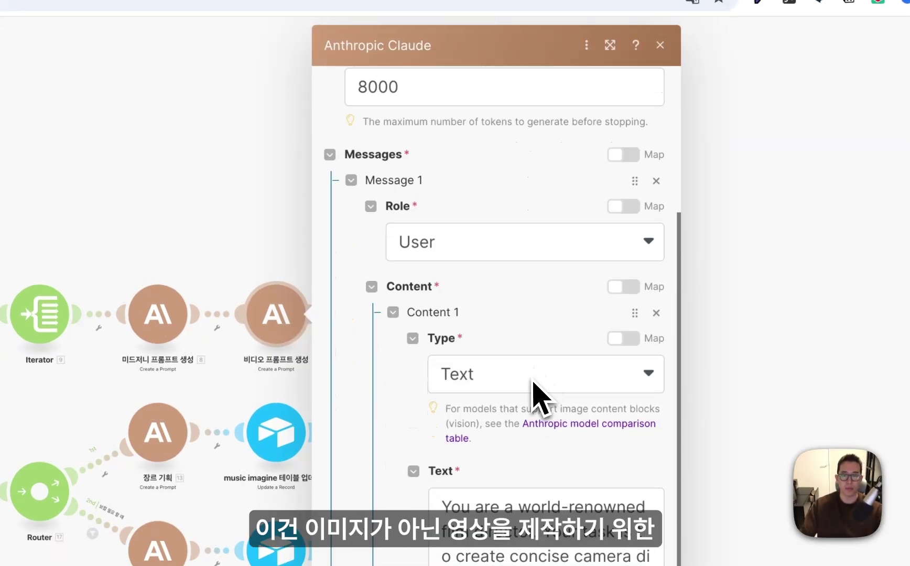
{"action": "left_click", "coordinate": [619, 394]}
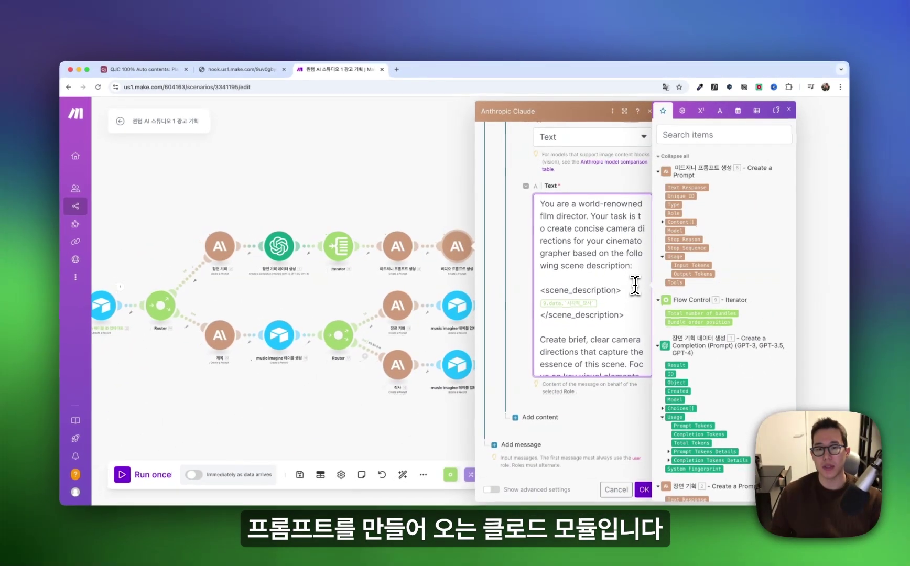
{"action": "scroll", "coordinate": [635, 285], "scroll_direction": "down", "scroll_amount": 4}
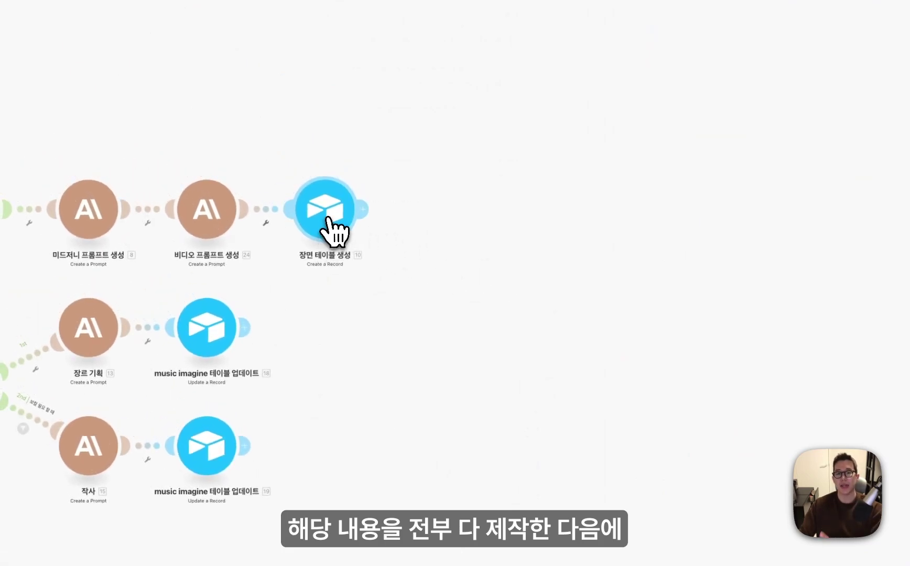
- Point the 장면 테이블 생성 module to the QJC 100% Auto contents base and its Scene table
{"action": "left_click", "coordinate": [329, 219]}
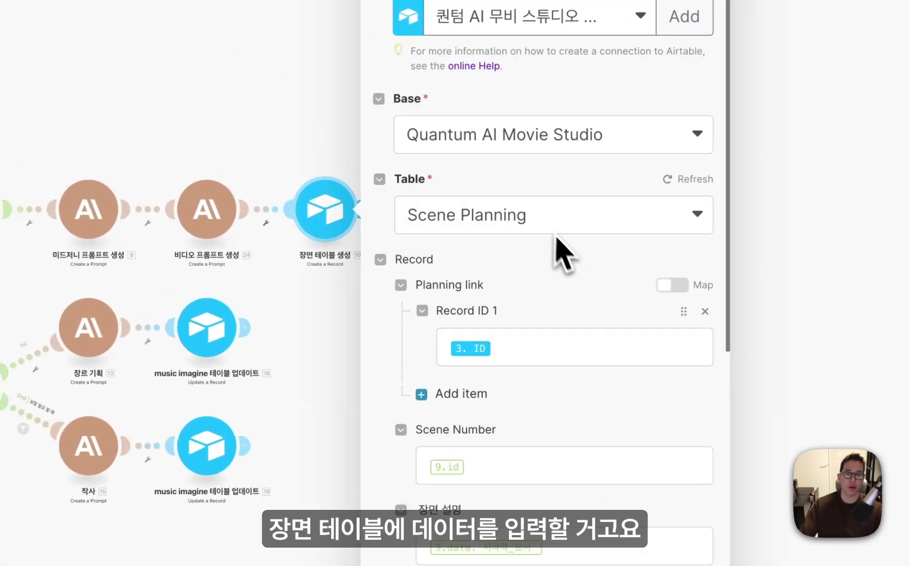
{"action": "left_click", "coordinate": [447, 145]}
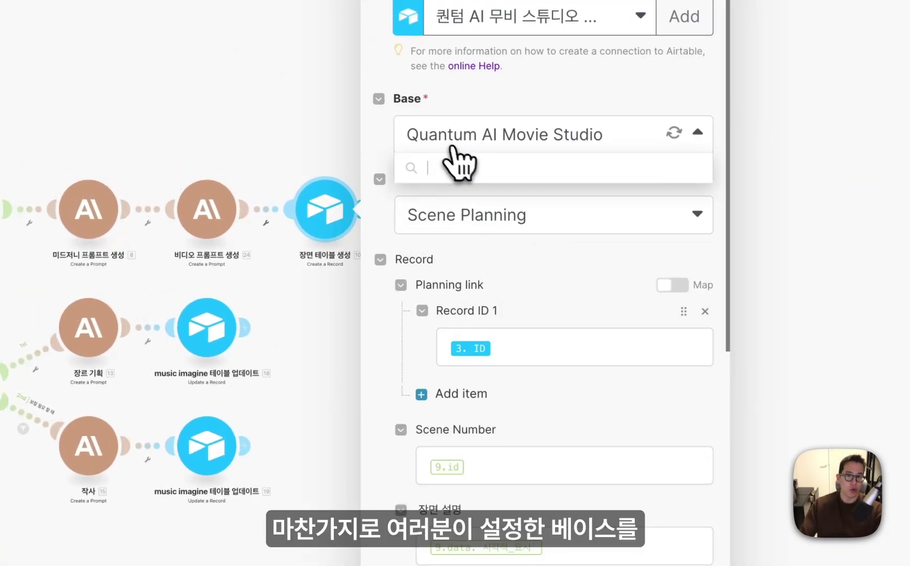
{"action": "scroll", "coordinate": [519, 350], "scroll_direction": "down", "scroll_amount": 6}
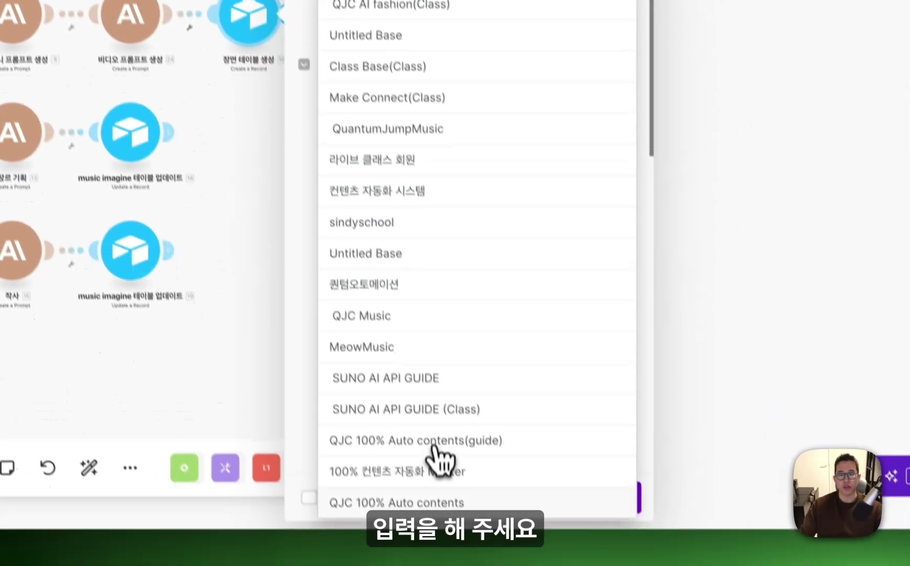
{"action": "left_click", "coordinate": [433, 503]}
{"action": "left_click", "coordinate": [438, 233]}
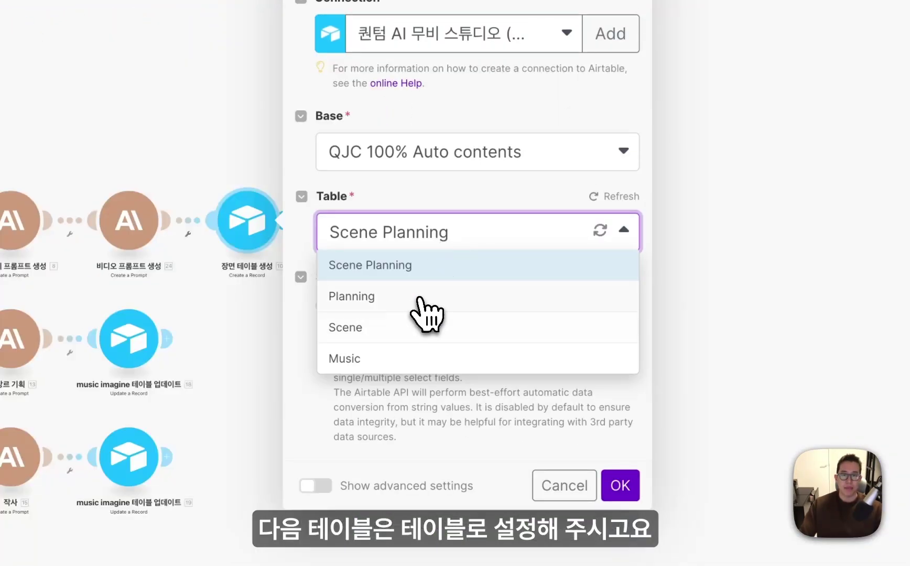
{"action": "left_click", "coordinate": [419, 328]}
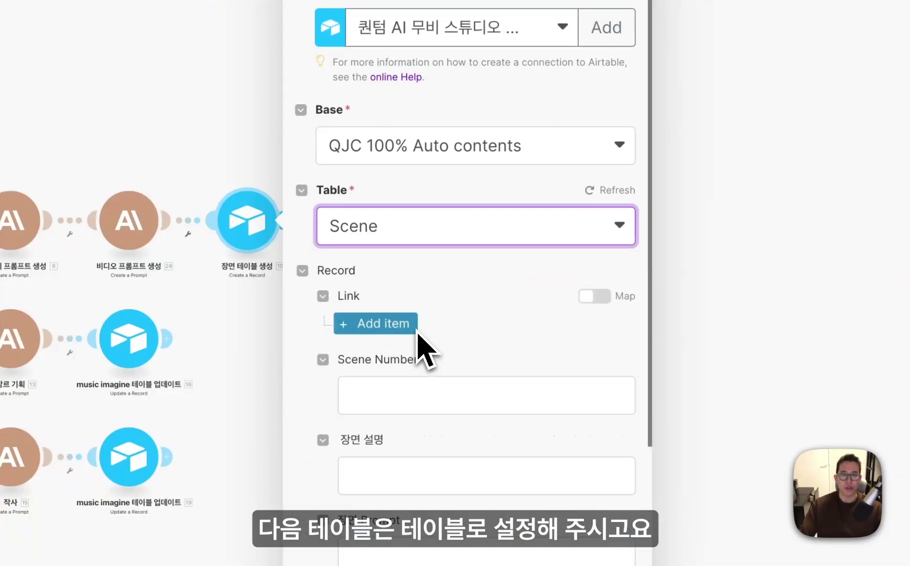
- Add a Link record in the 장면 테이블 생성 module and map Record ID 1 to the Plannin 테이블 확인 module's ID
{"action": "left_click", "coordinate": [412, 329]}
{"action": "left_click", "coordinate": [417, 286]}
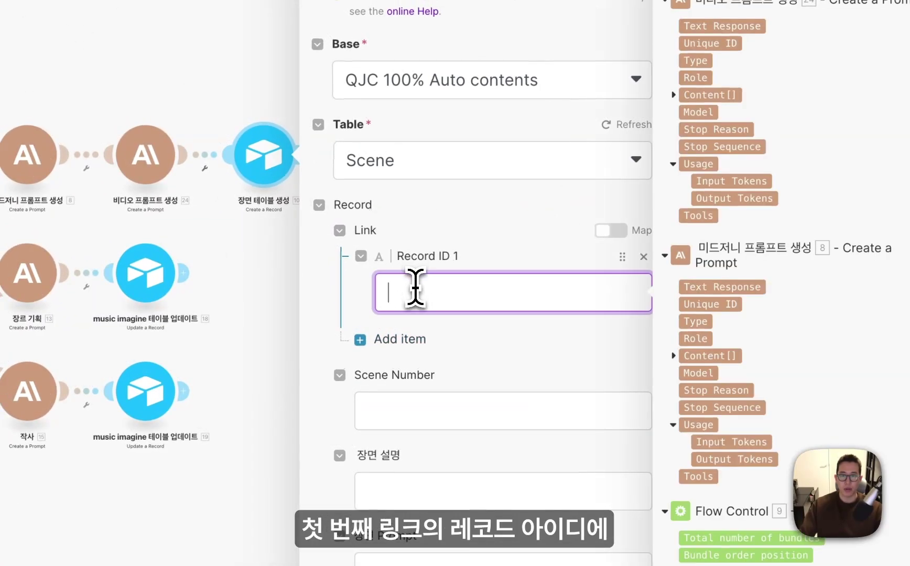
{"action": "scroll", "coordinate": [682, 357], "scroll_direction": "down", "scroll_amount": 15}
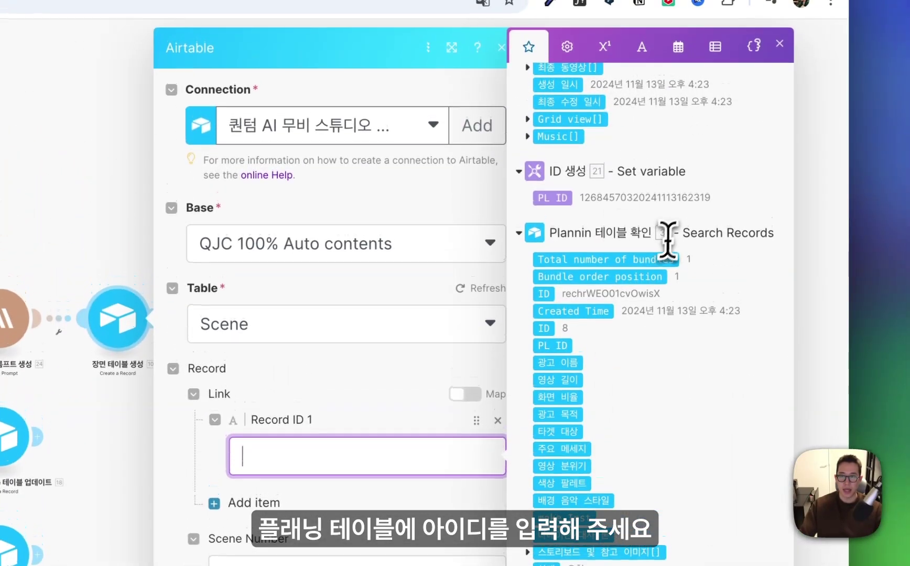
{"action": "left_click", "coordinate": [577, 259]}
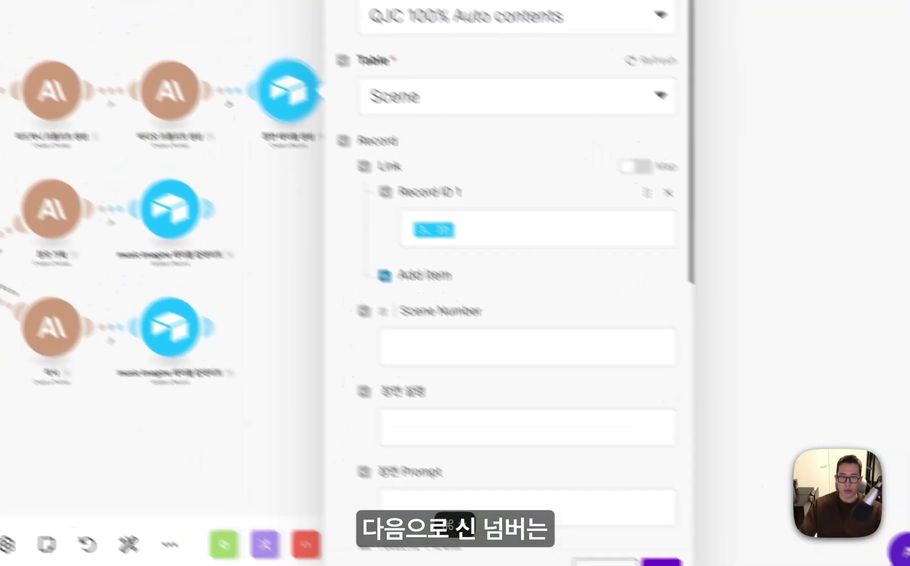
- Map Scene Number to 9.id and 장면 설명 to 9.data.`시각적_묘사`
{"action": "left_click", "coordinate": [406, 373]}
{"action": "type", "text": "9.id"}
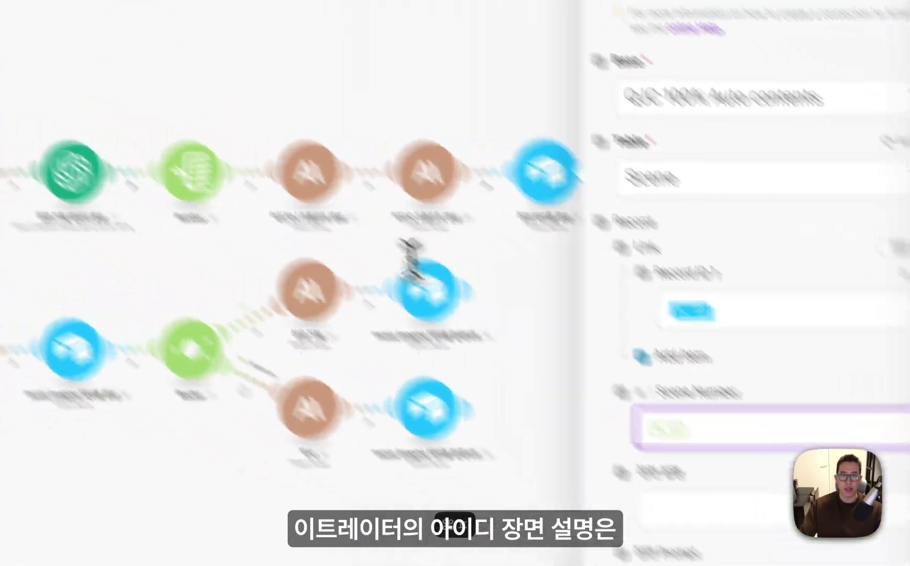
{"action": "key", "text": "super+Tab"}
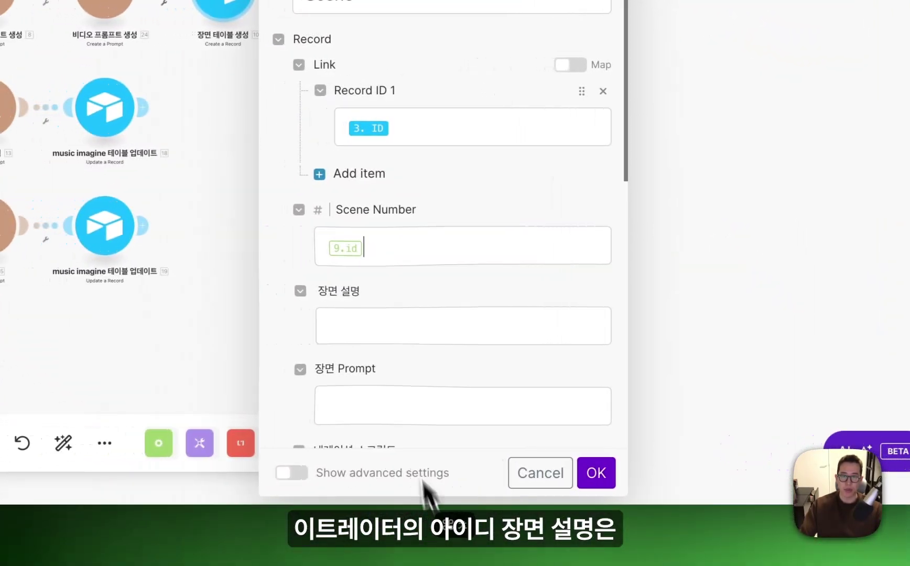
{"action": "left_click", "coordinate": [299, 321]}
{"action": "type", "text": "9.data.`시각적_묘사`"}
{"action": "scroll", "coordinate": [478, 337], "scroll_direction": "down", "scroll_amount": 2}
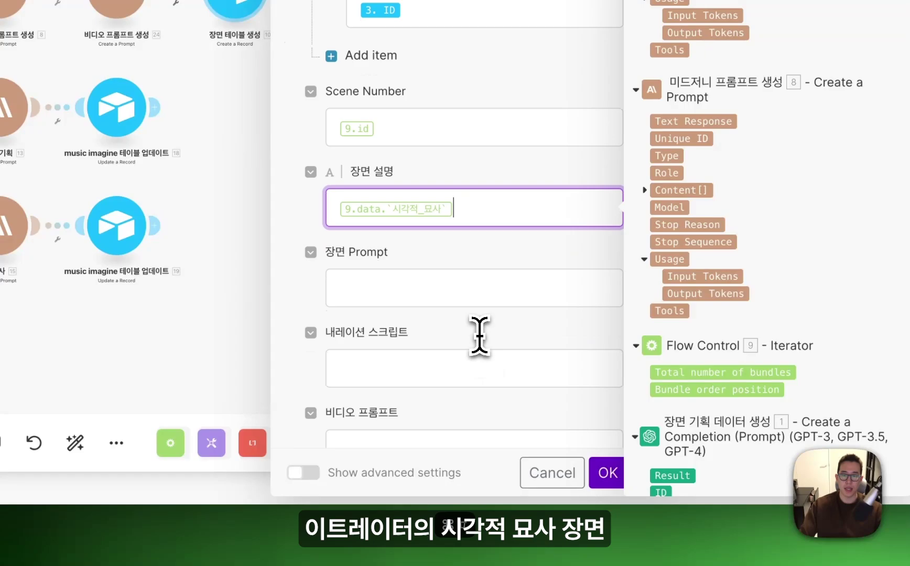
- Map 장면 Prompt to the 미드저니 프롬프트 생성 module's Content[]: Text and 내레이션 스크립트 to 9.data.`나레이션`
{"action": "left_click", "coordinate": [479, 299]}
{"action": "key", "text": "super+Tab"}
{"action": "left_click", "coordinate": [415, 288]}
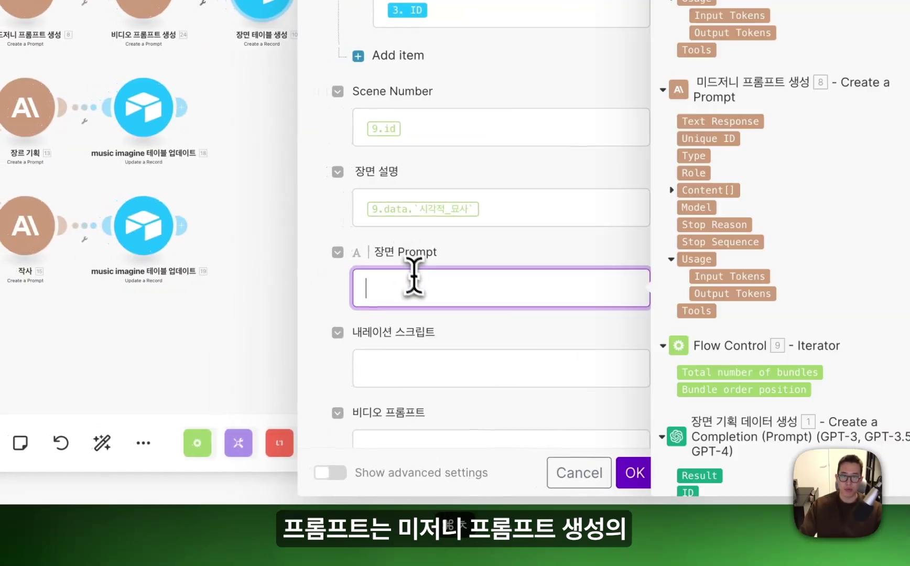
{"action": "key", "text": "super+v"}
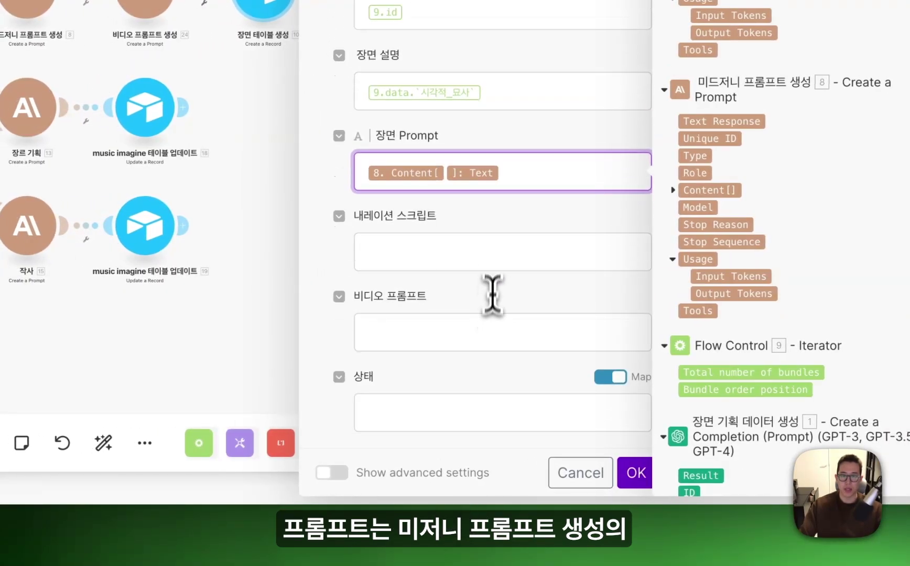
{"action": "left_click", "coordinate": [402, 252]}
{"action": "type", "text": "9.data.`나레이션`"}
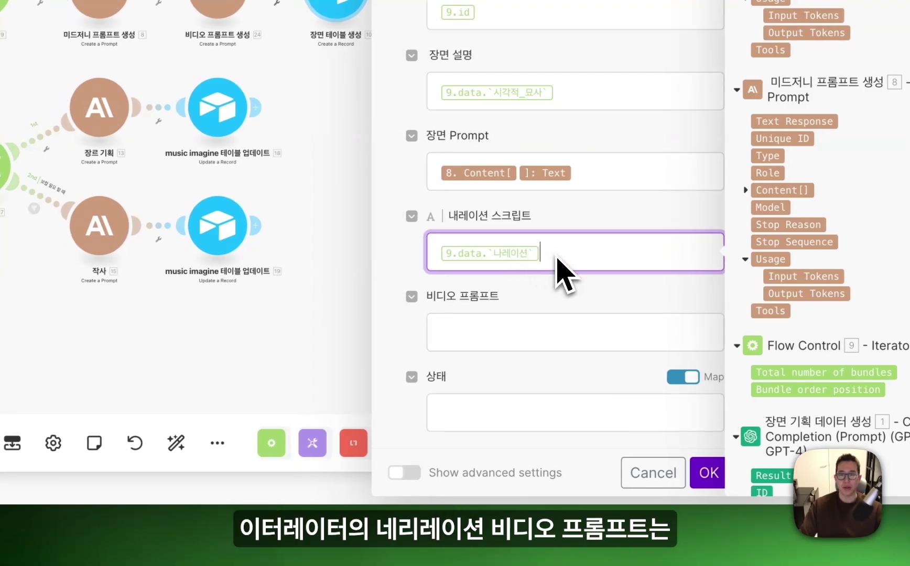
- Map 비디오 프롬프트 to module 24's Content[]: Text and set 상태 to the fixed option 생성 완료
{"action": "left_click", "coordinate": [544, 336]}
{"action": "type", "text": "24. Content[ ]: Text"}
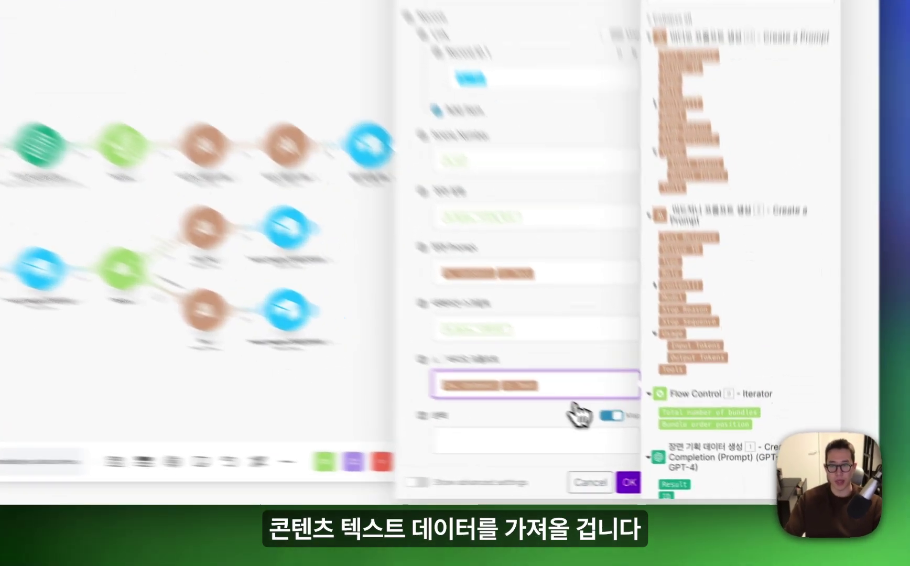
{"action": "left_click", "coordinate": [657, 441]}
{"action": "scroll", "coordinate": [577, 430], "scroll_direction": "down", "scroll_amount": 2}
{"action": "left_click", "coordinate": [567, 383]}
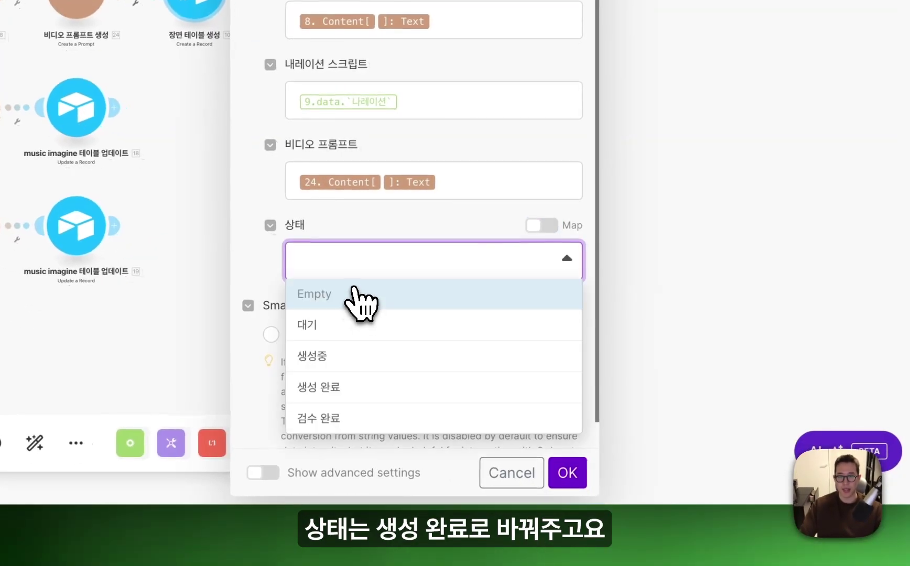
{"action": "left_click", "coordinate": [353, 386]}
{"action": "scroll", "coordinate": [388, 388], "scroll_direction": "down", "scroll_amount": 1}
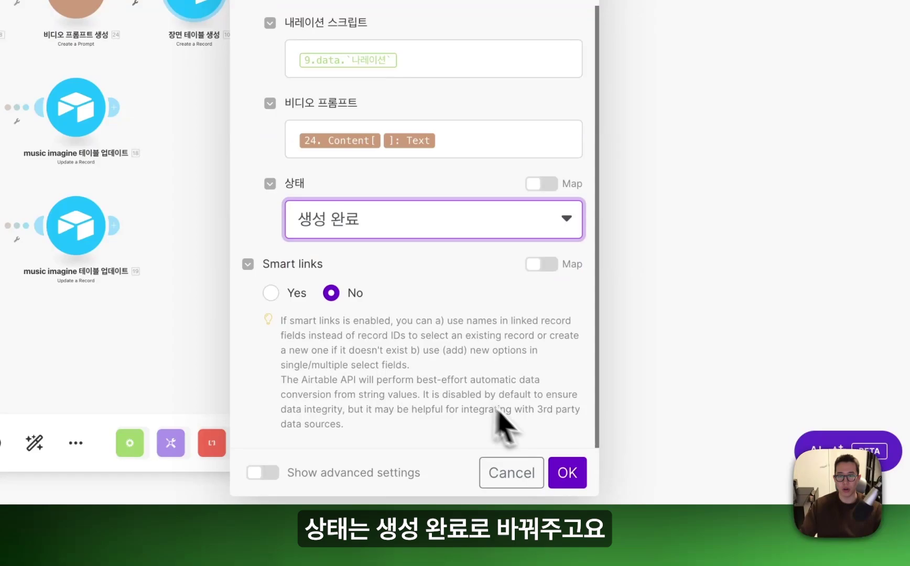
- Check the iterator variables in Scene Number and 장면 설명, and save the 장면 테이블 생성 module
{"action": "scroll", "coordinate": [501, 425], "scroll_direction": "up", "scroll_amount": 5}
{"action": "left_click", "coordinate": [443, 183]}
{"action": "left_click", "coordinate": [507, 239]}
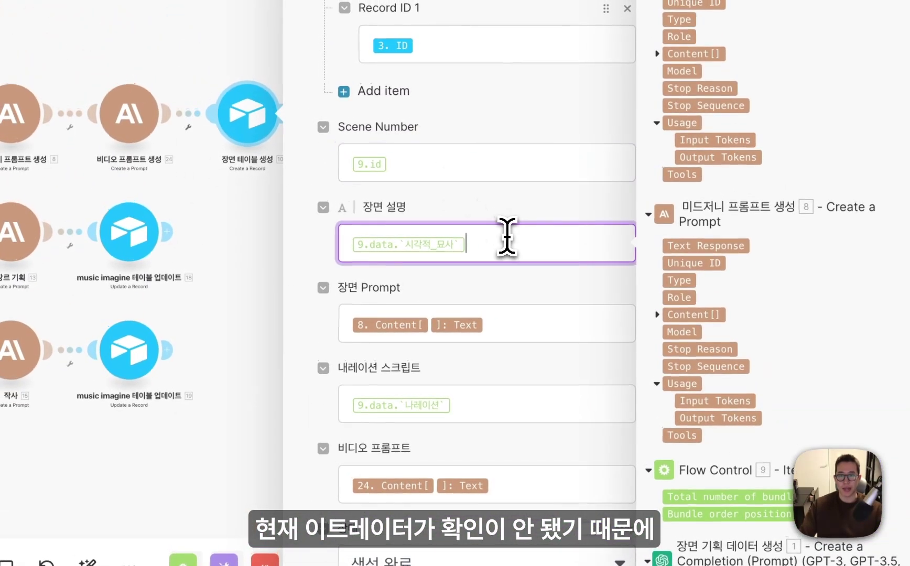
{"action": "left_click", "coordinate": [365, 166]}
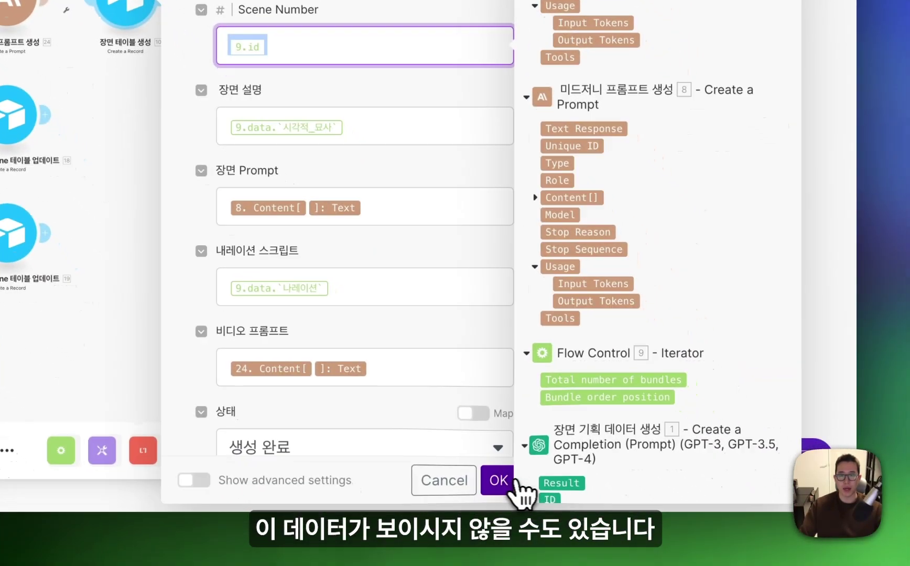
{"action": "left_click", "coordinate": [497, 481]}
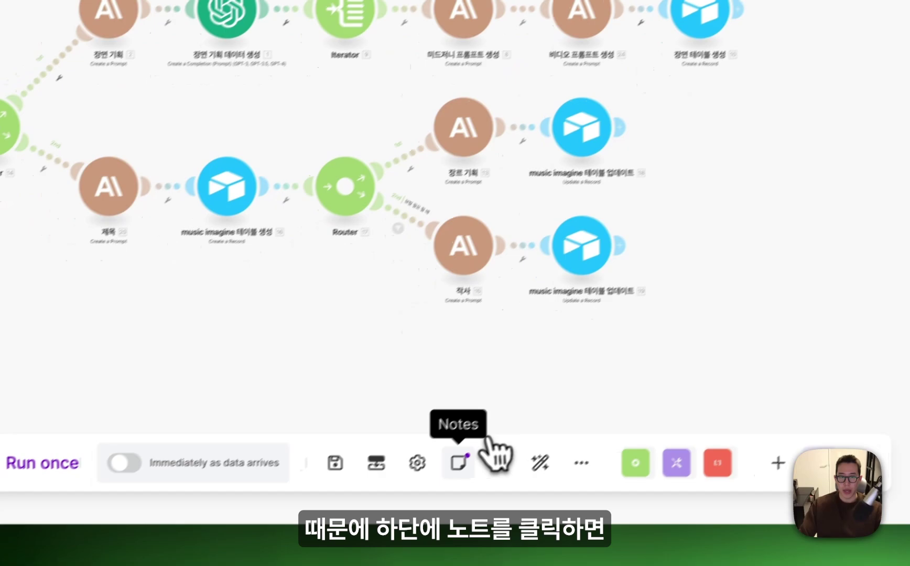
- Copy the {{9.id}} variable from the scenario notes, check it against the Scene Number field, save the module and close the notes
{"action": "left_click", "coordinate": [461, 464]}
{"action": "left_click_drag", "start_coordinate": [691, 288], "coordinate": [590, 261]}
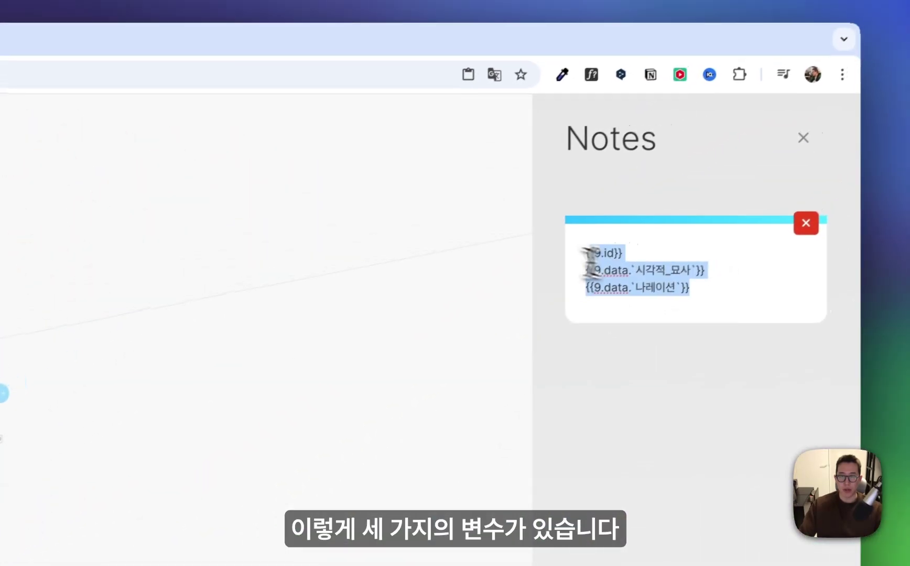
{"action": "left_click", "coordinate": [617, 253]}
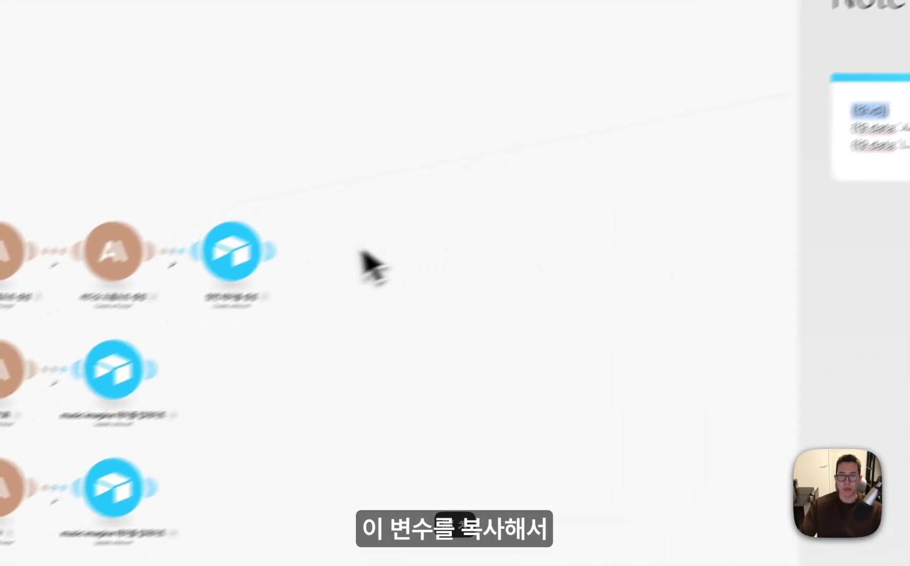
{"action": "left_click", "coordinate": [323, 226]}
{"action": "scroll", "coordinate": [503, 381], "scroll_direction": "down", "scroll_amount": 1}
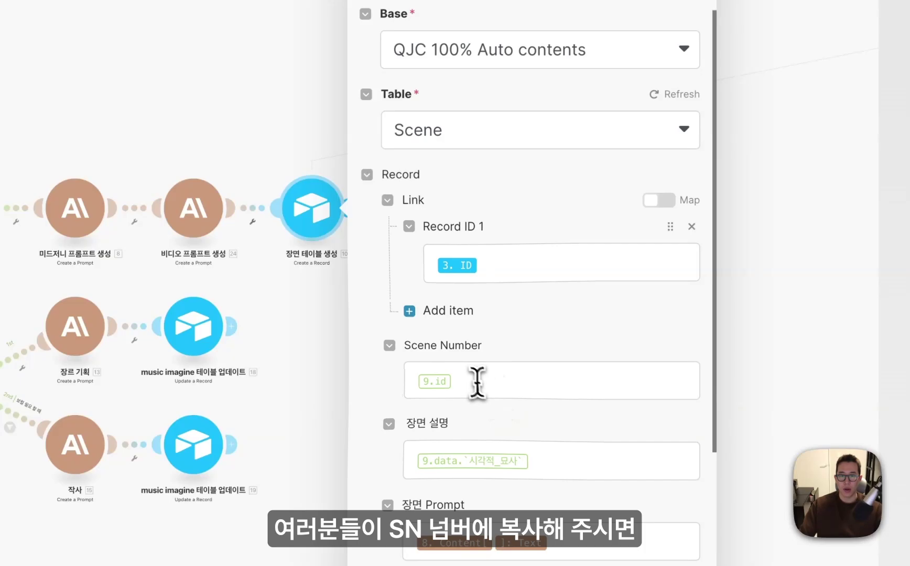
{"action": "left_click", "coordinate": [470, 377]}
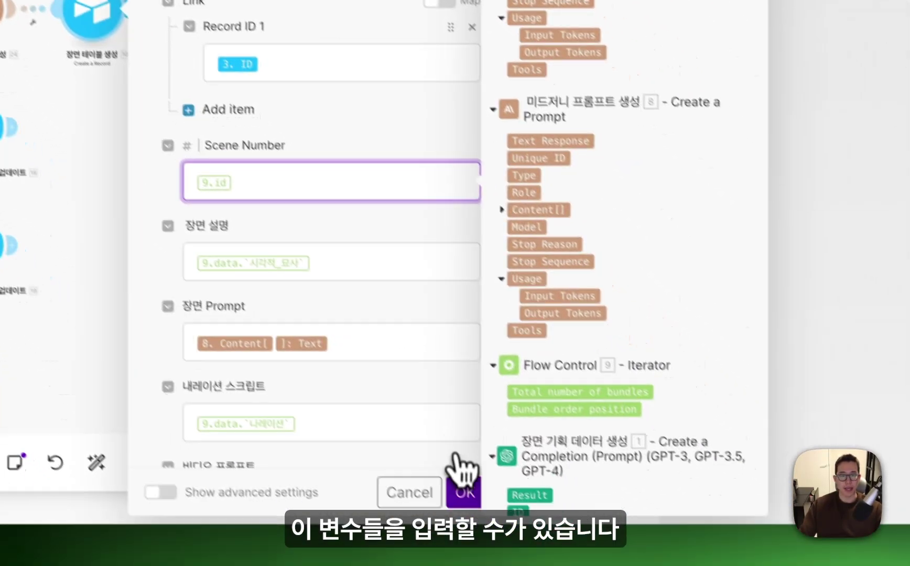
{"action": "left_click", "coordinate": [463, 488]}
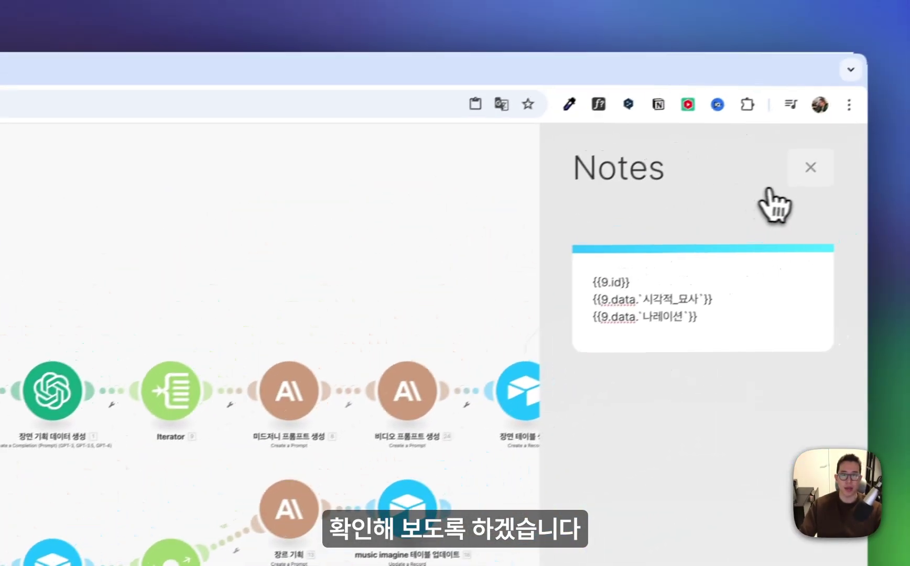
{"action": "left_click", "coordinate": [809, 167]}
- Disable the main router's lower route to the 제목 module and run the scenario once
{"action": "left_click", "coordinate": [269, 353]}
{"action": "left_click", "coordinate": [321, 421]}
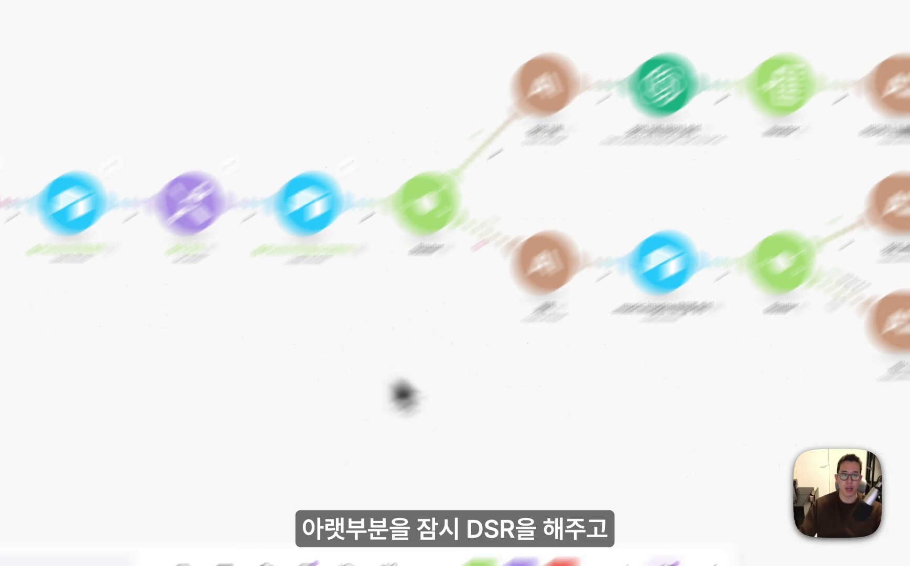
{"action": "left_click", "coordinate": [181, 445]}
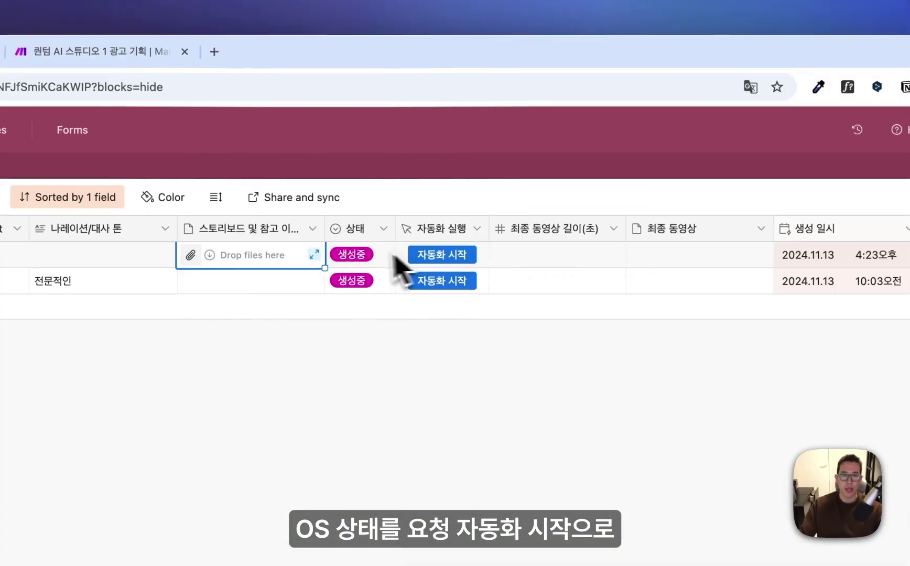
- Set the first Airtable Planning record's 상태 to 요청 and start its automation with 자동화 시작
{"action": "left_click", "coordinate": [369, 257]}
{"action": "left_click", "coordinate": [370, 258]}
{"action": "left_click", "coordinate": [387, 373]}
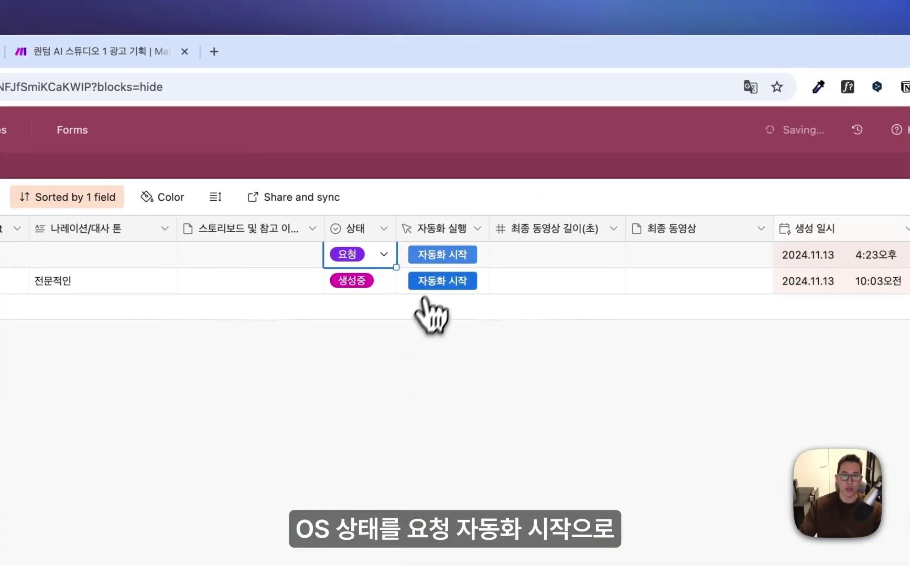
{"action": "left_click", "coordinate": [442, 255]}
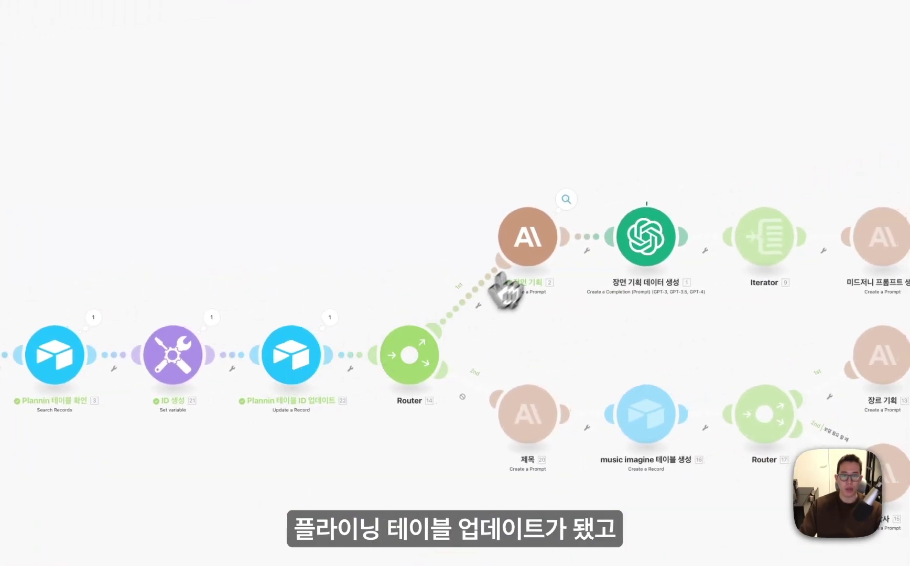
- Examine the Text Response in the 장면 기획 module's execution output
{"action": "left_click", "coordinate": [566, 201]}
{"action": "left_click", "coordinate": [639, 261]}
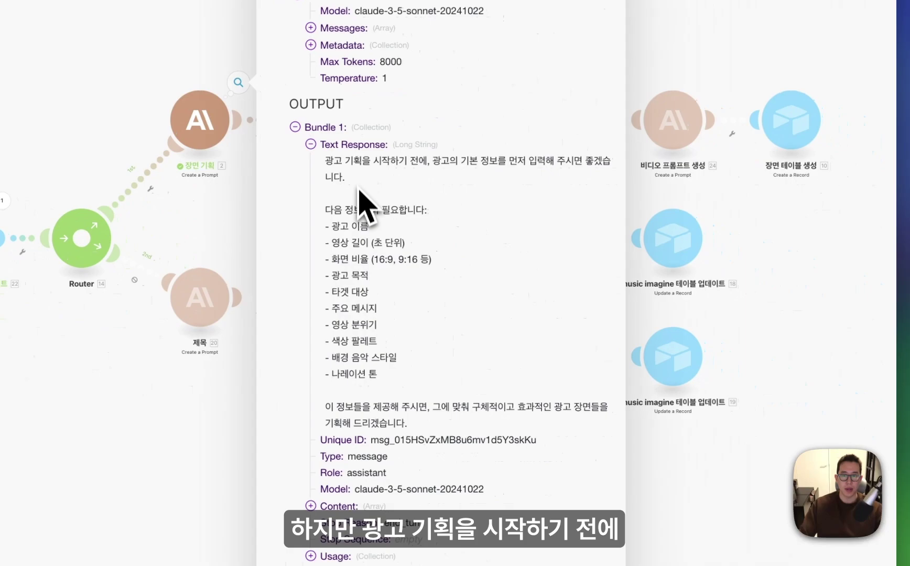
- Read the list of required ad details requested in the 장면 기획 module's Text Response
{"action": "left_click_drag", "start_coordinate": [319, 158], "coordinate": [346, 159]}
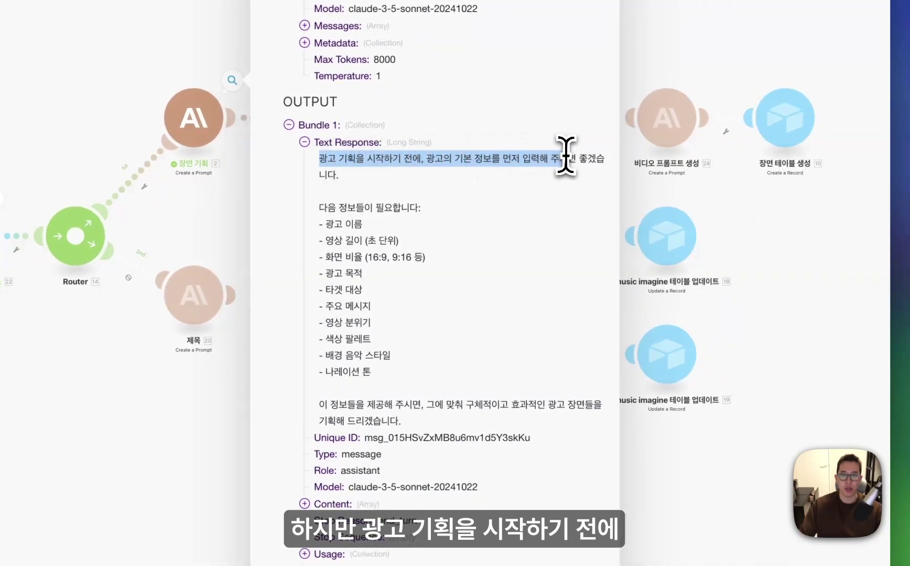
{"action": "left_click_drag", "start_coordinate": [566, 156], "coordinate": [599, 157]}
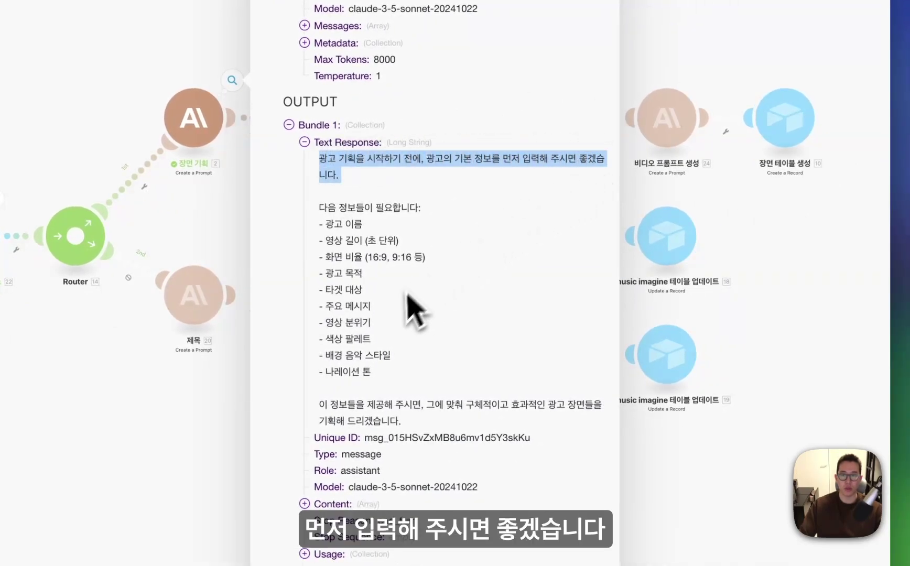
{"action": "left_click_drag", "start_coordinate": [374, 372], "coordinate": [313, 220]}
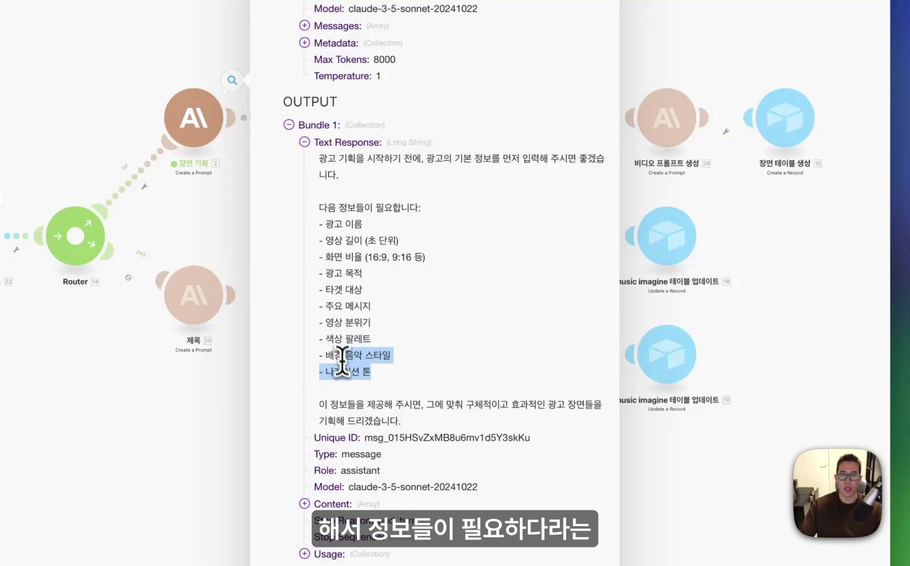
{"action": "left_click", "coordinate": [374, 392]}
{"action": "left_click_drag", "start_coordinate": [407, 426], "coordinate": [317, 202]}
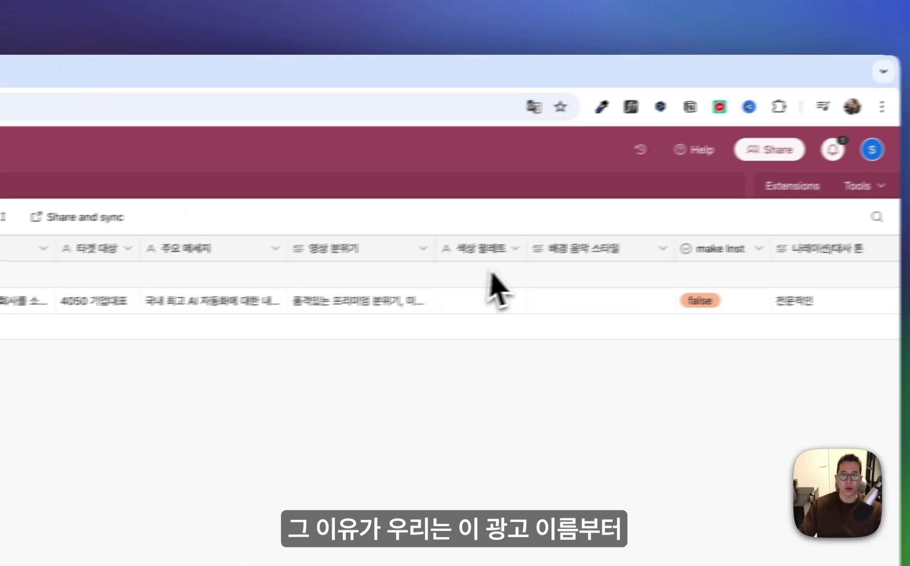
- Check the first Planning record's fields in Airtable, return to Make and stop the running scenario
{"action": "left_click", "coordinate": [596, 277]}
{"action": "scroll", "coordinate": [682, 307], "scroll_direction": "right", "scroll_amount": 5}
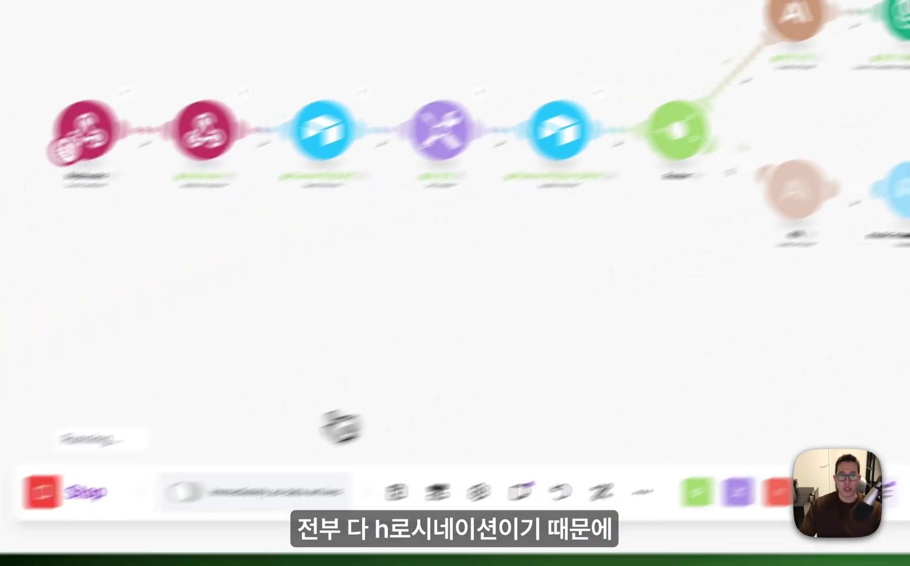
{"action": "left_click", "coordinate": [87, 493]}
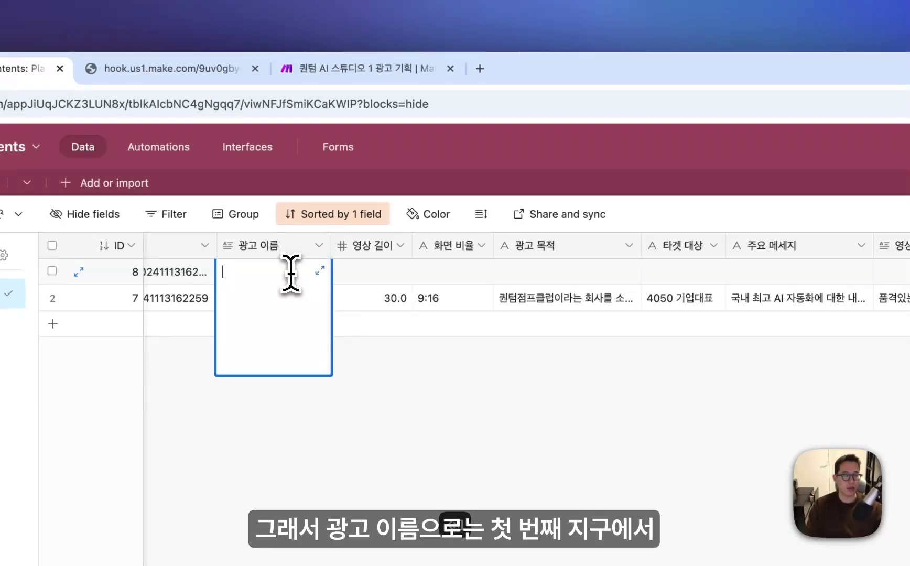
- Fill the first Planning record with 광고 이름 "지구에서 가장 맛있는 프리미엄 사과", 영상 길이 30 and 화면 비율 9:16
{"action": "type", "text": "지구"}
{"action": "type", "text": "에서 가자"}
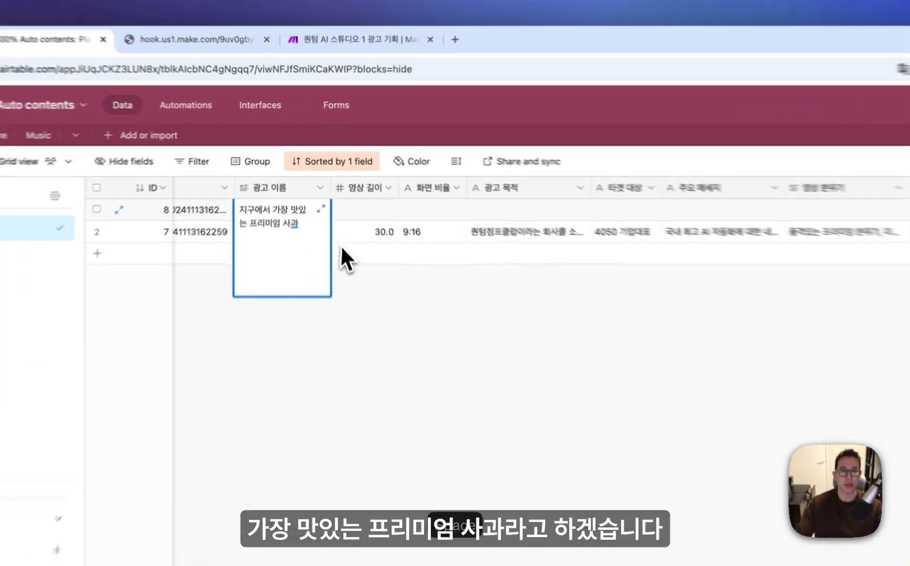
{"action": "left_click", "coordinate": [357, 213]}
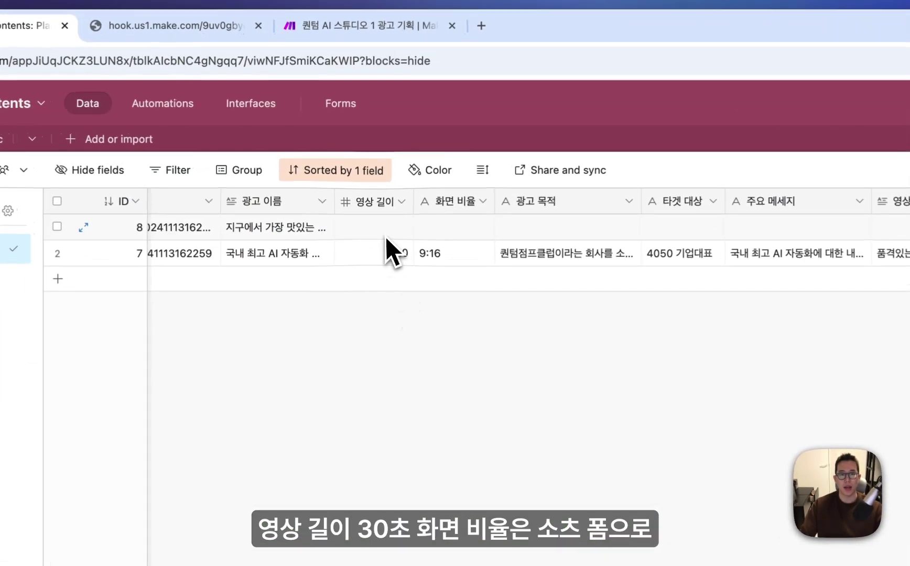
{"action": "left_click", "coordinate": [346, 172]}
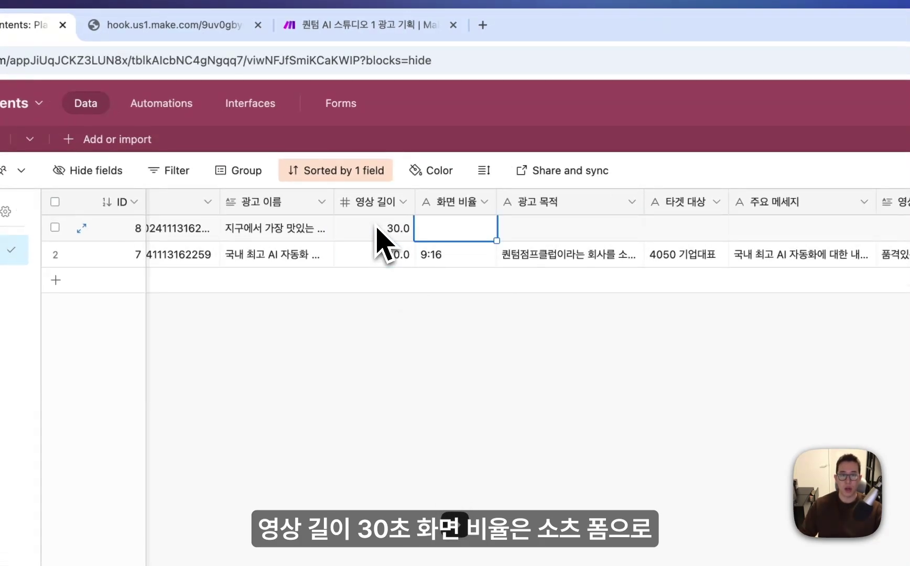
{"action": "type", "text": "9:16"}
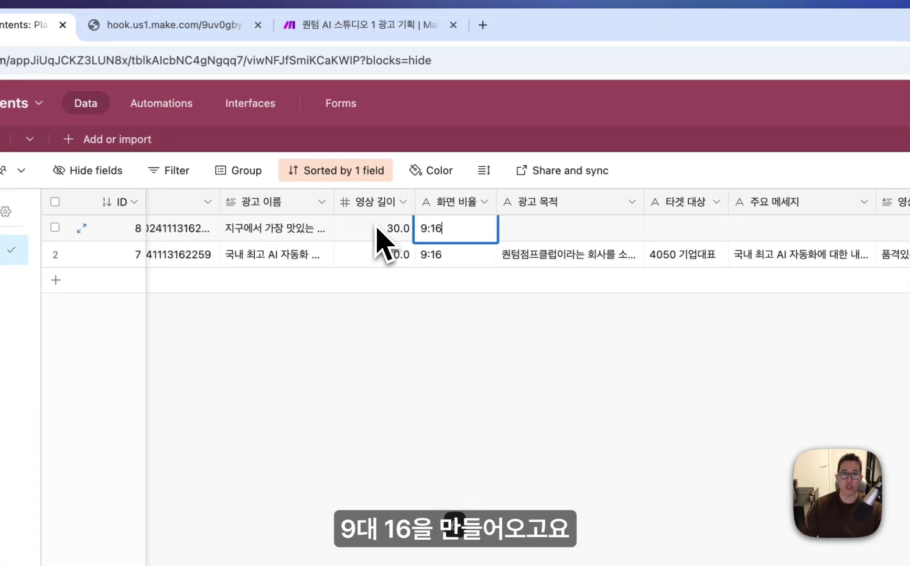
- Enter "황금사과의 판매량을 늘리기 위한 전환 광고" as the first record's 광고 목적 and "4050 강남3구에 거주중인 학부모" as its 타겟 대상
{"action": "left_click", "coordinate": [585, 235]}
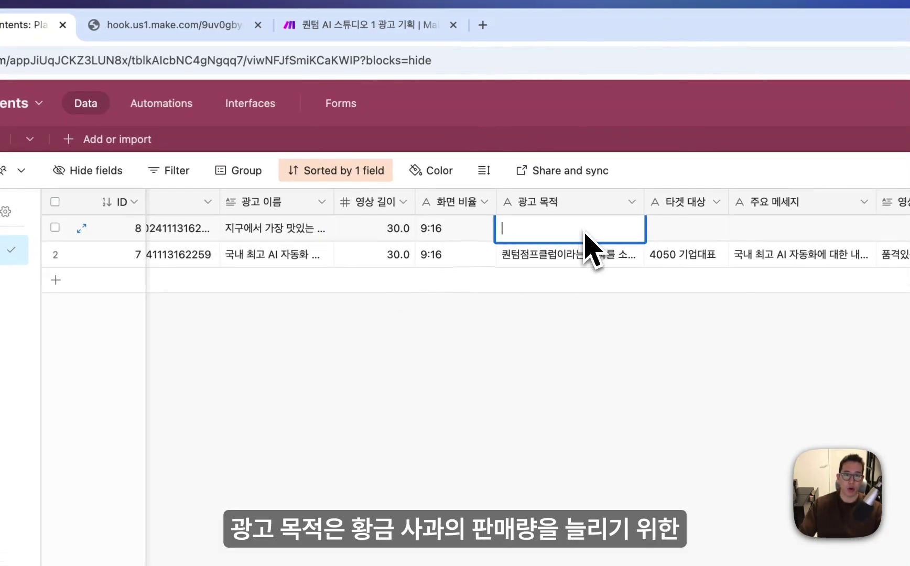
{"action": "type", "text": "황금사과"}
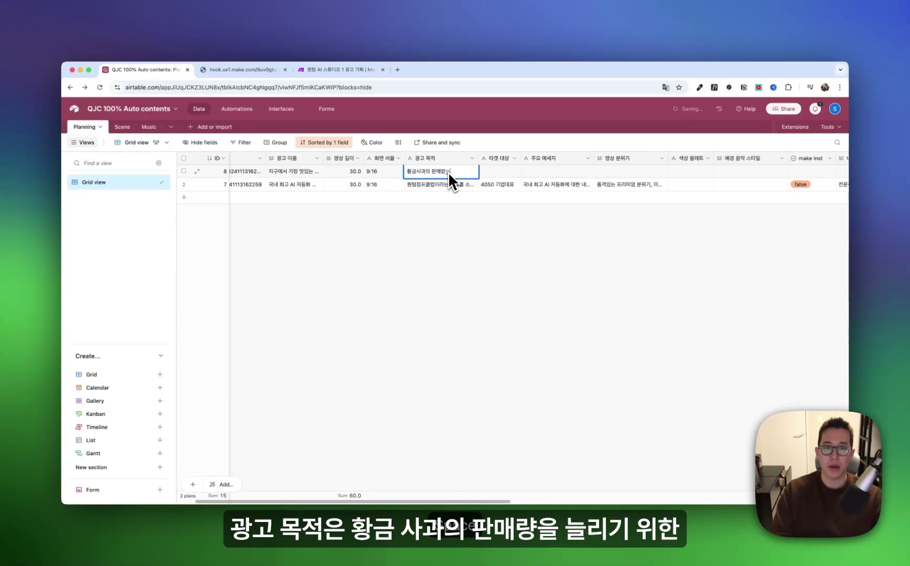
{"action": "type", "text": "의 판매량을 늘리기 위한 전환 고"}
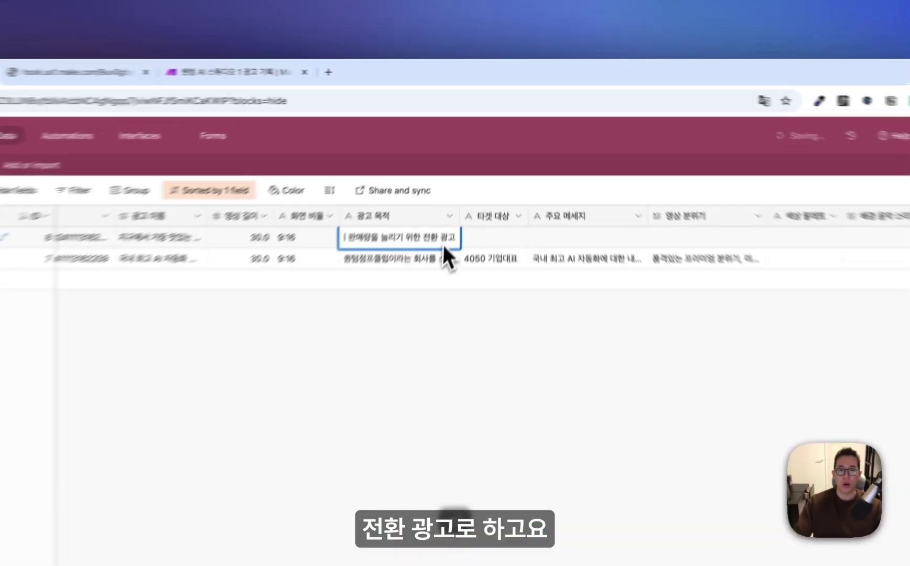
{"action": "left_click", "coordinate": [493, 172]}
{"action": "left_click", "coordinate": [483, 280]}
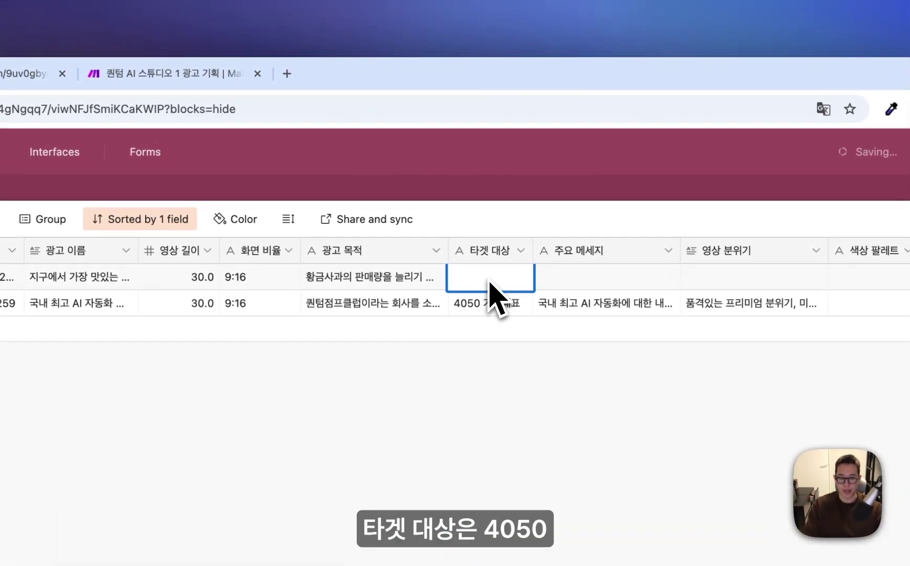
{"action": "type", "text": "4050 ㄱ"}
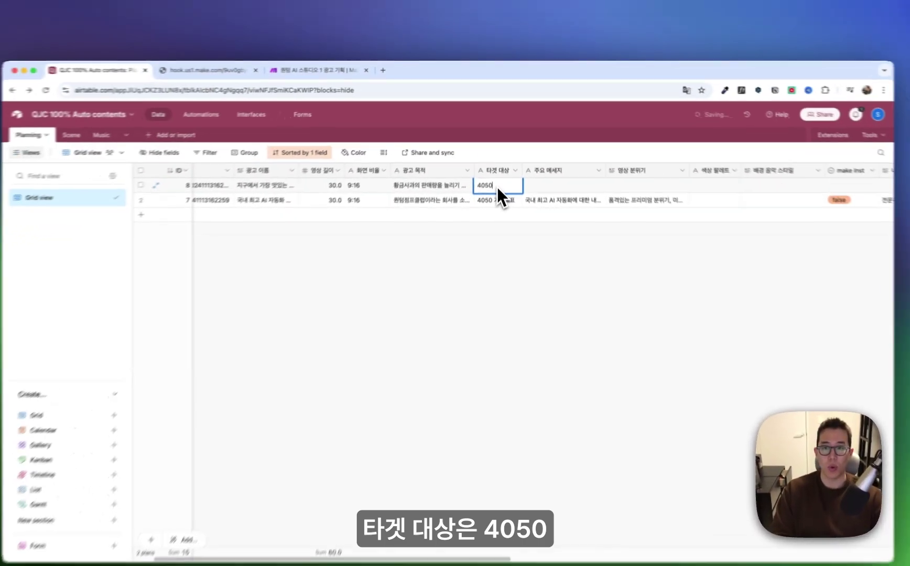
{"action": "type", "text": "강남"}
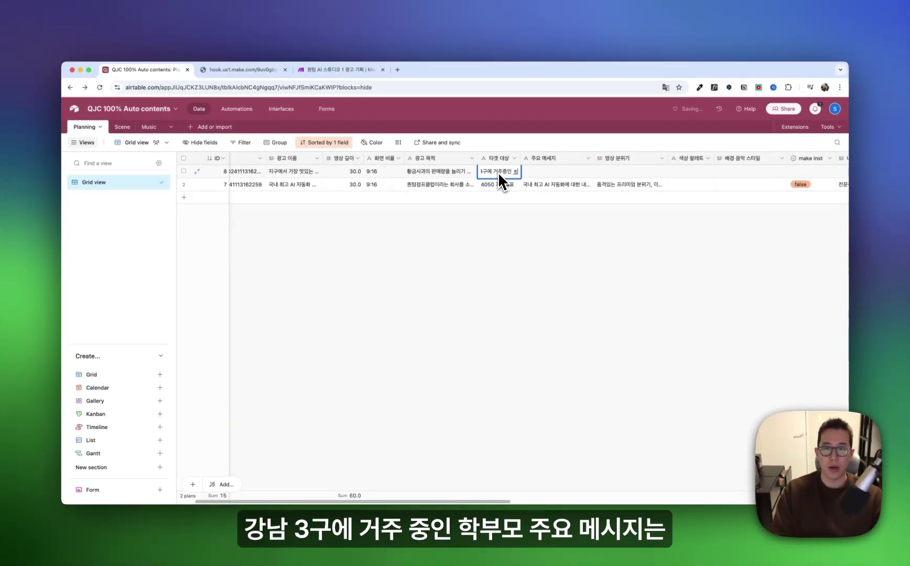
- Enter a 주요 메세지 beginning "세계최고의 맛이지만 각종" and set 영상 분위기 to "고품격, 행복한 가정, 행복해하는 아이들" in the first record
{"action": "double_click", "coordinate": [565, 175]}
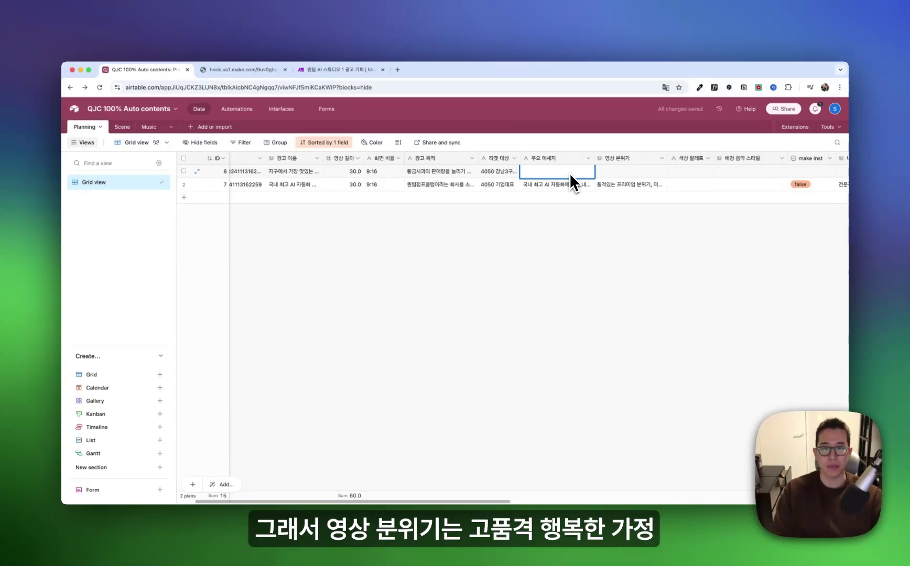
{"action": "double_click", "coordinate": [621, 175]}
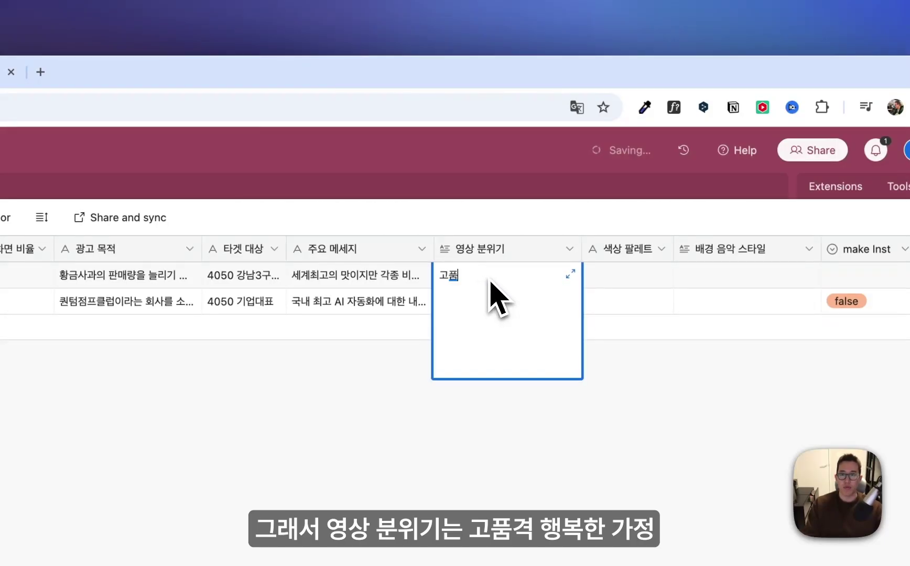
{"action": "type", "text": "고품격"}
{"action": "type", "text": ", 행"}
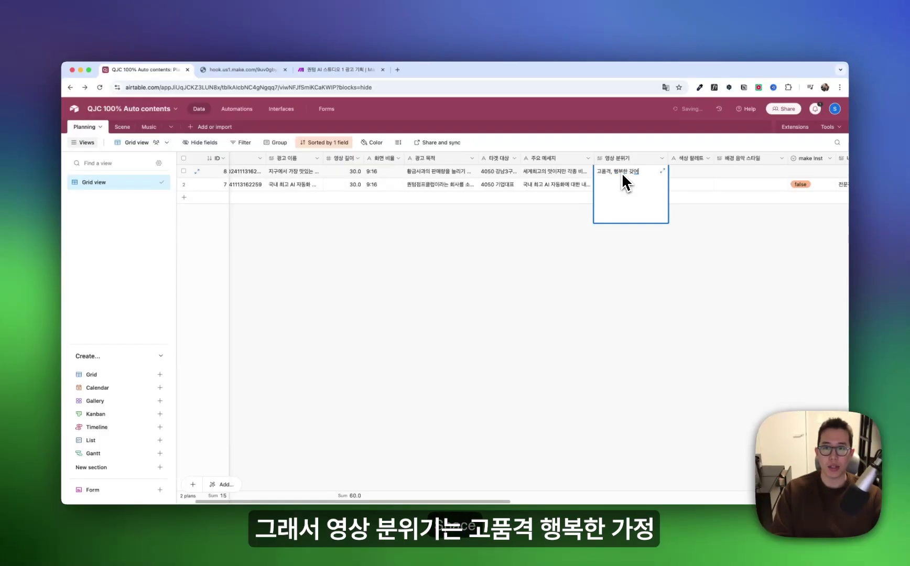
{"action": "type", "text": "복한 가정, 행복해 해"}
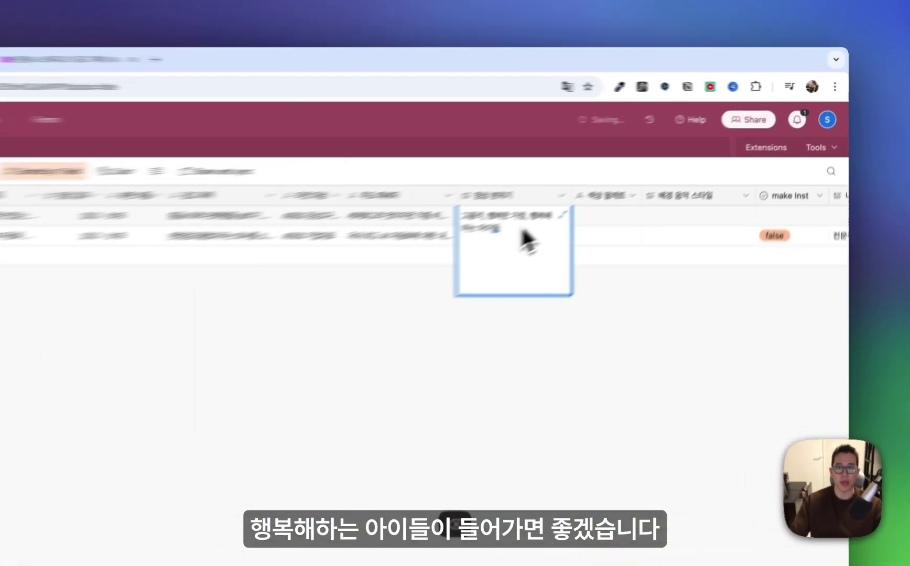
{"action": "left_click", "coordinate": [701, 207]}
{"action": "scroll", "coordinate": [687, 183], "scroll_direction": "right", "scroll_amount": 3}
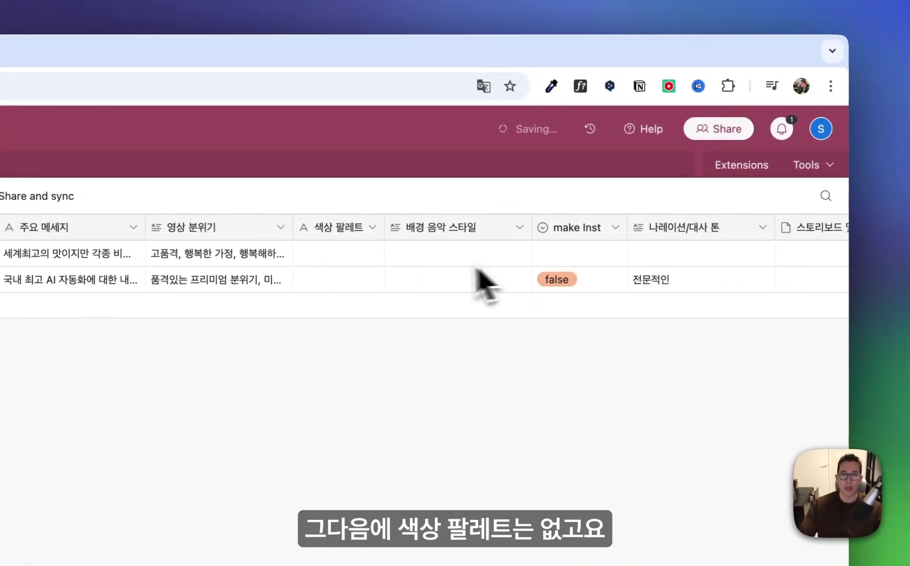
- Set the first record's 색상 팔레트 to "없음" and its 배경 음악 스타일 to "품격있음, 클래식"
{"action": "double_click", "coordinate": [603, 176]}
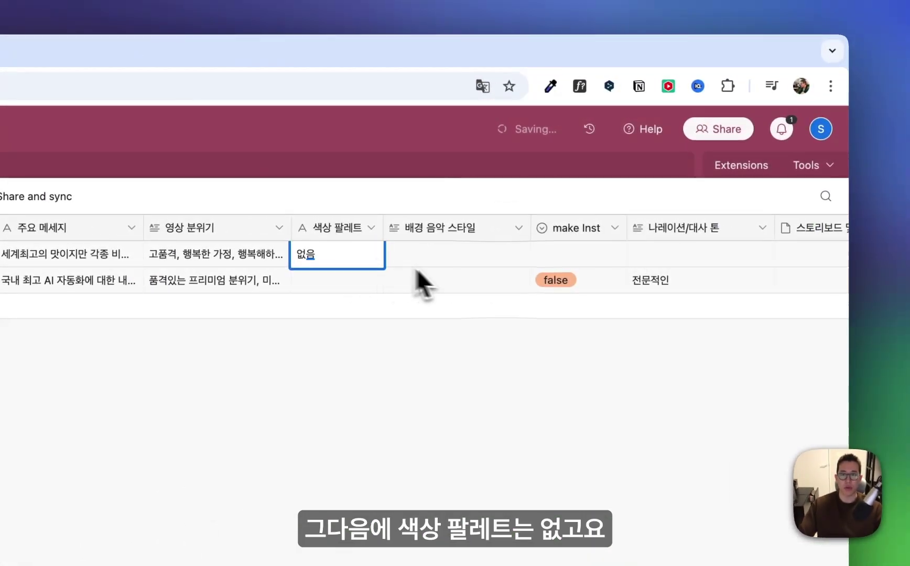
{"action": "double_click", "coordinate": [443, 273]}
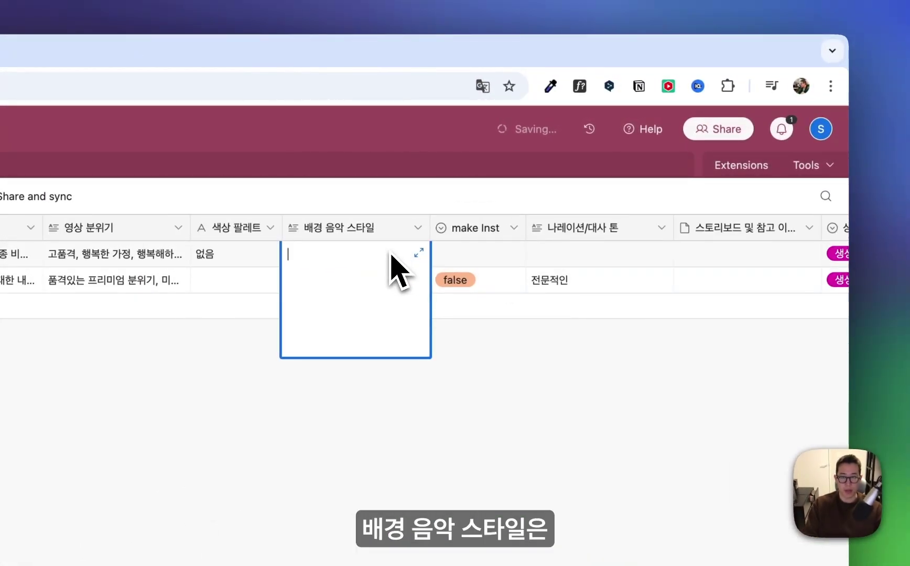
{"action": "type", "text": "품격있느"}
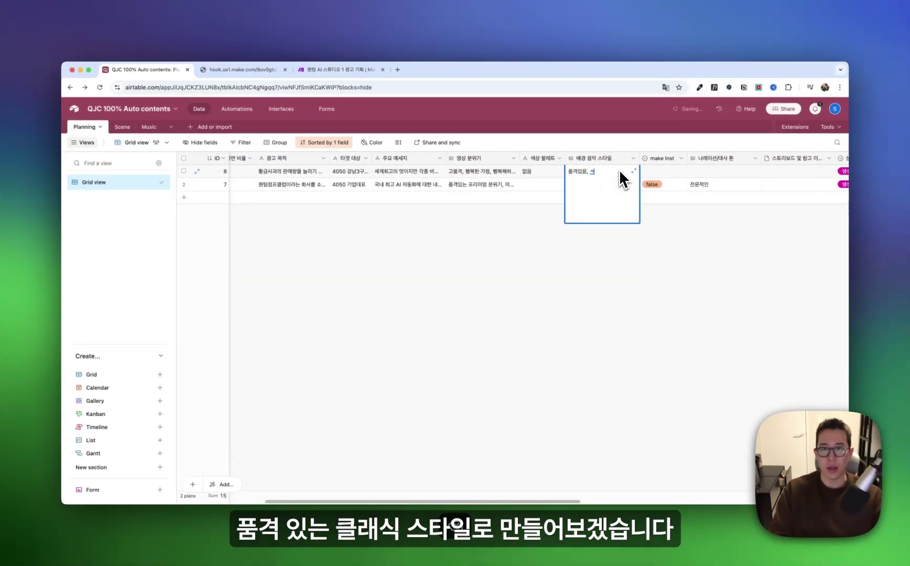
{"action": "left_click", "coordinate": [712, 209]}
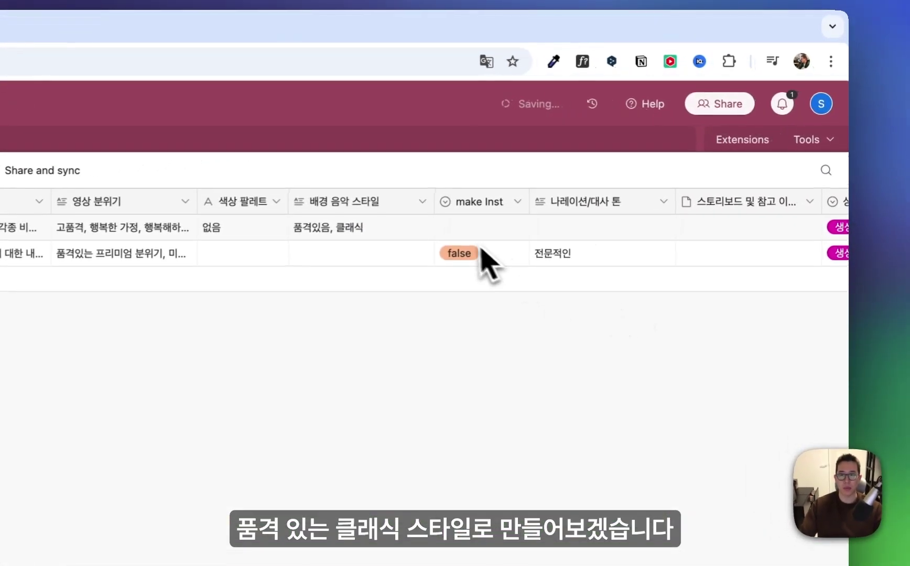
{"action": "scroll", "coordinate": [665, 181], "scroll_direction": "right", "scroll_amount": 2}
- Set the first record's make Inst to false and its 나레이션/대사 톤 to "품격있는"
{"action": "double_click", "coordinate": [588, 172]}
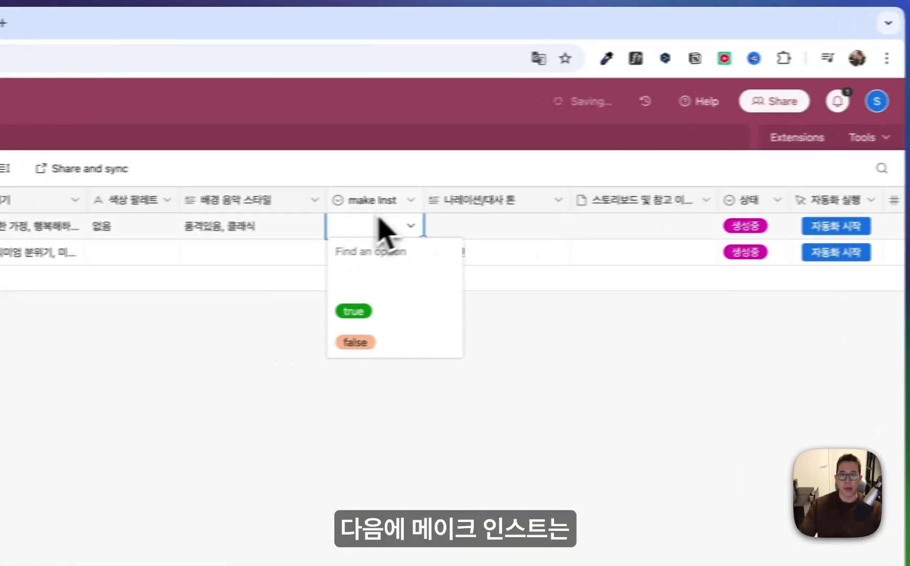
{"action": "left_click", "coordinate": [374, 342]}
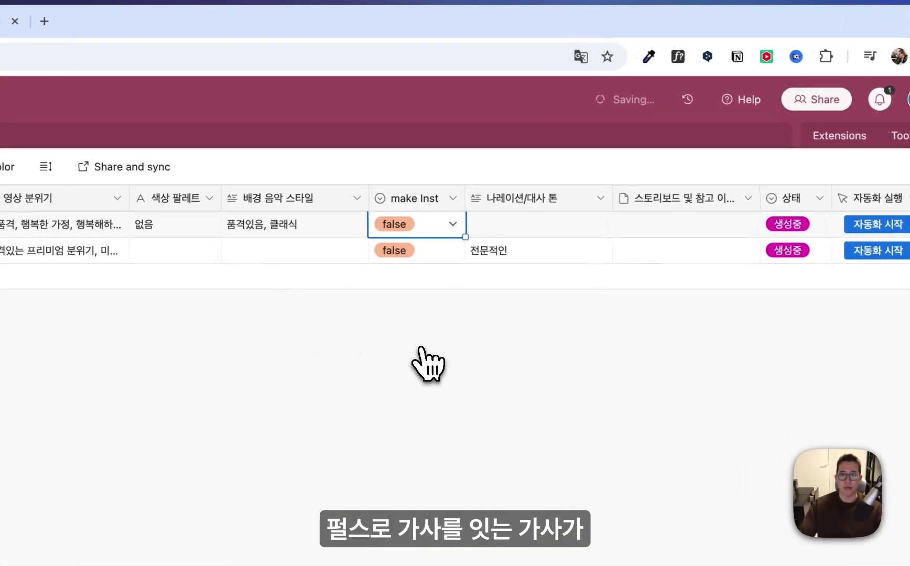
{"action": "left_click", "coordinate": [507, 229]}
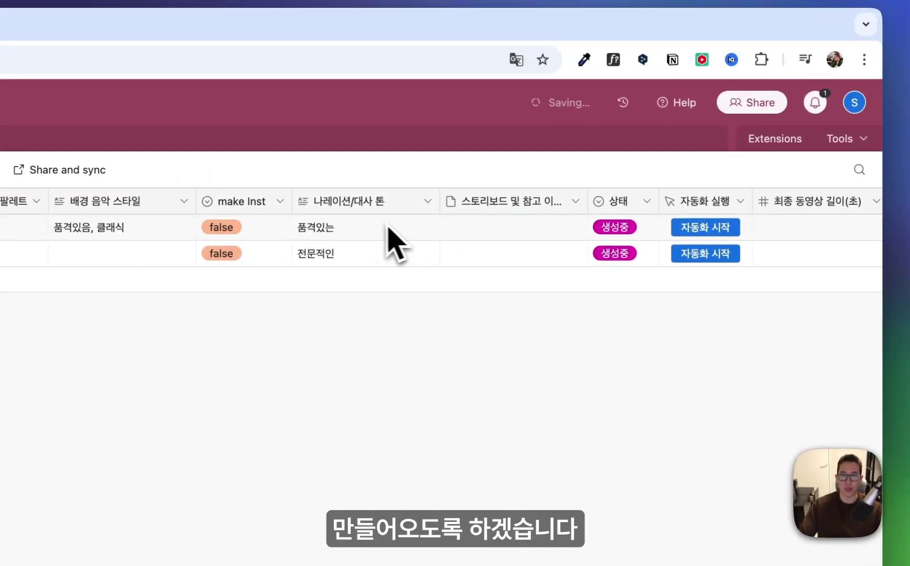
- Change the completed first record's 상태 to 요청 and start its automation with 자동화 시작
{"action": "scroll", "coordinate": [409, 240], "scroll_direction": "right", "scroll_amount": 4}
{"action": "left_click", "coordinate": [519, 231]}
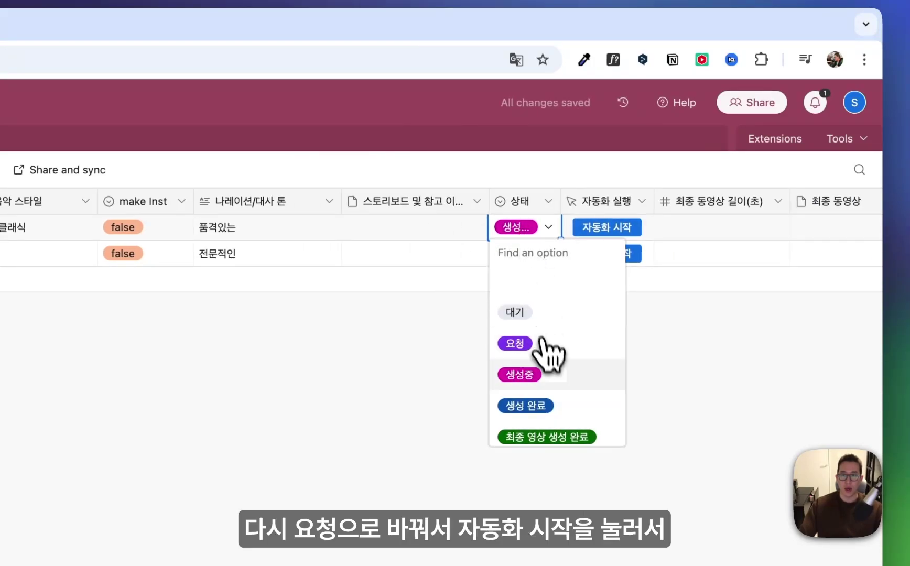
{"action": "left_click", "coordinate": [541, 341]}
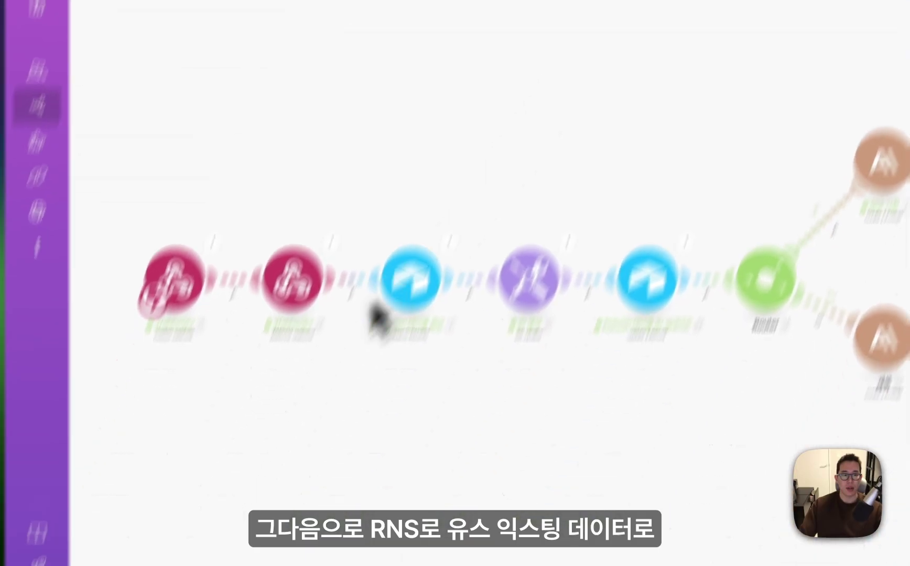
- Switch to Make and run the scenario once using the existing webhook data
{"action": "left_click", "coordinate": [215, 456]}
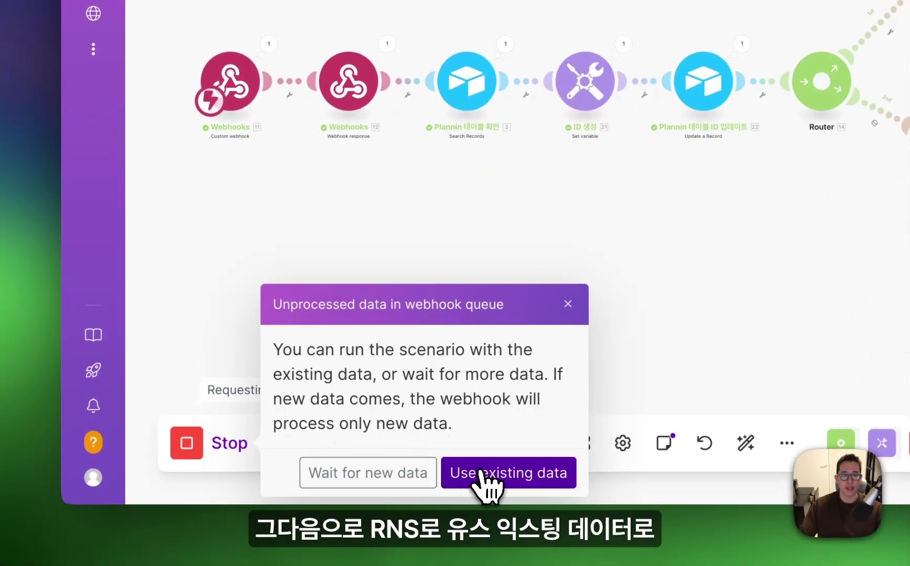
{"action": "left_click", "coordinate": [493, 474]}
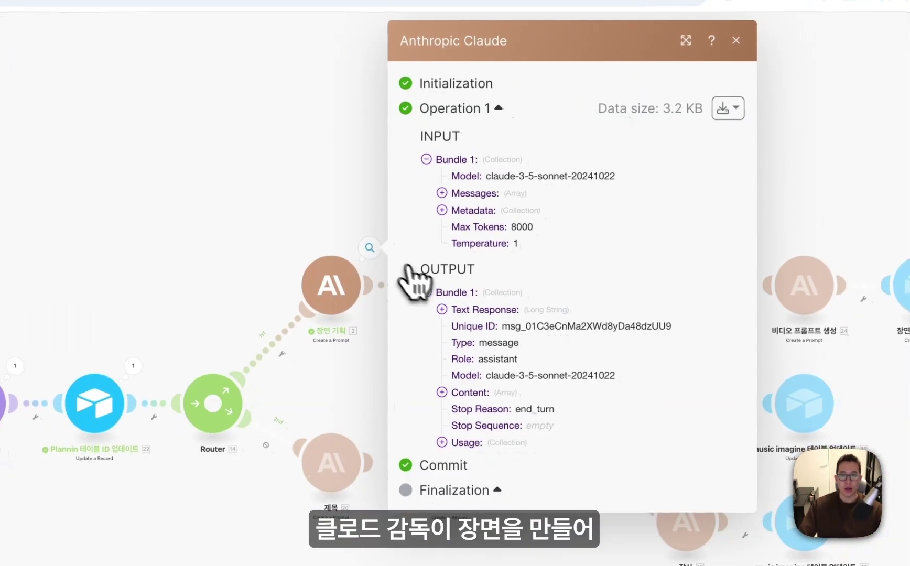
- Expand the new Text Response in the 장면 기획 module's output and read through the generated scenes
{"action": "left_click", "coordinate": [443, 309]}
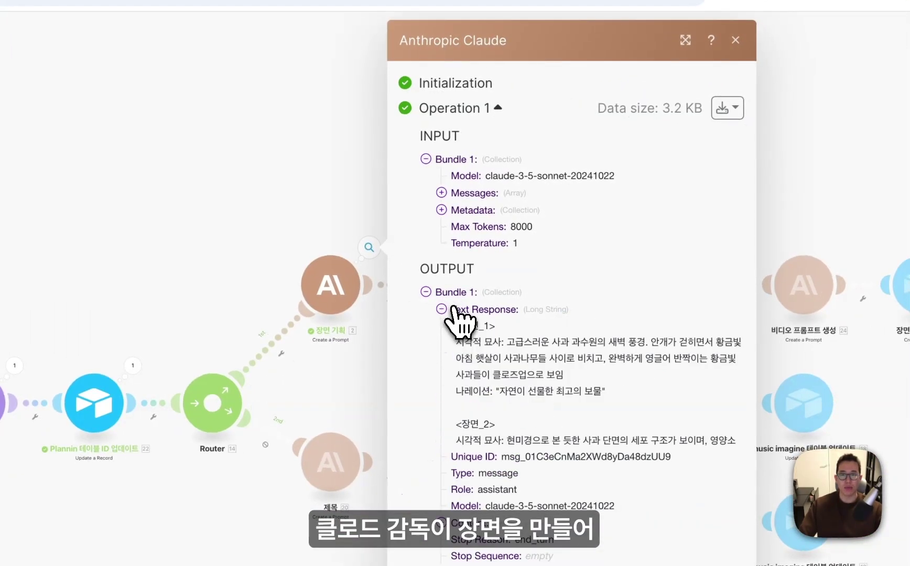
{"action": "scroll", "coordinate": [475, 341], "scroll_direction": "down", "scroll_amount": 5}
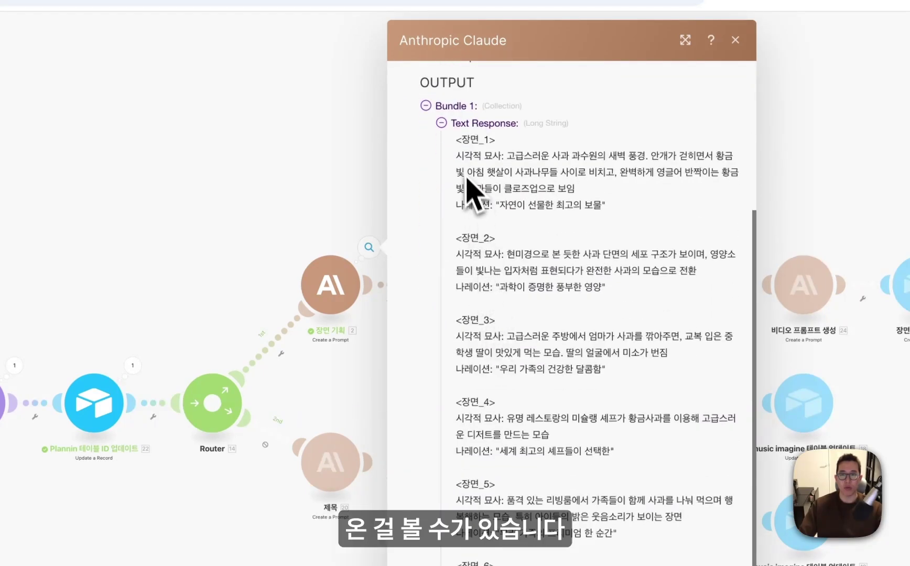
{"action": "left_click_drag", "start_coordinate": [458, 140], "coordinate": [518, 371]}
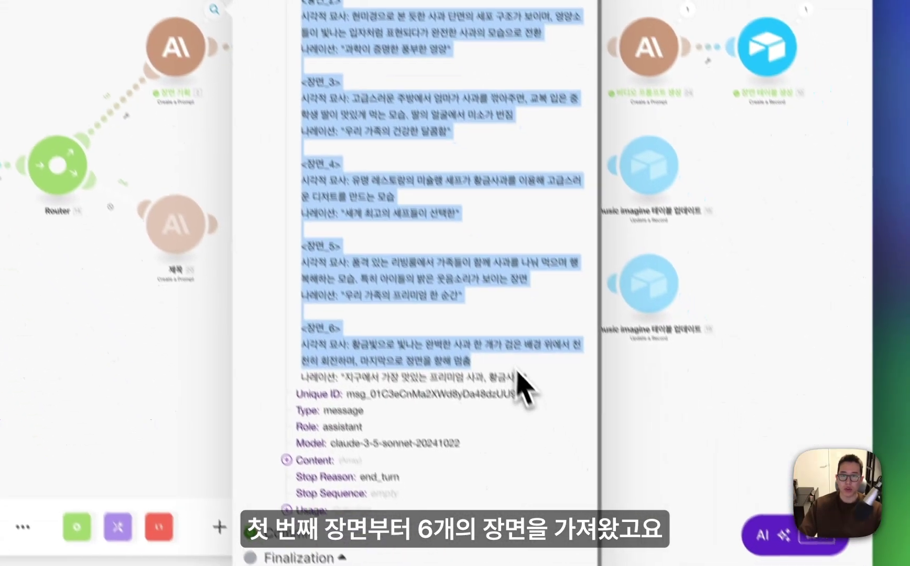
- Review the visual descriptions and narration lines of 장면_1 and 장면_6 in the 장면 기획 module's output
{"action": "left_click", "coordinate": [491, 338]}
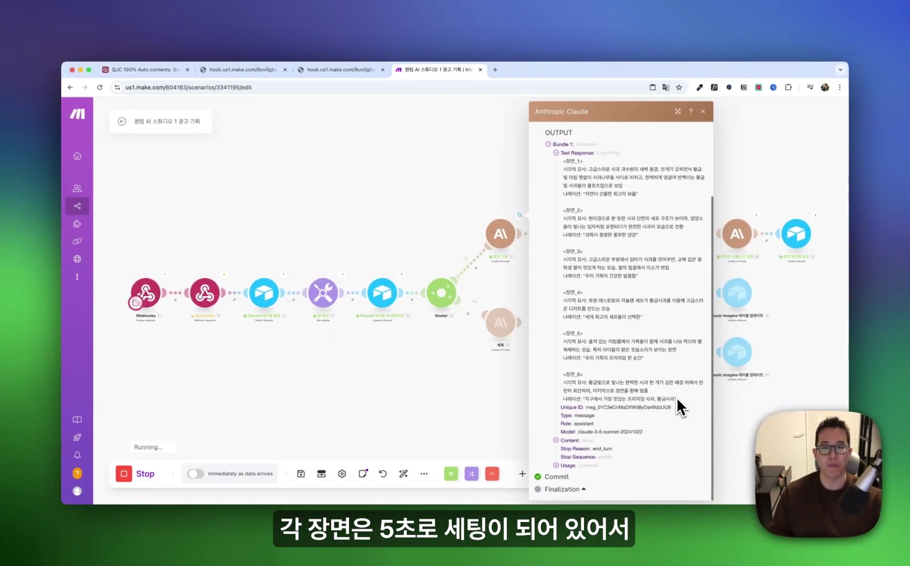
{"action": "left_click_drag", "start_coordinate": [589, 168], "coordinate": [619, 169]}
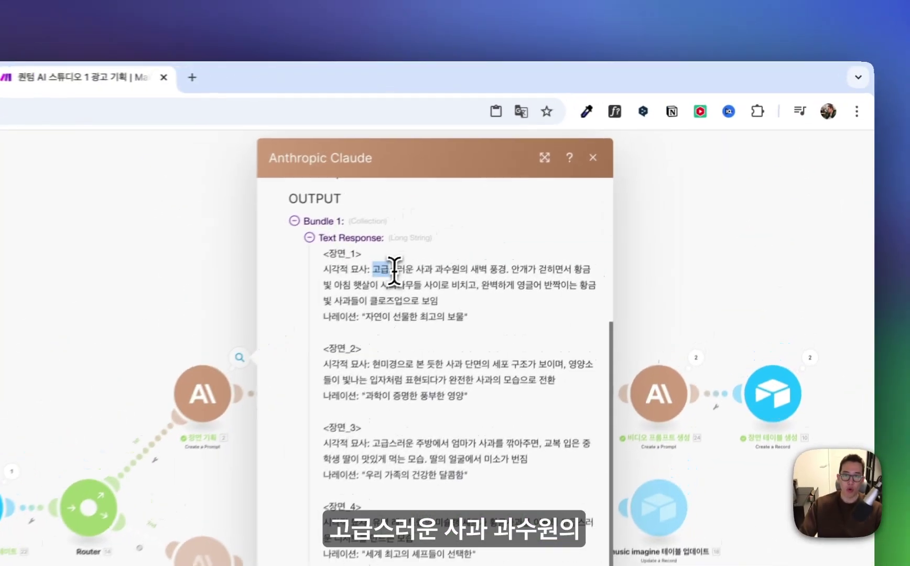
{"action": "left_click_drag", "start_coordinate": [419, 278], "coordinate": [462, 280]}
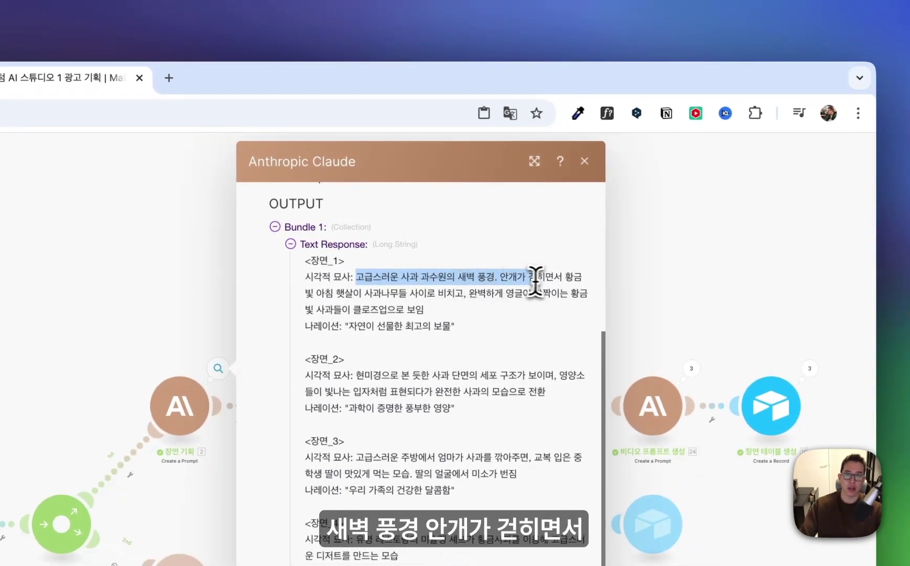
{"action": "left_click_drag", "start_coordinate": [535, 276], "coordinate": [481, 293]}
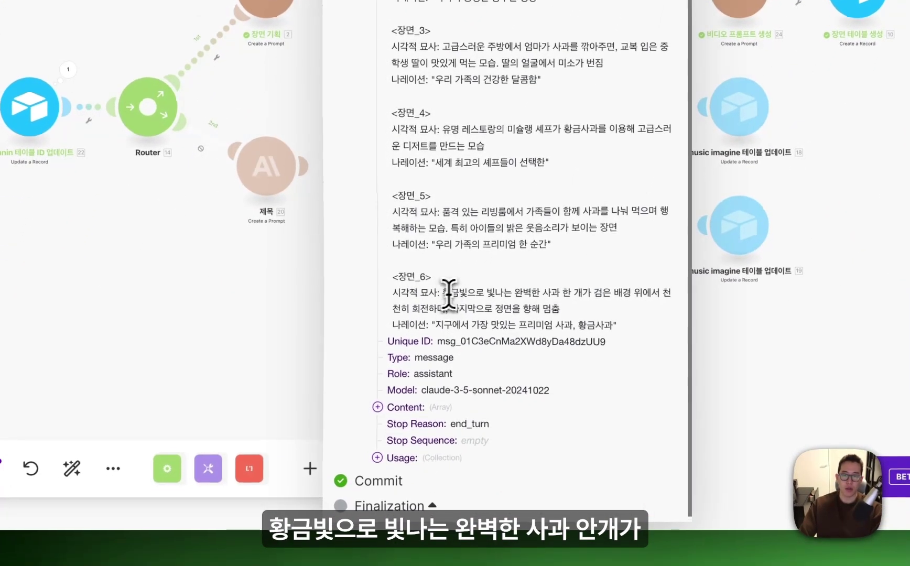
{"action": "left_click_drag", "start_coordinate": [449, 291], "coordinate": [572, 303]}
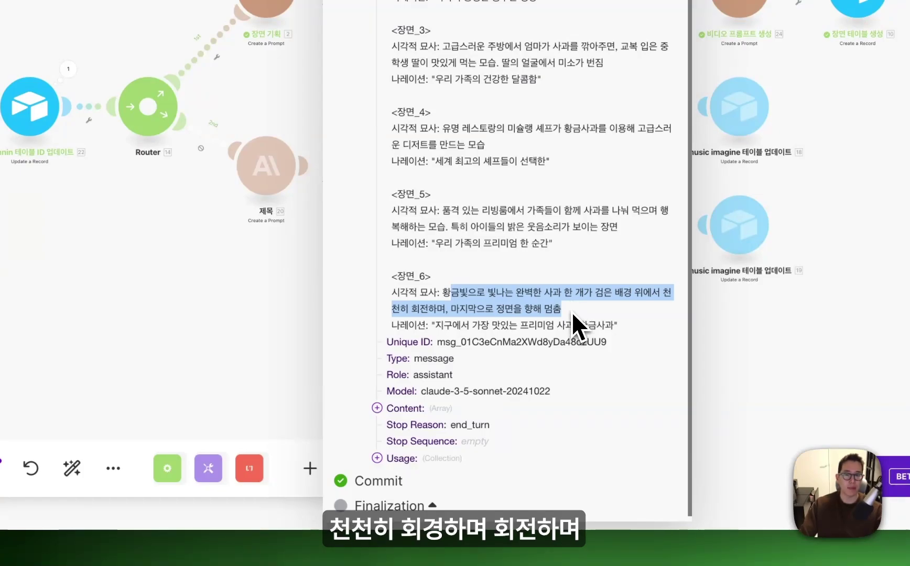
{"action": "scroll", "coordinate": [572, 312], "scroll_direction": "down", "scroll_amount": 1}
{"action": "left_click", "coordinate": [564, 314]}
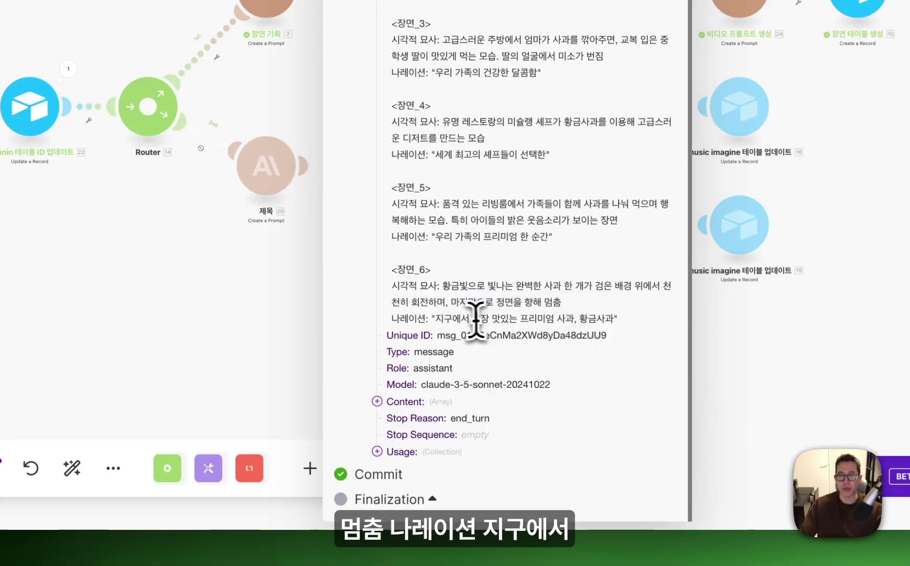
{"action": "left_click_drag", "start_coordinate": [443, 319], "coordinate": [575, 319]}
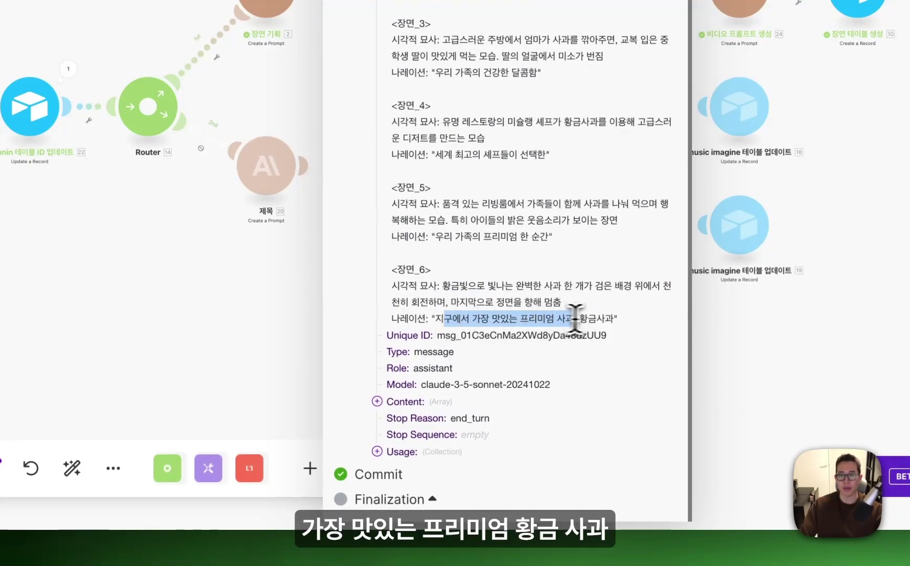
{"action": "left_click", "coordinate": [622, 323]}
{"action": "scroll", "coordinate": [422, 295], "scroll_direction": "up", "scroll_amount": 1}
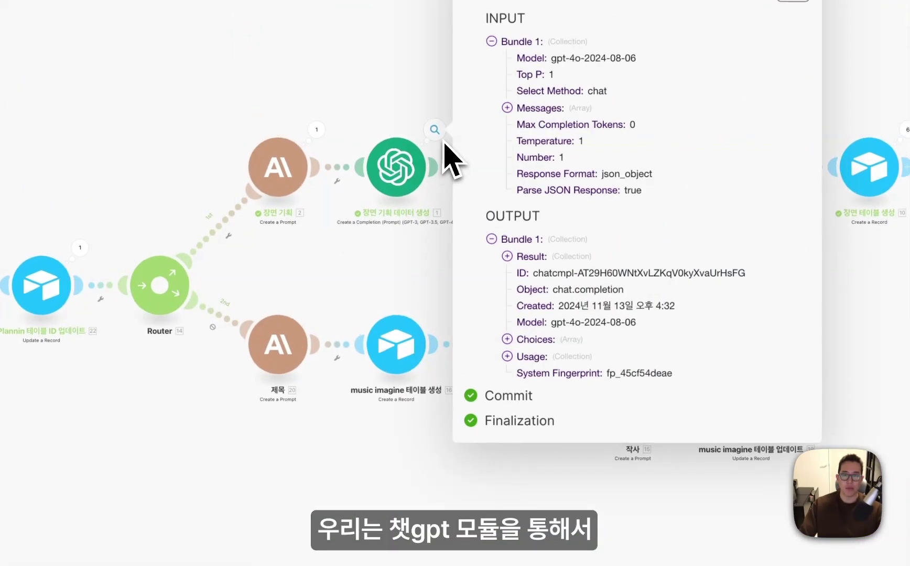
- Expand Result, bundles and collection 6 down to its data in the 장면 기획 데이터 생성 output and examine 시각적_묘사 and 나레이션
{"action": "left_click", "coordinate": [535, 258]}
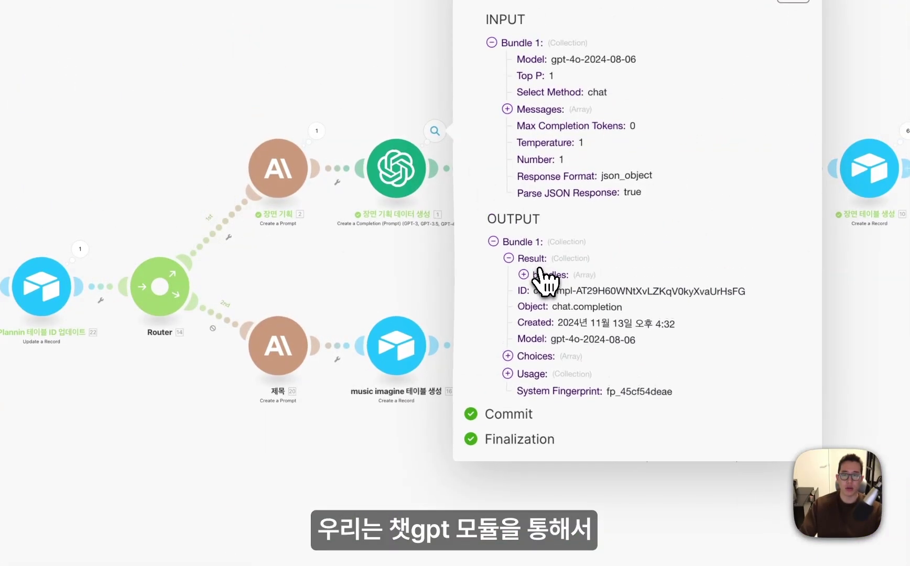
{"action": "left_click", "coordinate": [545, 275]}
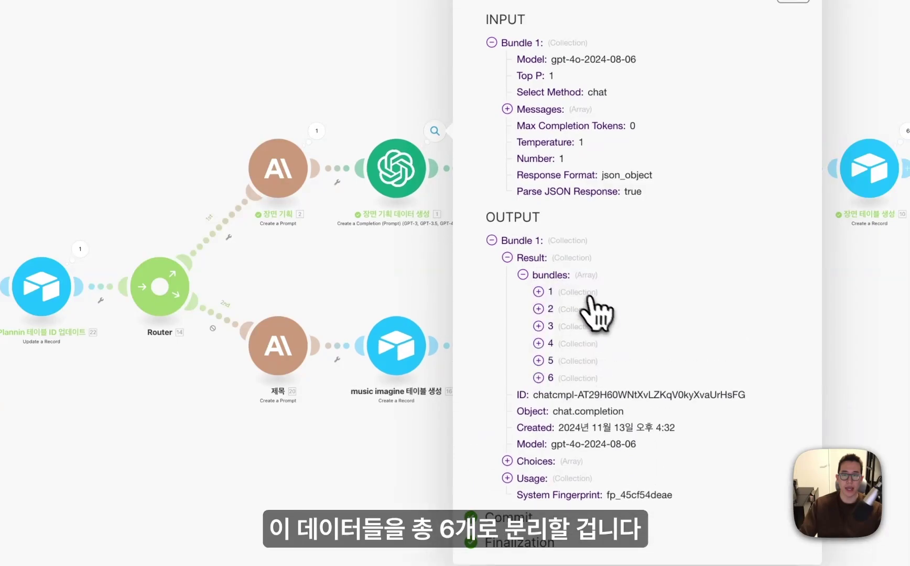
{"action": "left_click", "coordinate": [572, 378]}
{"action": "left_click", "coordinate": [608, 413]}
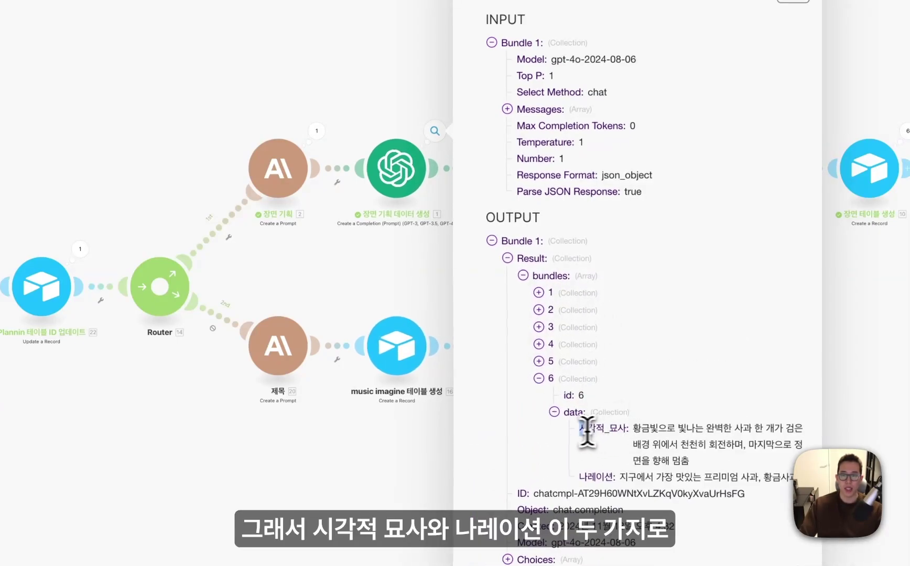
{"action": "left_click_drag", "start_coordinate": [582, 428], "coordinate": [626, 423]}
{"action": "scroll", "coordinate": [611, 409], "scroll_direction": "down", "scroll_amount": 3}
{"action": "left_click_drag", "start_coordinate": [580, 394], "coordinate": [612, 393]}
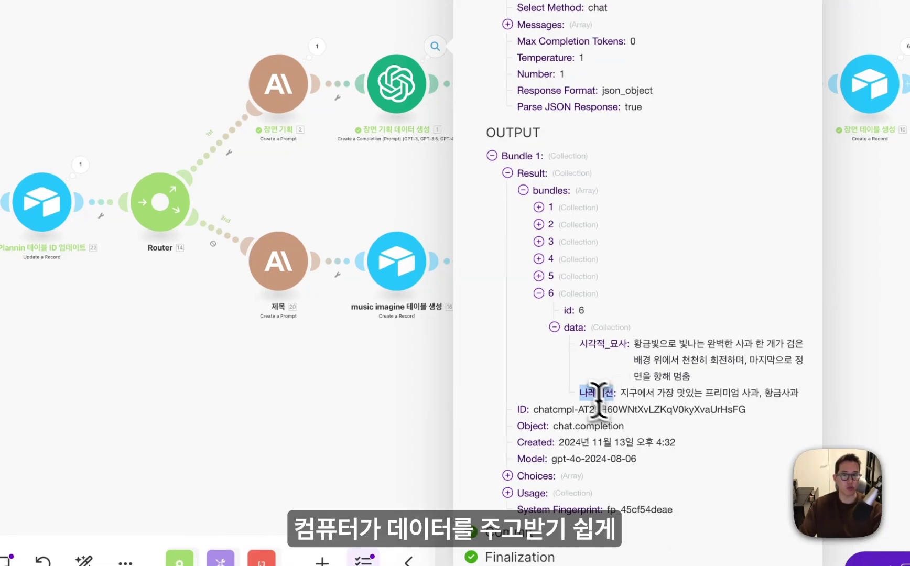
{"action": "left_click", "coordinate": [406, 182]}
{"action": "left_click_drag", "start_coordinate": [533, 164], "coordinate": [307, 159]}
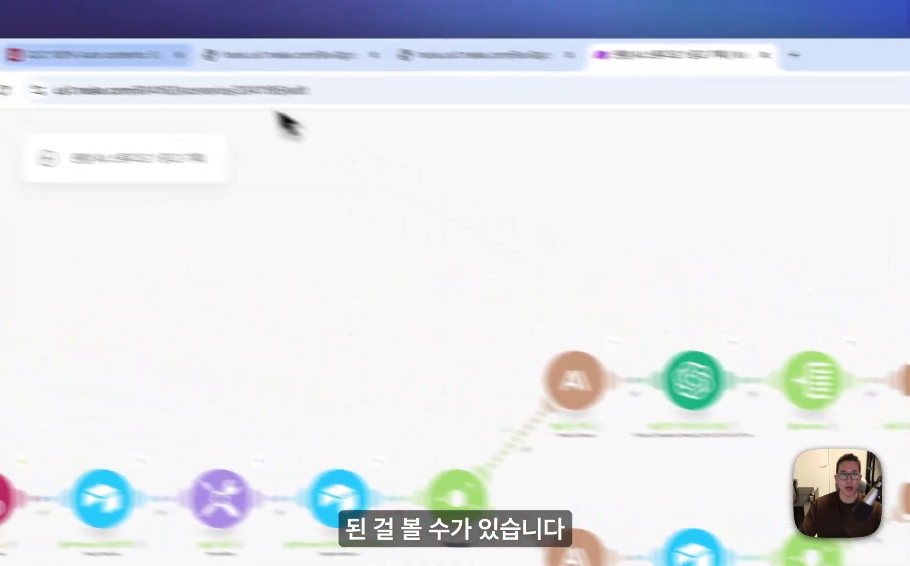
- Switch to the Airtable base's Scene table and check the 장면 설명 entries of the newly generated scene records
{"action": "left_click", "coordinate": [209, 73]}
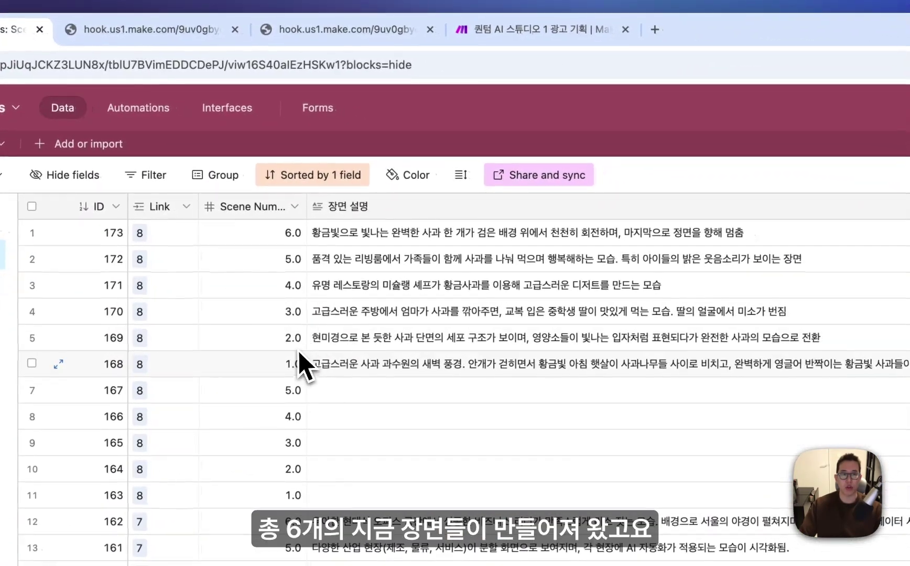
{"action": "left_click", "coordinate": [527, 405]}
{"action": "left_click", "coordinate": [539, 236]}
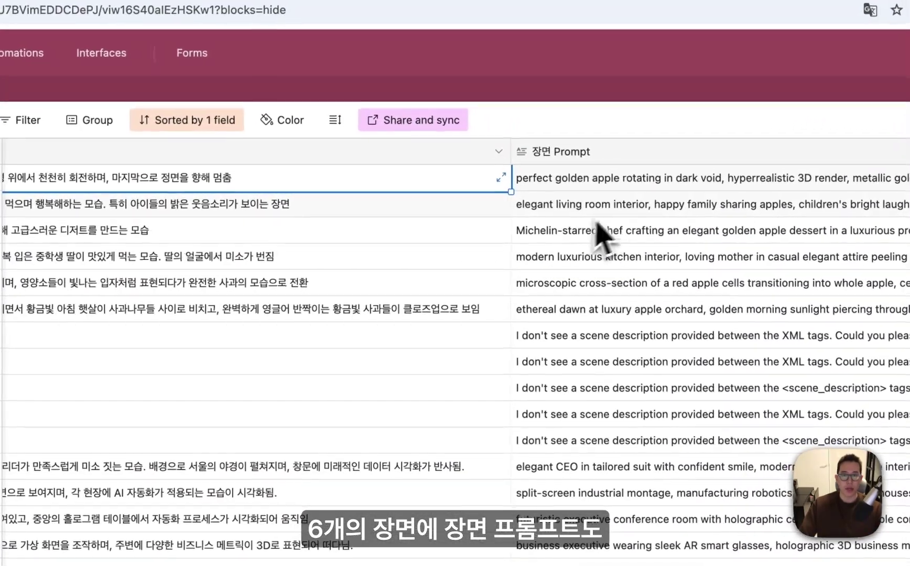
{"action": "scroll", "coordinate": [598, 230], "scroll_direction": "right", "scroll_amount": 10}
- Open the 장면 Prompt of scene record 168 and read its photographic style and lens details
{"action": "double_click", "coordinate": [350, 308]}
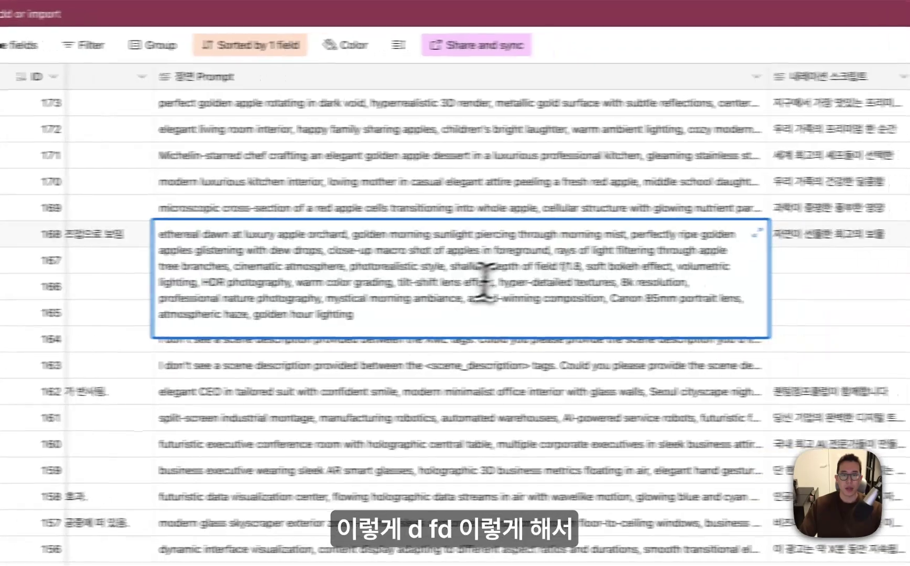
{"action": "double_click", "coordinate": [401, 340]}
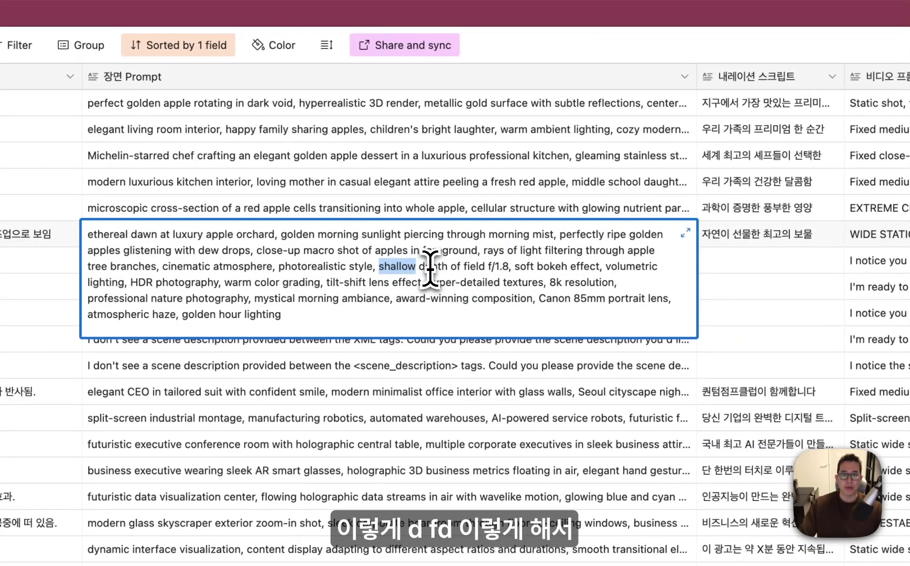
{"action": "left_click", "coordinate": [536, 271]}
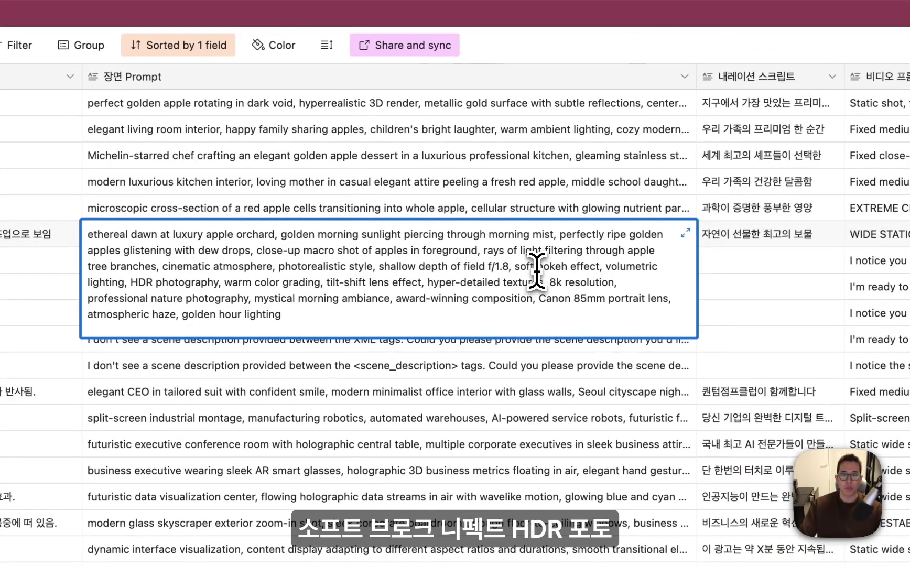
{"action": "left_click_drag", "start_coordinate": [606, 271], "coordinate": [642, 270]}
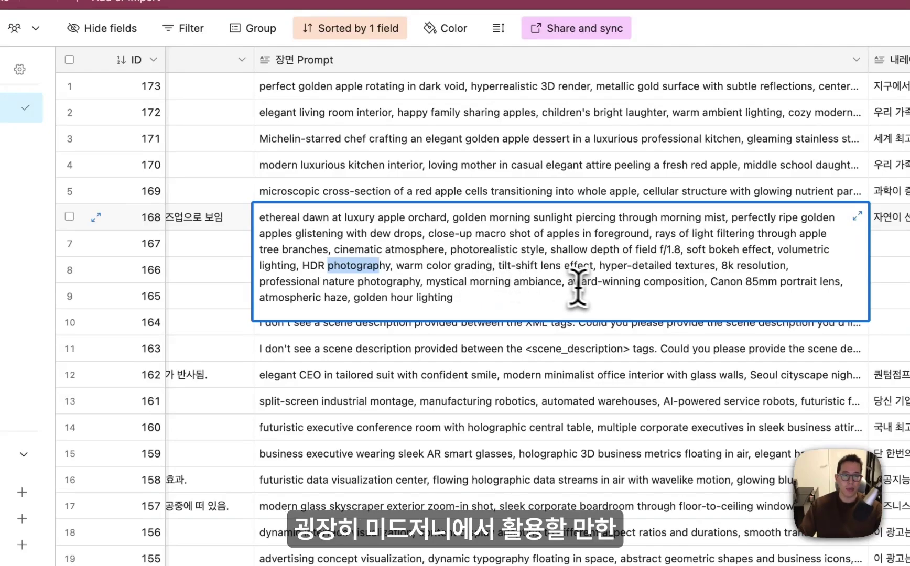
{"action": "left_click", "coordinate": [605, 297]}
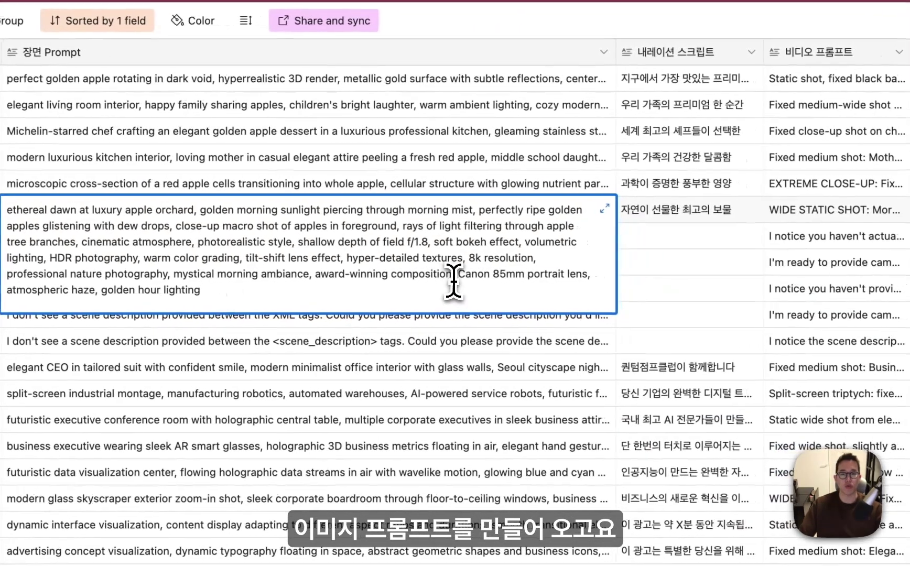
{"action": "left_click_drag", "start_coordinate": [711, 282], "coordinate": [754, 286]}
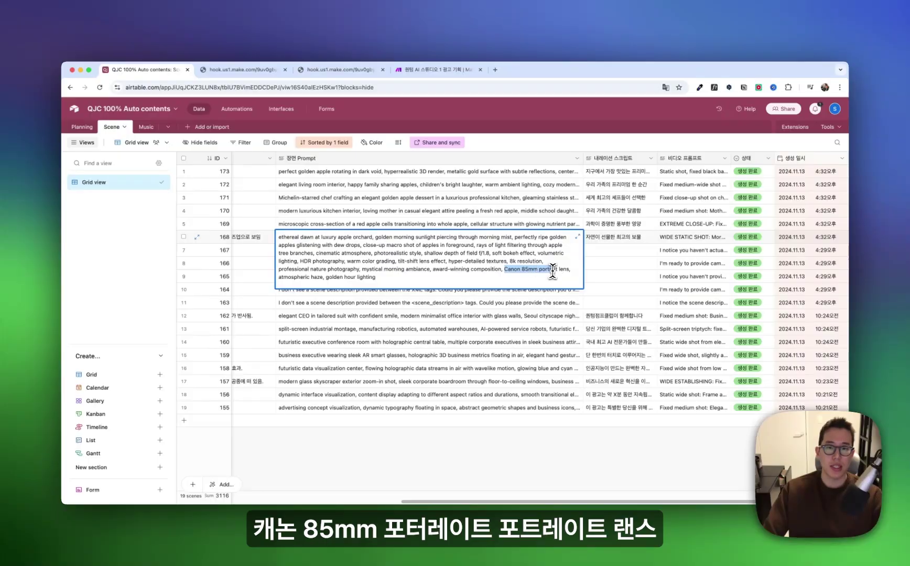
{"action": "left_click_drag", "start_coordinate": [553, 270], "coordinate": [570, 270]}
{"action": "left_click", "coordinate": [501, 270]}
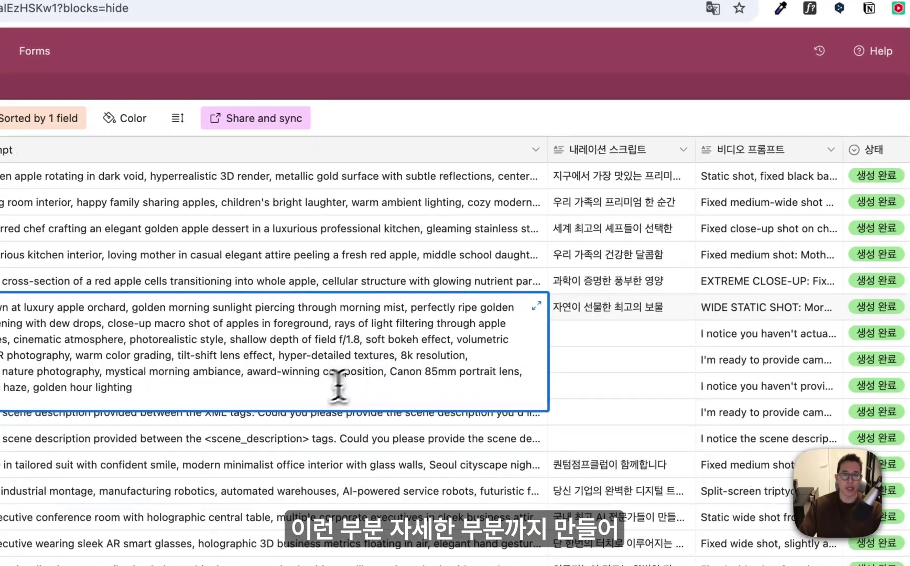
- Read through the 내레이션 스크립트 entries of the new scenes, from record 168 up to record 173
{"action": "left_click", "coordinate": [604, 315]}
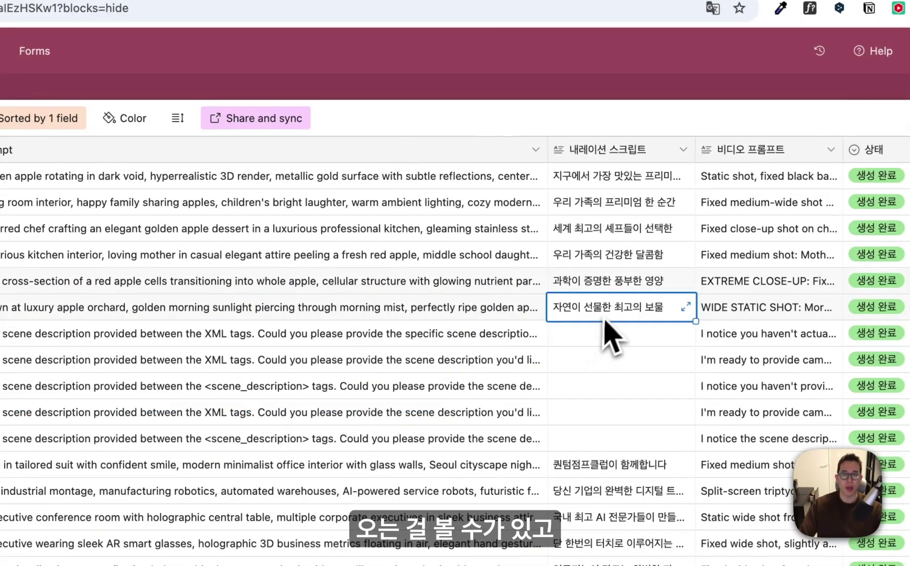
{"action": "scroll", "coordinate": [620, 288], "scroll_direction": "right", "scroll_amount": 3}
{"action": "left_click", "coordinate": [534, 309]}
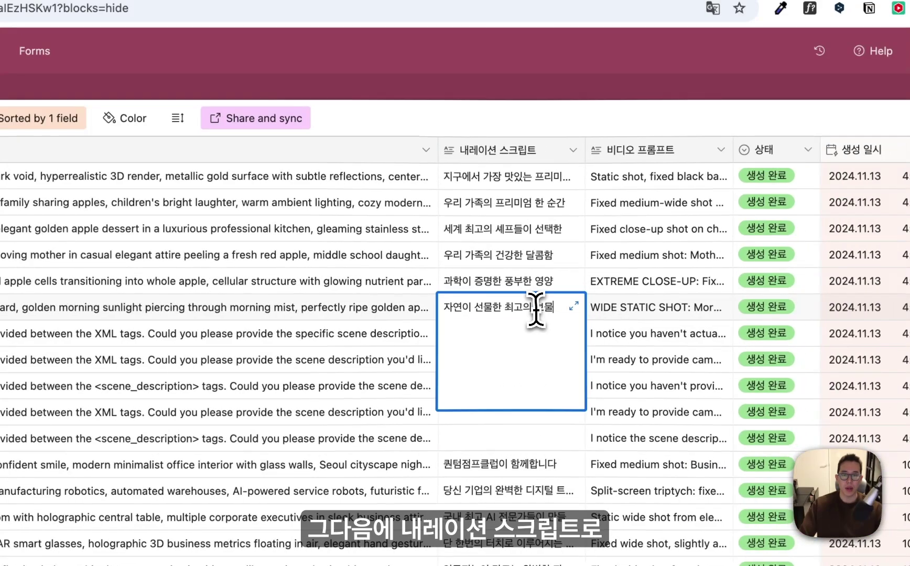
{"action": "left_click", "coordinate": [544, 287]}
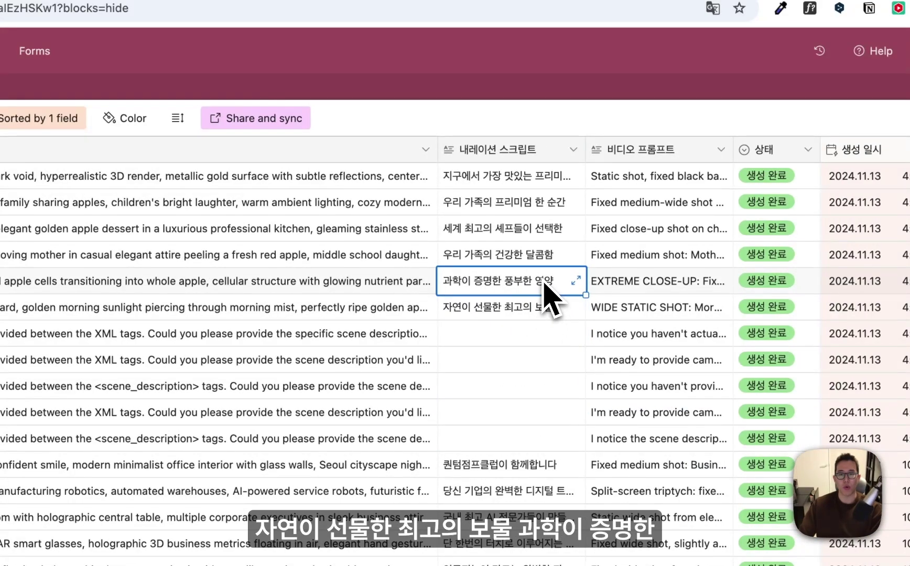
{"action": "left_click", "coordinate": [541, 257]}
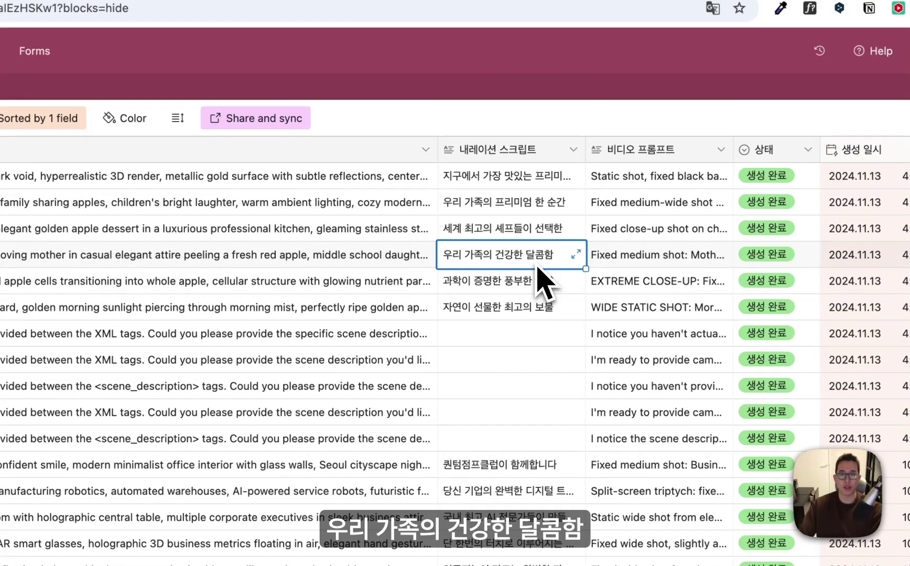
{"action": "left_click", "coordinate": [525, 239]}
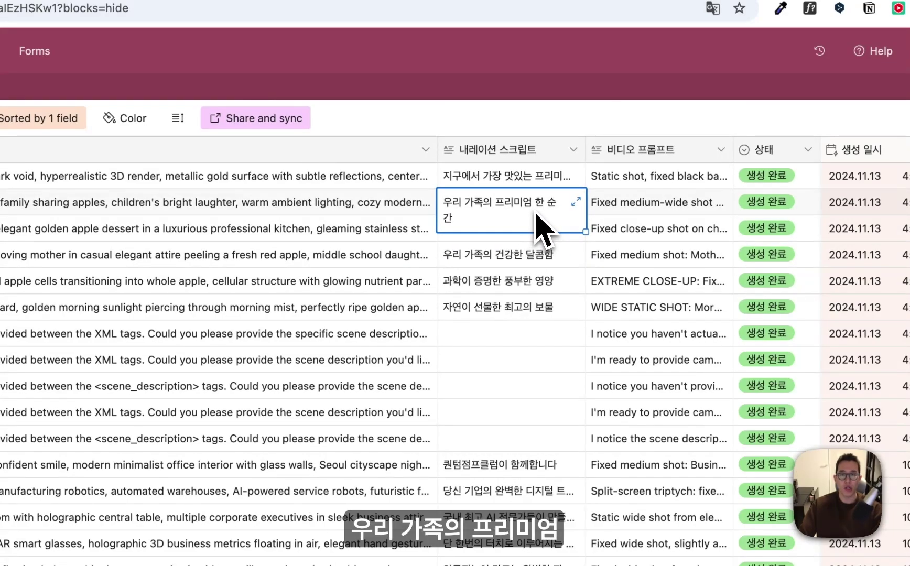
{"action": "left_click", "coordinate": [543, 184]}
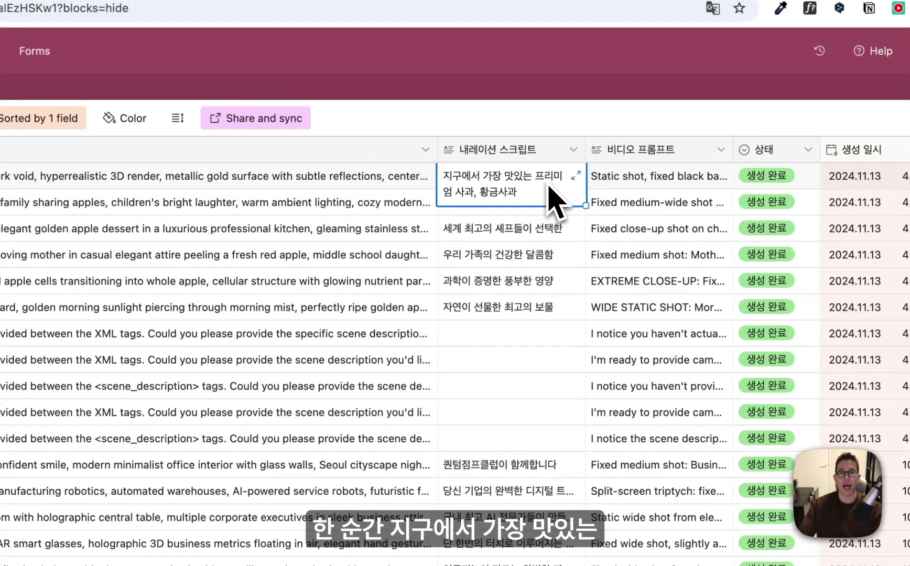
- Examine the 비디오 프롬프트 texts of the newest scene's record and scene 1's record in full
{"action": "scroll", "coordinate": [551, 220], "scroll_direction": "right", "scroll_amount": 3}
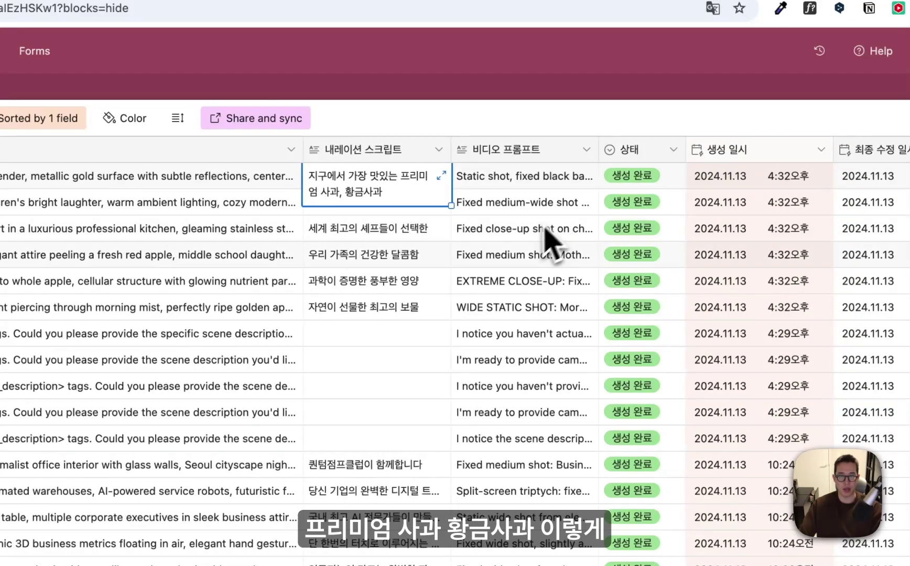
{"action": "left_click", "coordinate": [518, 312]}
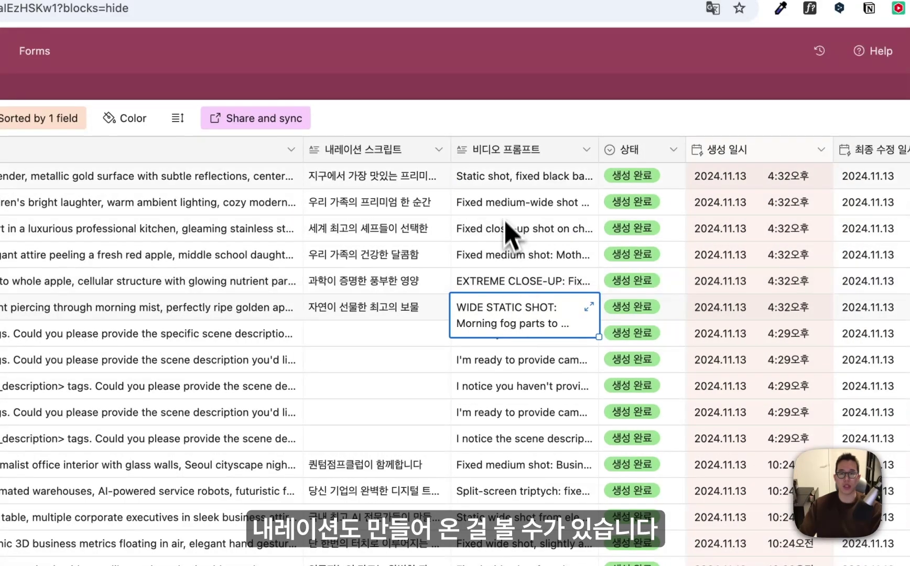
{"action": "double_click", "coordinate": [529, 184]}
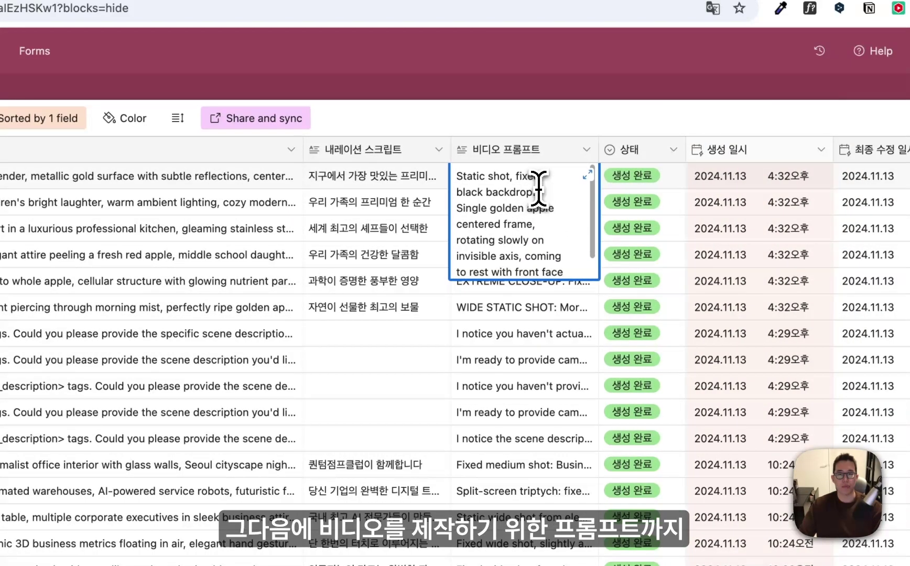
{"action": "scroll", "coordinate": [532, 204], "scroll_direction": "down", "scroll_amount": 1}
{"action": "left_click", "coordinate": [518, 312]}
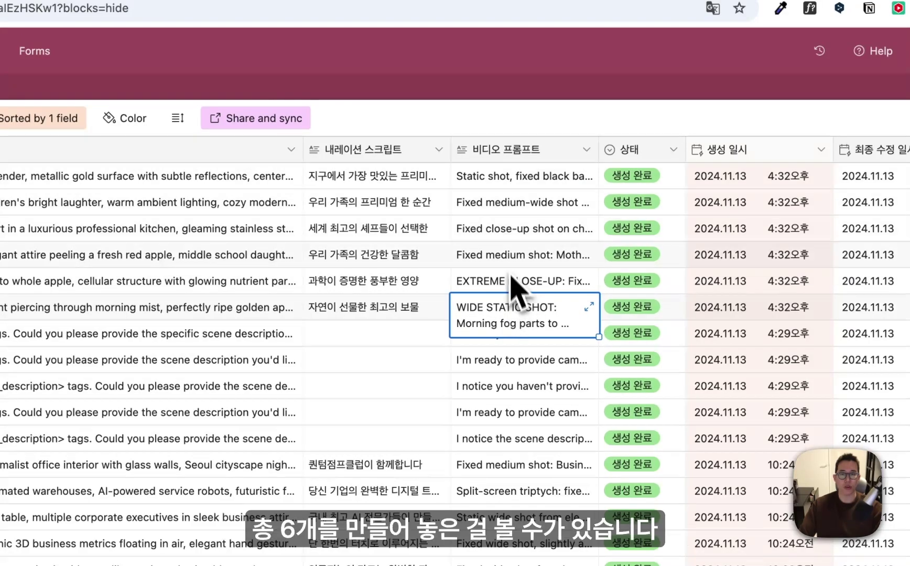
{"action": "double_click", "coordinate": [524, 302]}
{"action": "scroll", "coordinate": [508, 321], "scroll_direction": "up", "scroll_amount": 2}
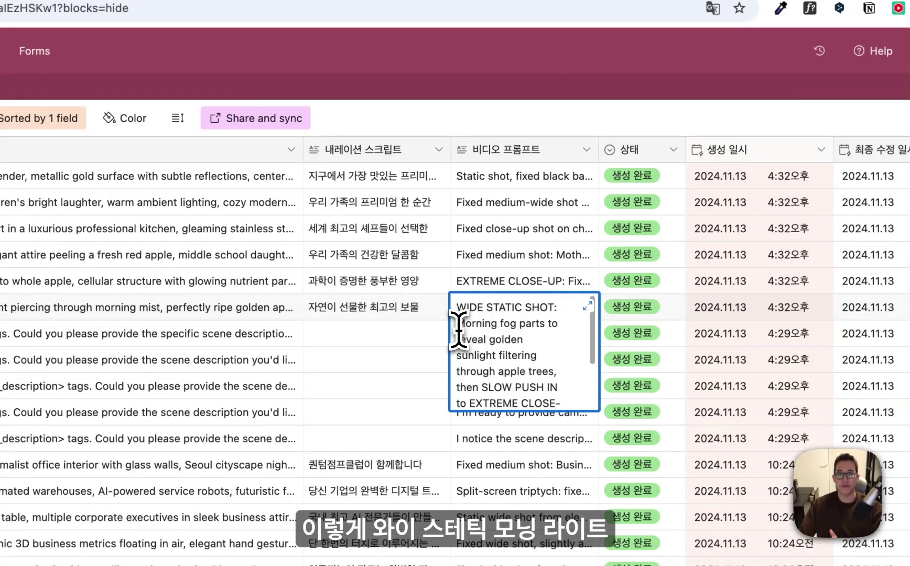
{"action": "double_click", "coordinate": [500, 339]}
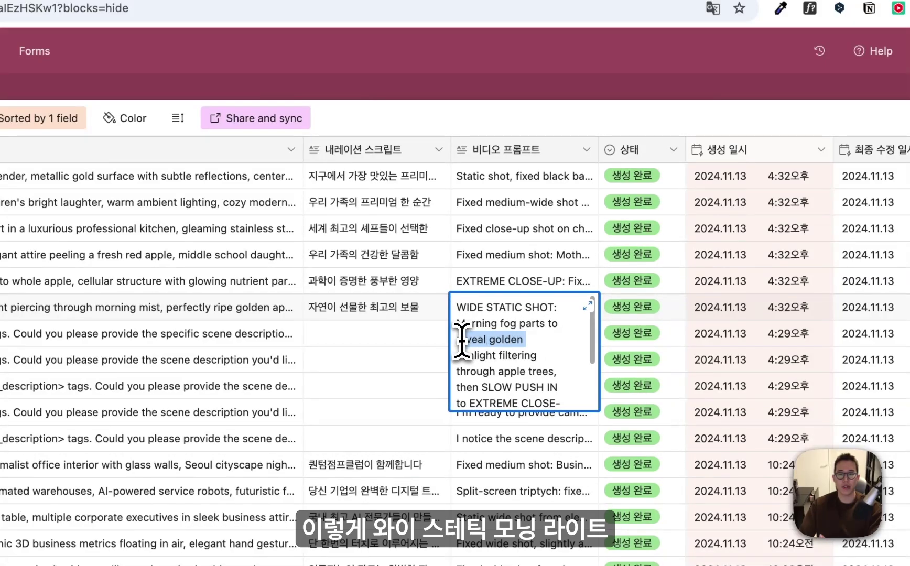
{"action": "left_click_drag", "start_coordinate": [540, 359], "coordinate": [474, 357]}
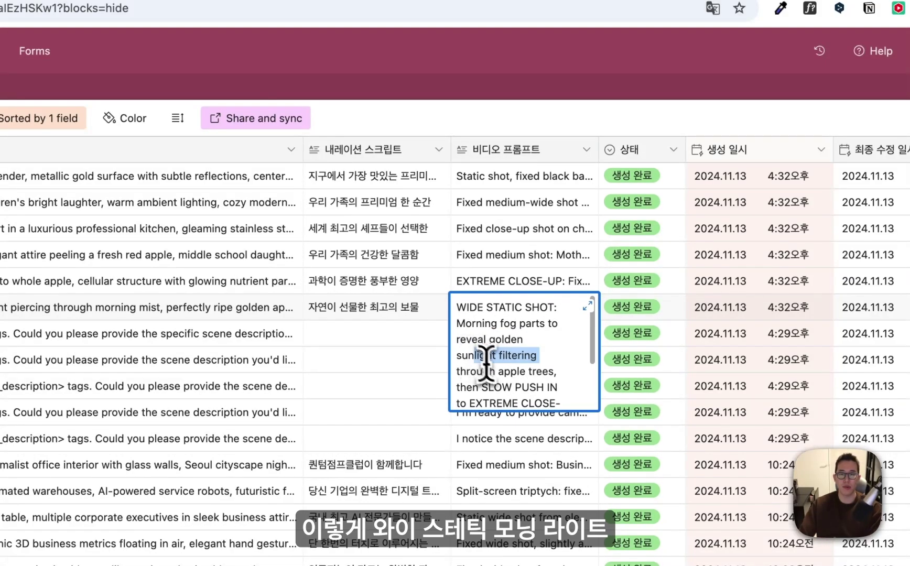
- Switch back to the Make scenario, disable the first router's scene planning route and re-enable its second route to the 제목 module
{"action": "left_click", "coordinate": [557, 378]}
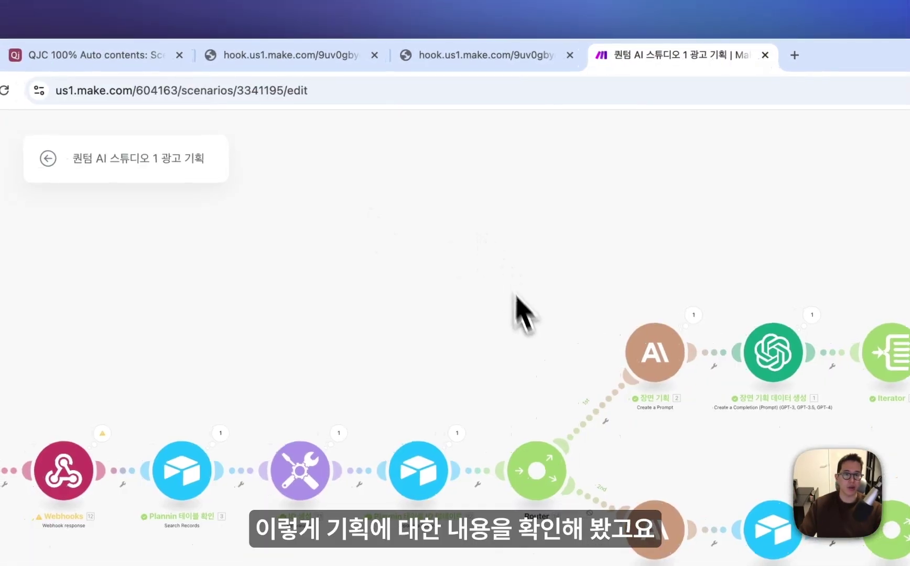
{"action": "right_click", "coordinate": [599, 416]}
{"action": "left_click", "coordinate": [641, 480]}
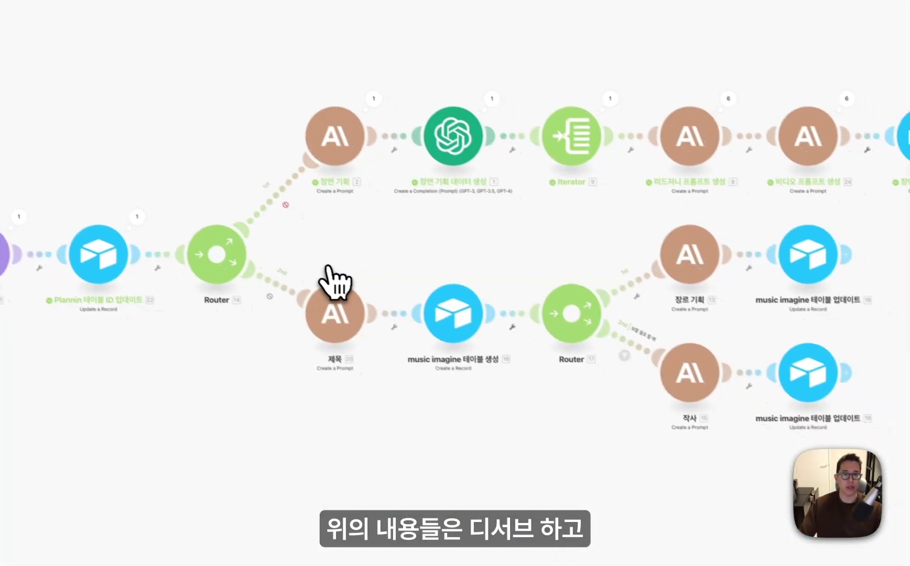
{"action": "right_click", "coordinate": [623, 509]}
{"action": "left_click", "coordinate": [338, 355]}
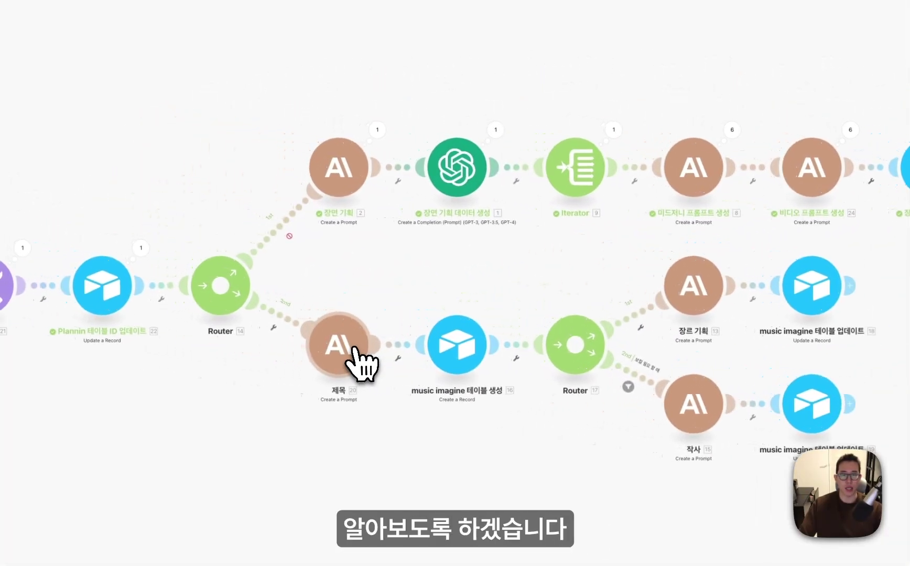
- Select the Claude model in the 제목 module and review its music title prompt with the mapped ad data
{"action": "left_click", "coordinate": [358, 362]}
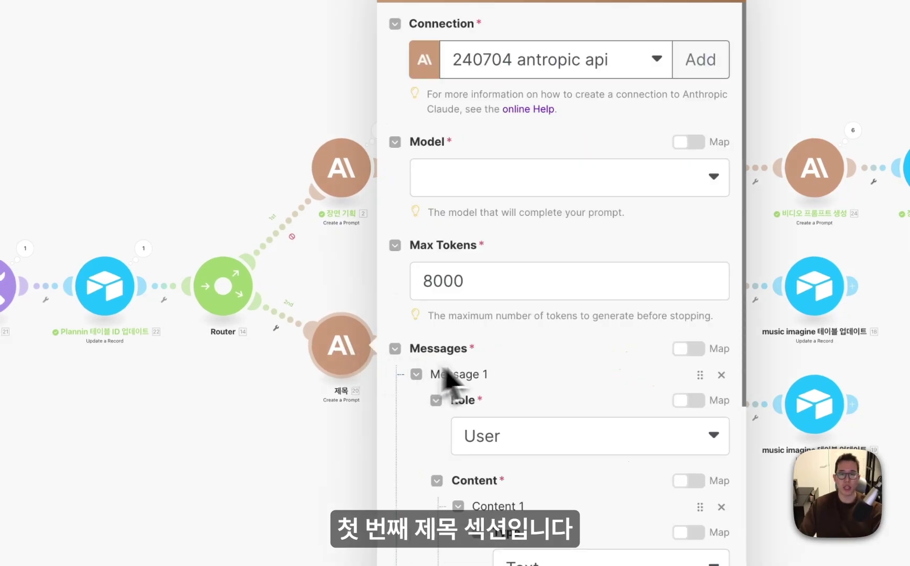
{"action": "left_click", "coordinate": [520, 178]}
{"action": "left_click", "coordinate": [531, 244]}
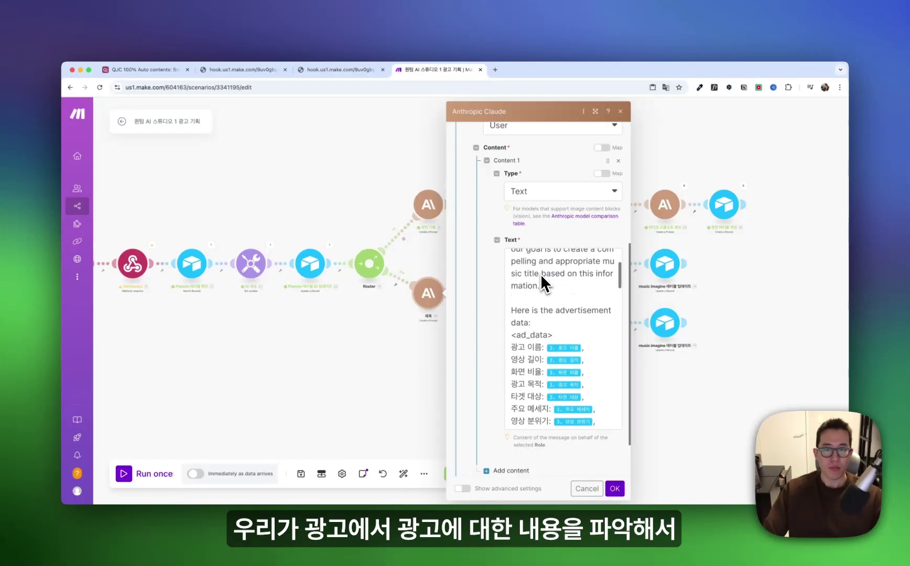
{"action": "scroll", "coordinate": [541, 273], "scroll_direction": "down", "scroll_amount": 4}
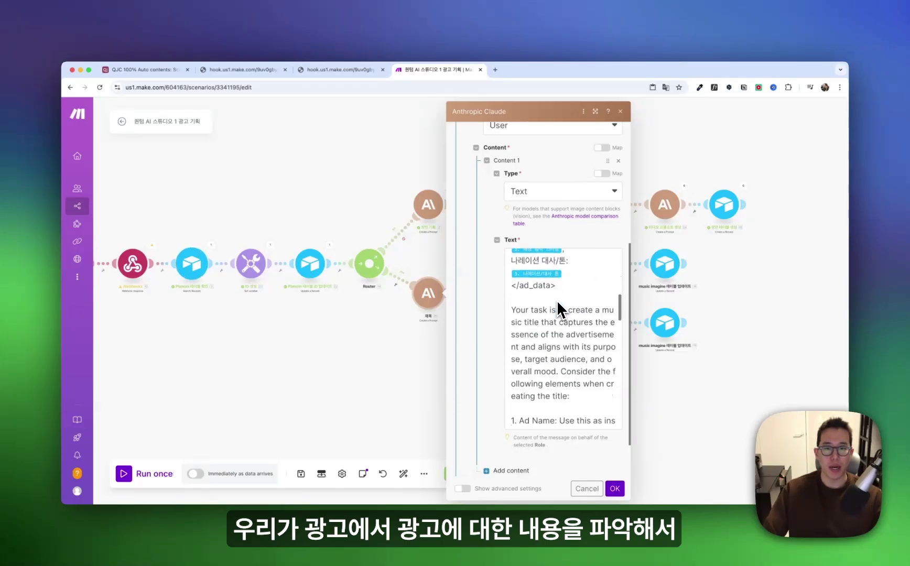
{"action": "scroll", "coordinate": [560, 309], "scroll_direction": "down", "scroll_amount": 15}
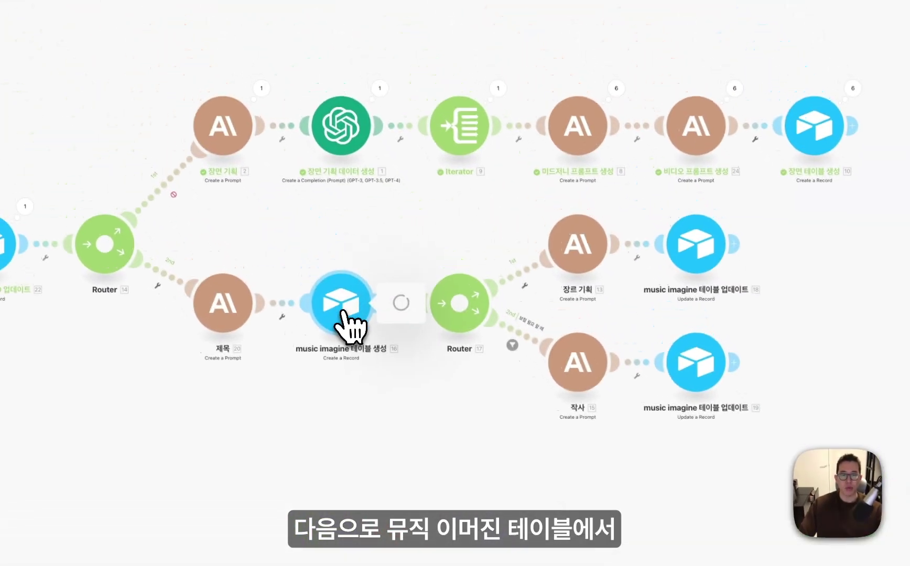
- Point the music imagine 테이블 생성 module to the QJC 100% Auto contents base and its Music table
{"action": "left_click", "coordinate": [346, 322]}
{"action": "left_click", "coordinate": [550, 156]}
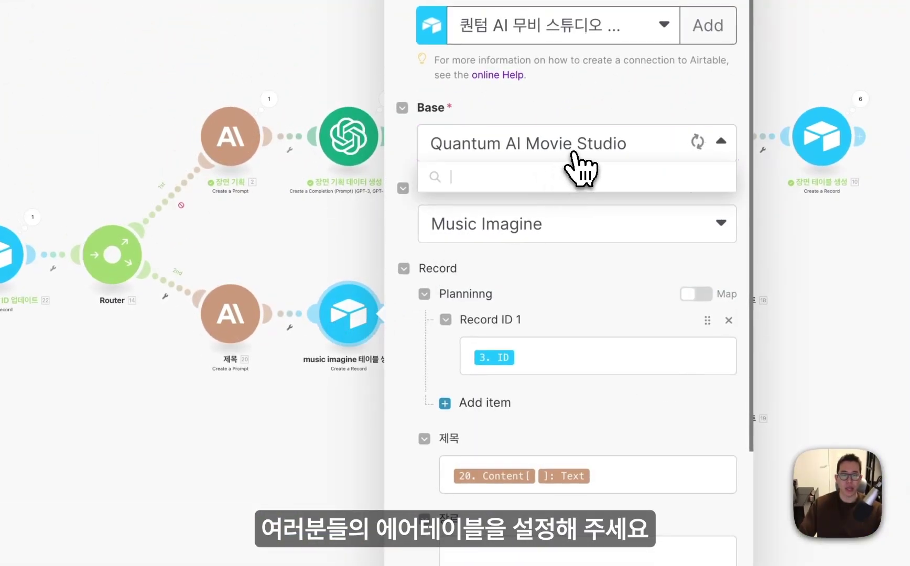
{"action": "scroll", "coordinate": [487, 300], "scroll_direction": "down", "scroll_amount": 10}
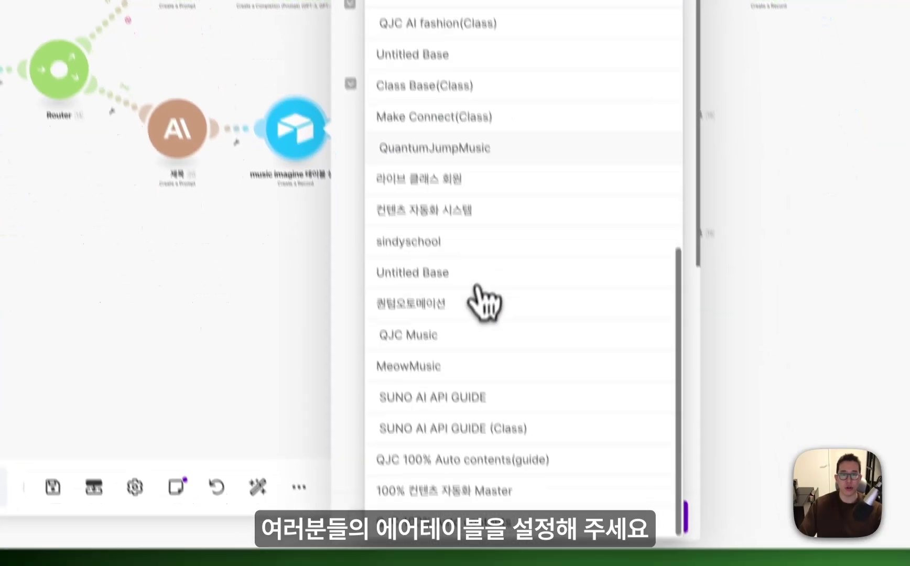
{"action": "left_click", "coordinate": [472, 367]}
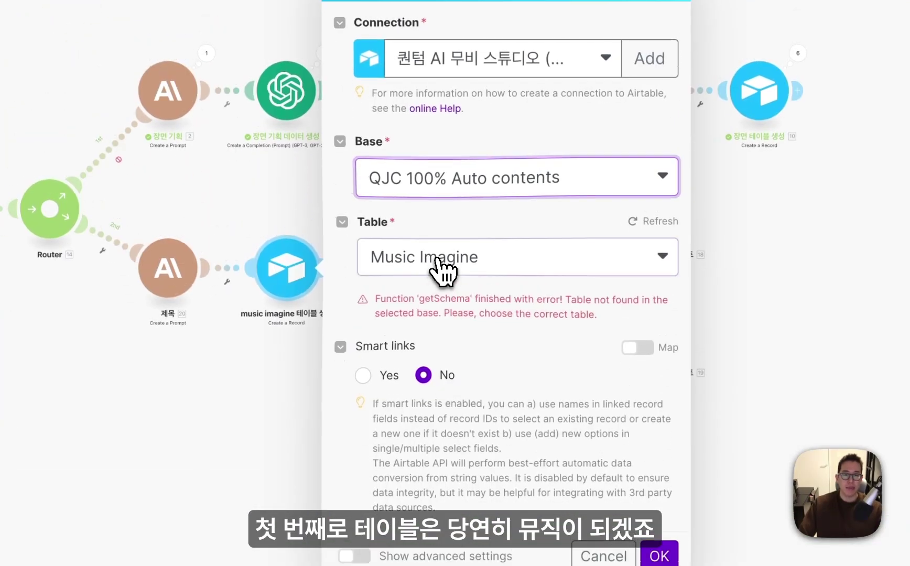
{"action": "left_click", "coordinate": [437, 262]}
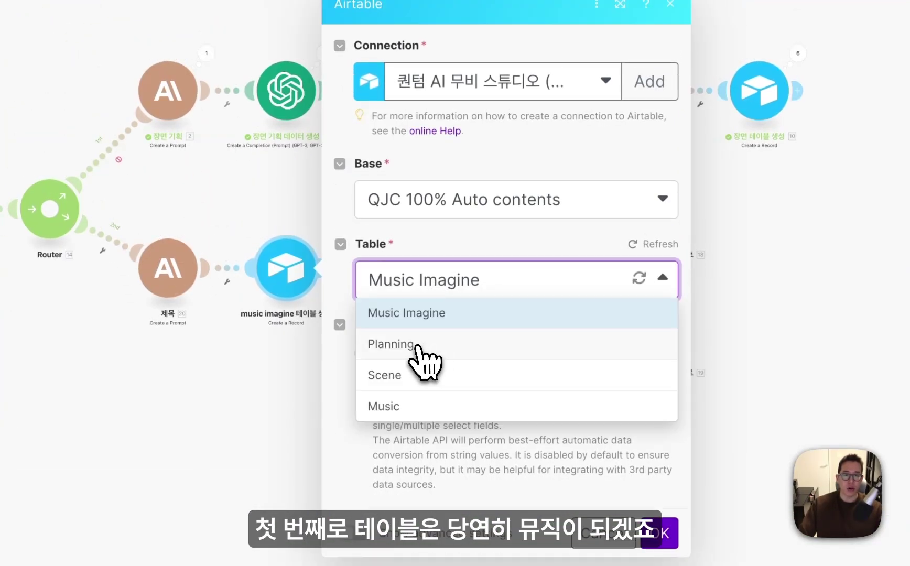
{"action": "left_click", "coordinate": [420, 406]}
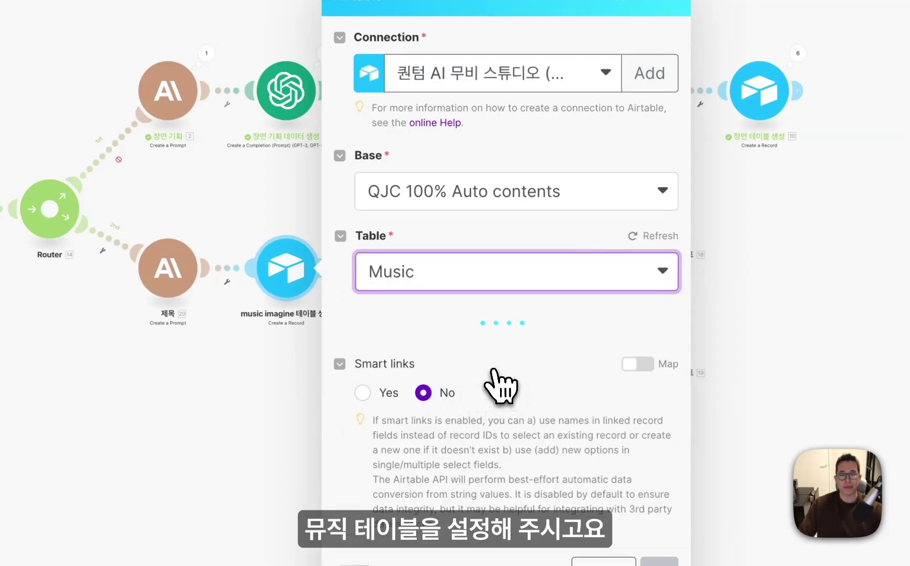
- Map the Planninng record ID to module 3's ID and the 제목 field to module 20's Content[] Text
{"action": "scroll", "coordinate": [493, 386], "scroll_direction": "down", "scroll_amount": 3}
{"action": "left_click", "coordinate": [319, 294]}
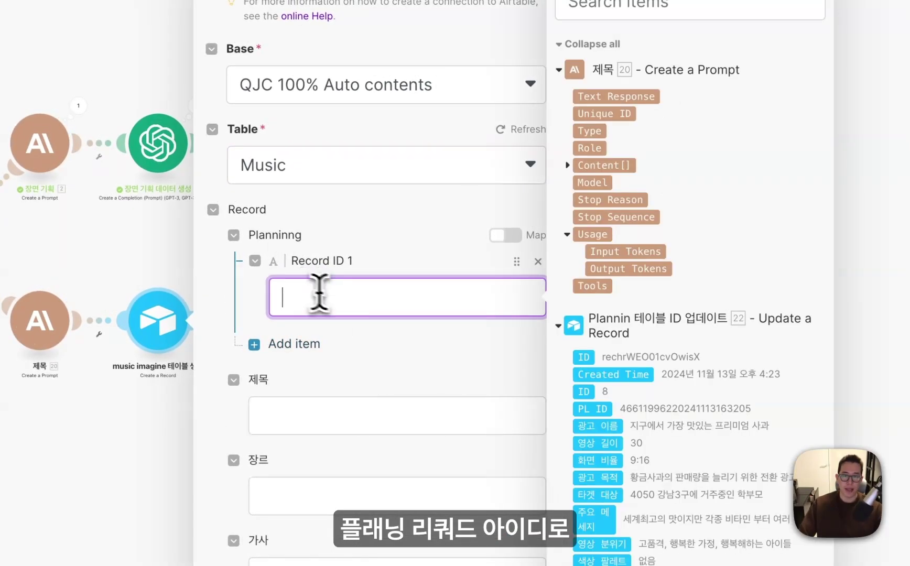
{"action": "scroll", "coordinate": [629, 242], "scroll_direction": "down", "scroll_amount": 10}
{"action": "left_click", "coordinate": [580, 188]}
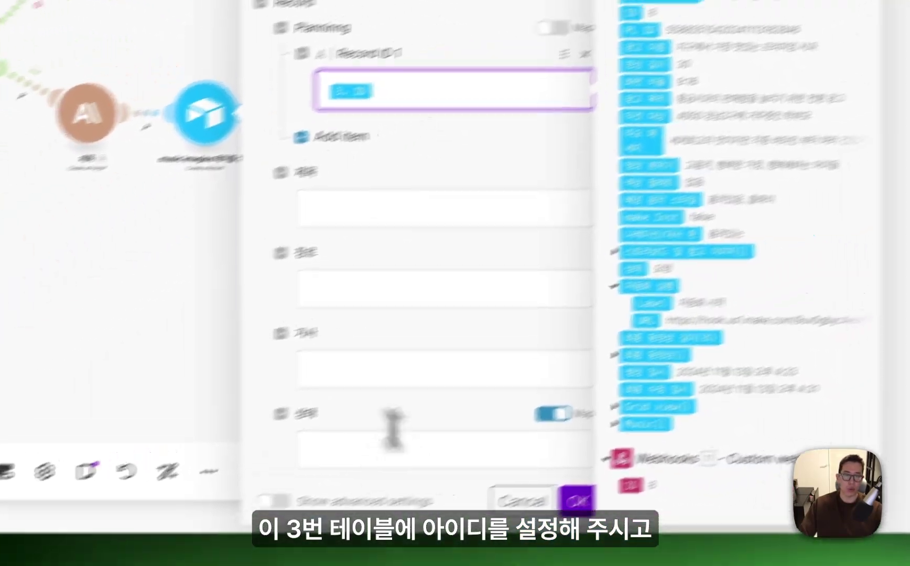
{"action": "left_click", "coordinate": [314, 394]}
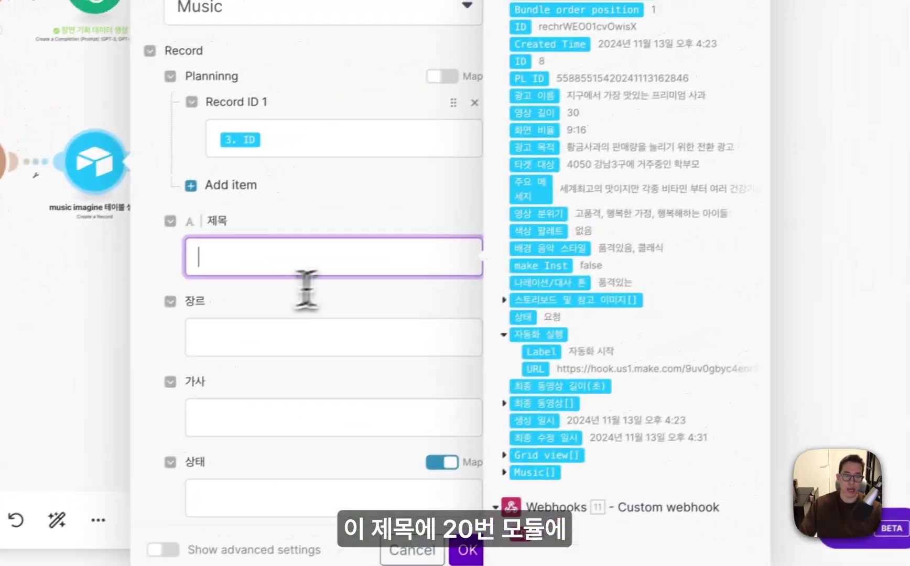
{"action": "scroll", "coordinate": [540, 341], "scroll_direction": "up", "scroll_amount": 10}
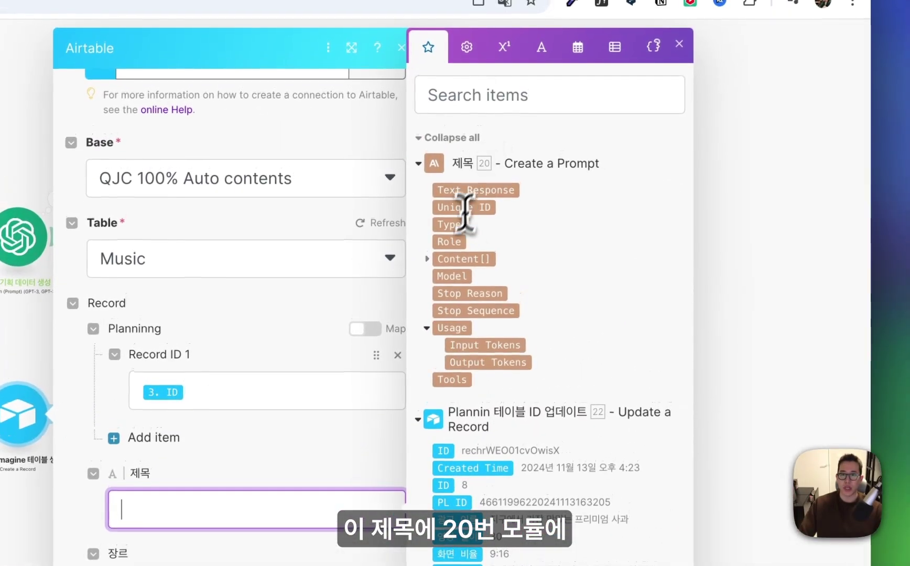
{"action": "left_click", "coordinate": [427, 260]}
{"action": "left_click", "coordinate": [458, 291]}
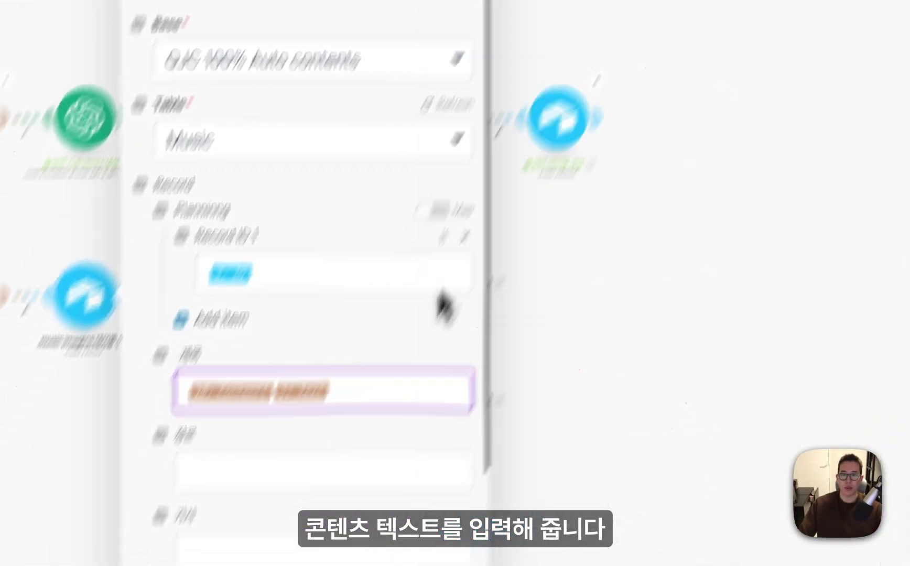
- Turn off mapping for the 상태 field, set it to 생성중 and save the music record creation module
{"action": "scroll", "coordinate": [486, 194], "scroll_direction": "down", "scroll_amount": 10}
{"action": "left_click", "coordinate": [525, 151]}
{"action": "left_click", "coordinate": [419, 194]}
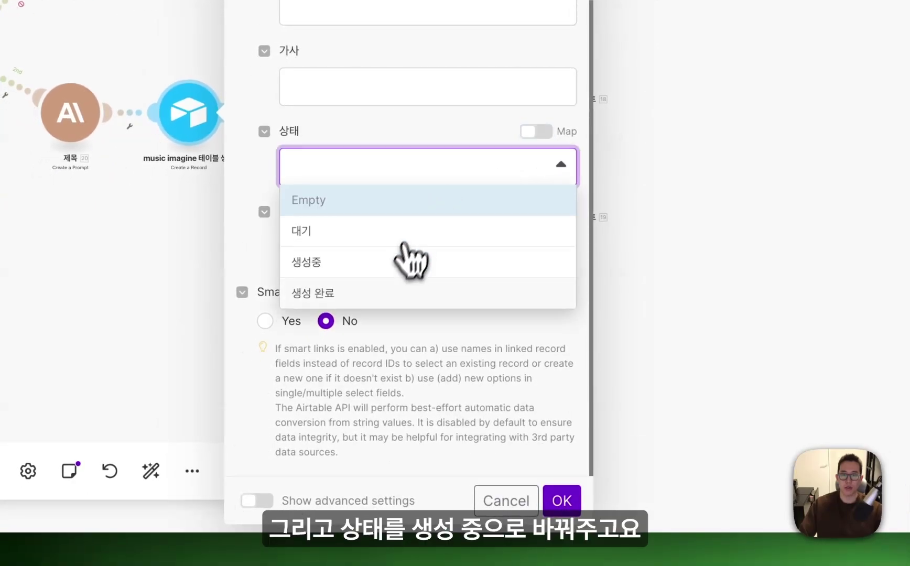
{"action": "left_click", "coordinate": [396, 282]}
{"action": "left_click", "coordinate": [563, 499]}
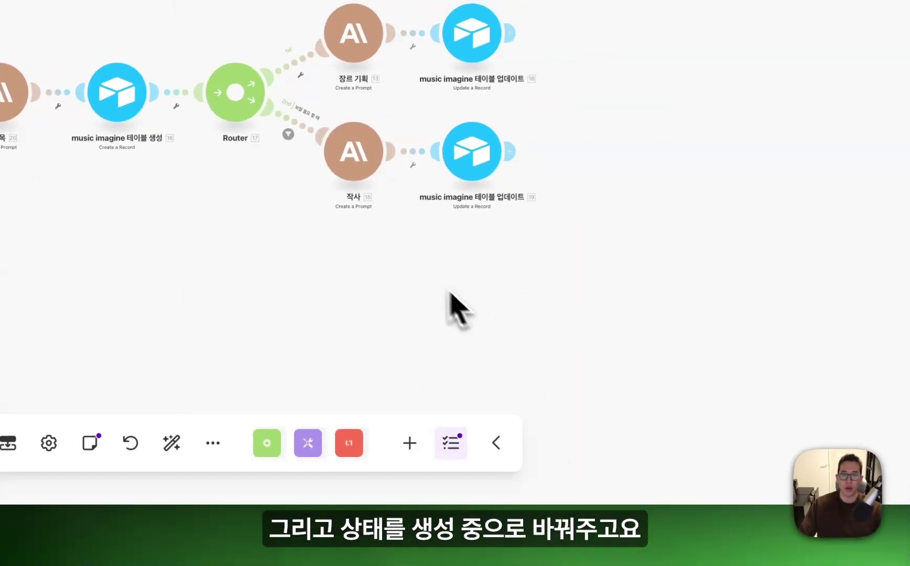
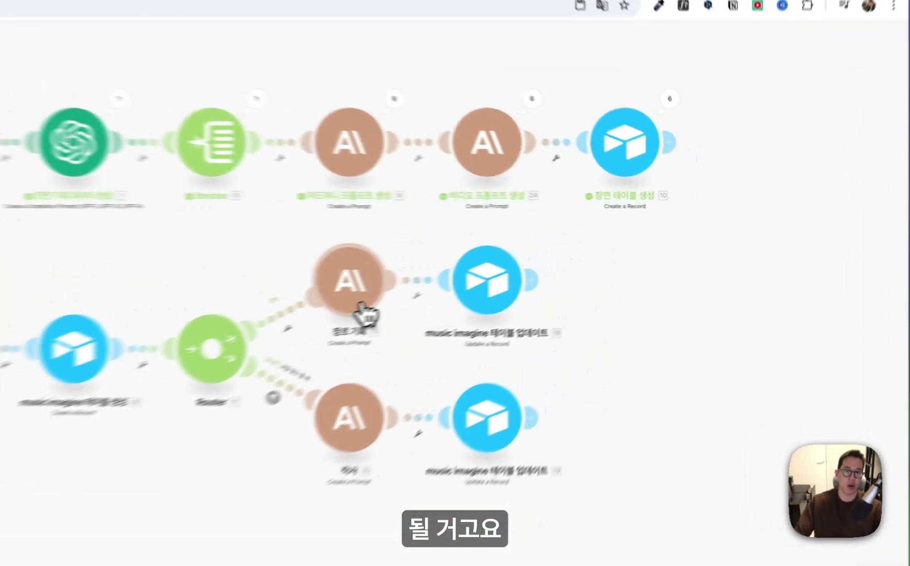
- Set the 장르 기획 module's model to claude-3-5-sonnet-20241022, review its genre list and prompt instructions, and save it
{"action": "left_click", "coordinate": [516, 255]}
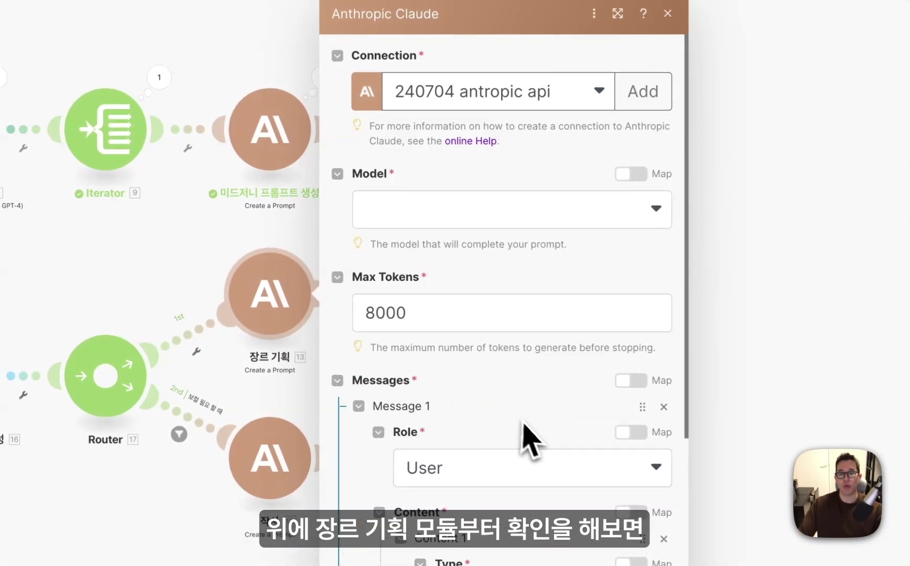
{"action": "left_click", "coordinate": [476, 220]}
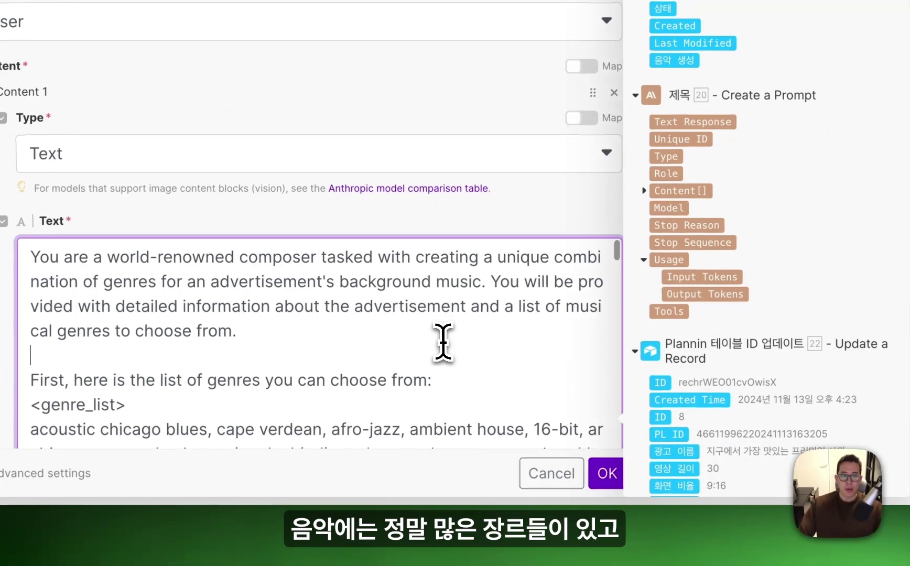
{"action": "scroll", "coordinate": [445, 335], "scroll_direction": "down", "scroll_amount": 10}
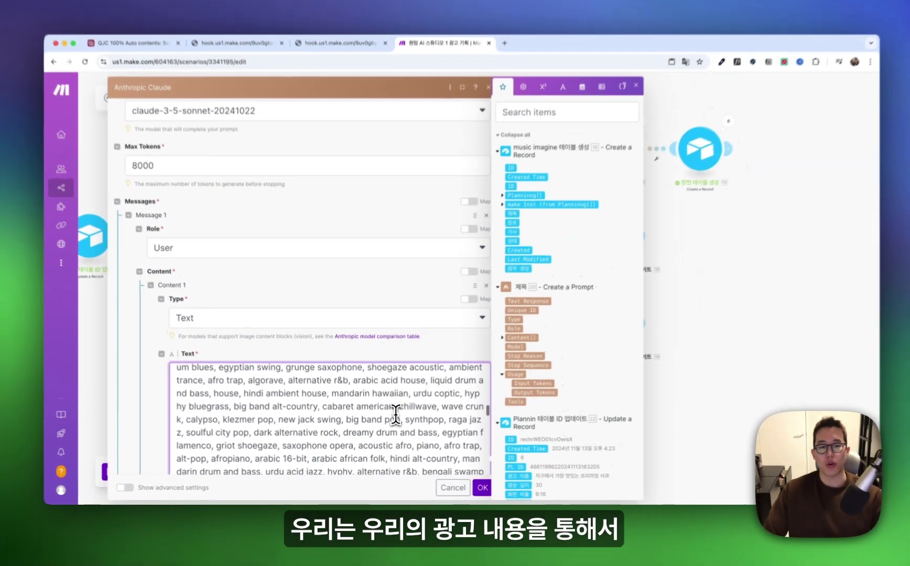
{"action": "scroll", "coordinate": [396, 414], "scroll_direction": "down", "scroll_amount": 10}
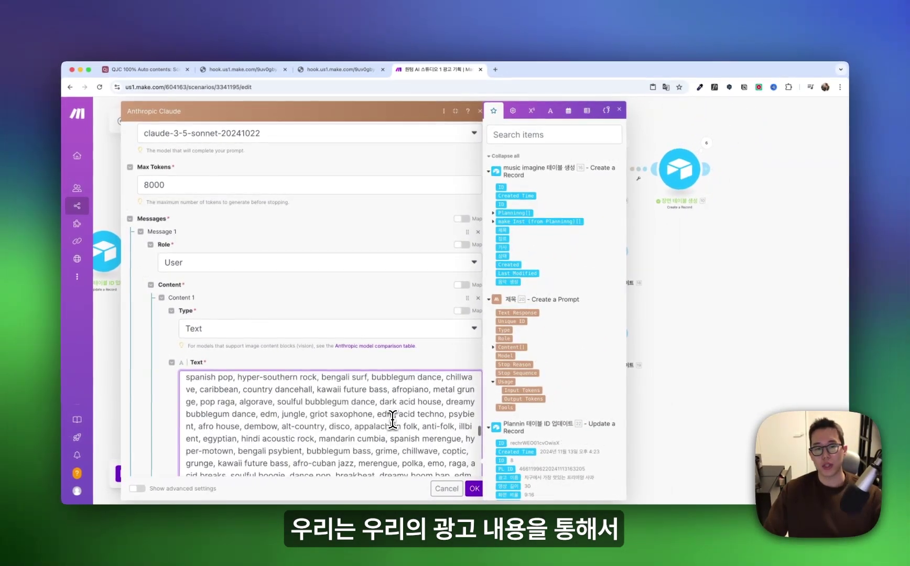
{"action": "scroll", "coordinate": [393, 419], "scroll_direction": "down", "scroll_amount": 10}
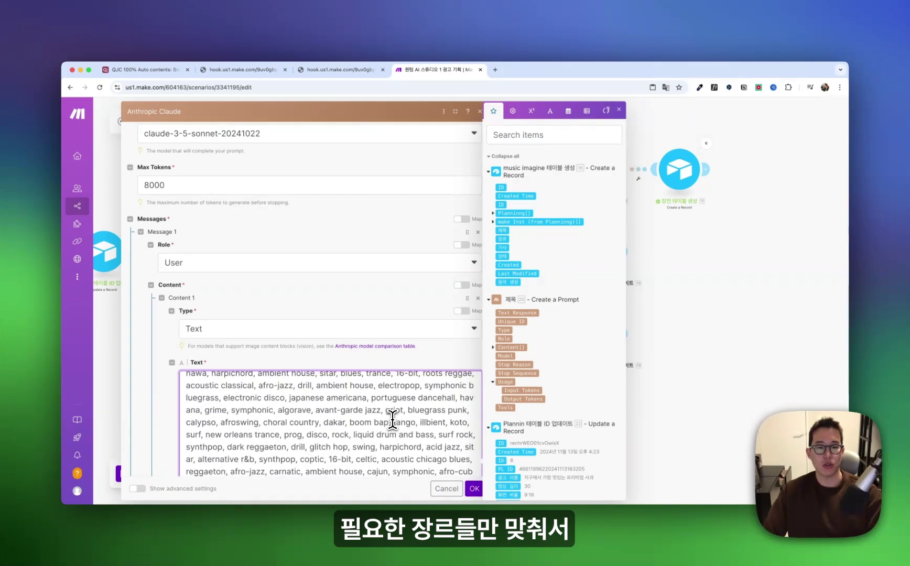
{"action": "scroll", "coordinate": [392, 419], "scroll_direction": "down", "scroll_amount": 2}
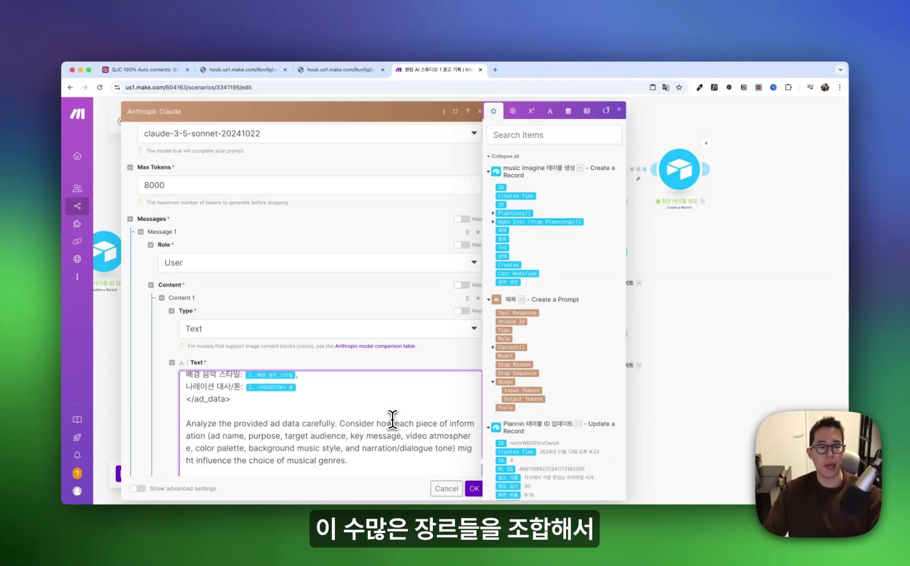
{"action": "scroll", "coordinate": [393, 419], "scroll_direction": "up", "scroll_amount": 2}
{"action": "scroll", "coordinate": [392, 421], "scroll_direction": "down", "scroll_amount": 10}
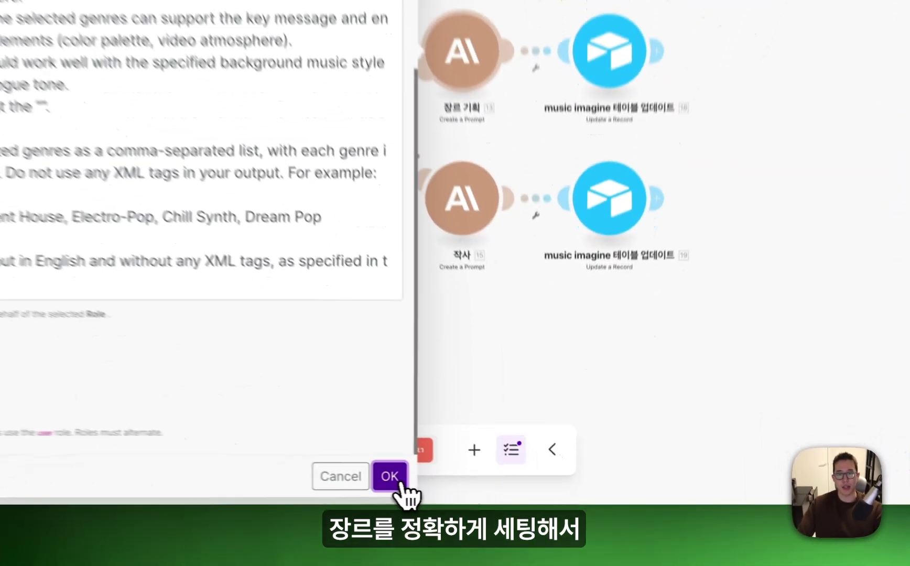
{"action": "left_click", "coordinate": [474, 489]}
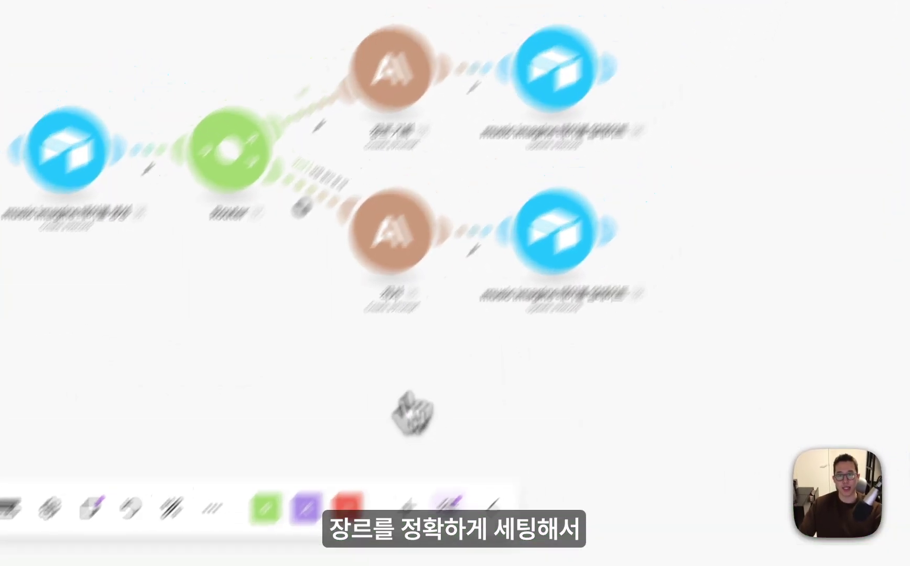
- Set the music imagine update module after 장르 기획 to the QJC 100% Auto contents base and the Music table
{"action": "left_click", "coordinate": [395, 268]}
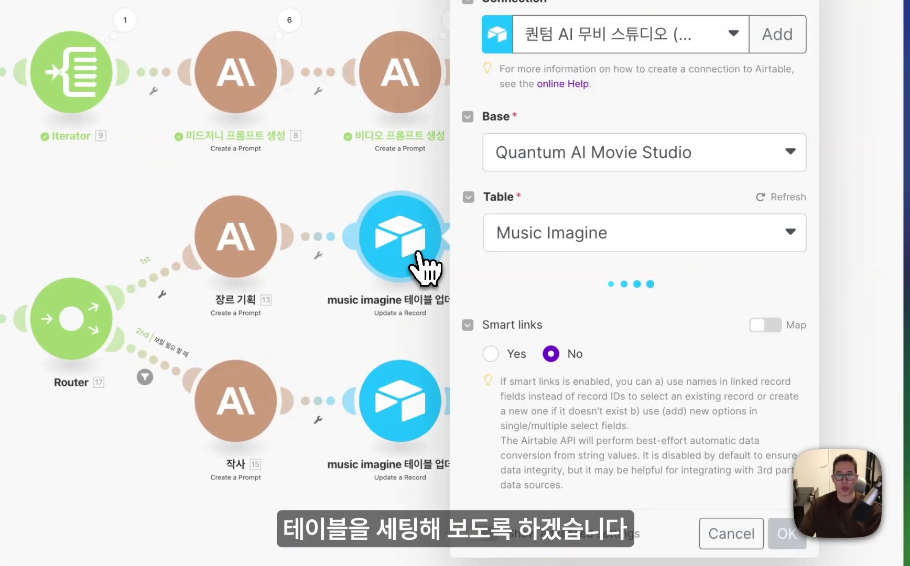
{"action": "left_click", "coordinate": [573, 164]}
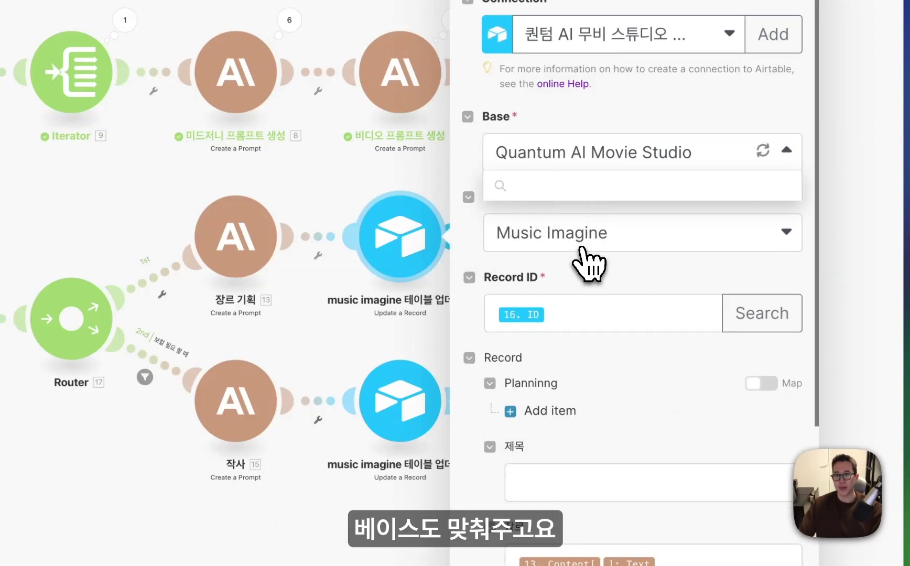
{"action": "scroll", "coordinate": [590, 274], "scroll_direction": "down", "scroll_amount": 5}
{"action": "left_click", "coordinate": [585, 251]}
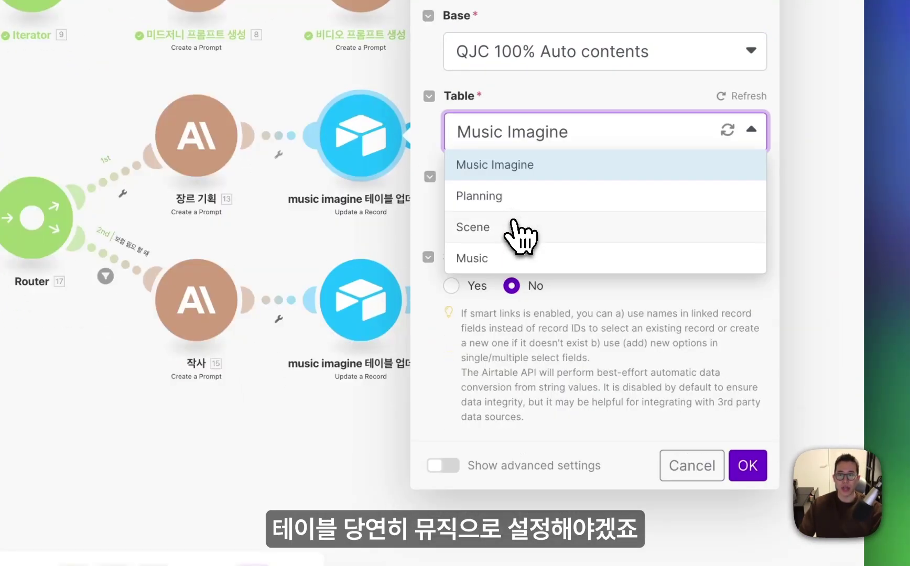
{"action": "left_click", "coordinate": [512, 258]}
- Check the Record ID mapping and map the 장르 field to module 13's Content[] Text
{"action": "left_click", "coordinate": [557, 210]}
{"action": "scroll", "coordinate": [417, 298], "scroll_direction": "down", "scroll_amount": 15}
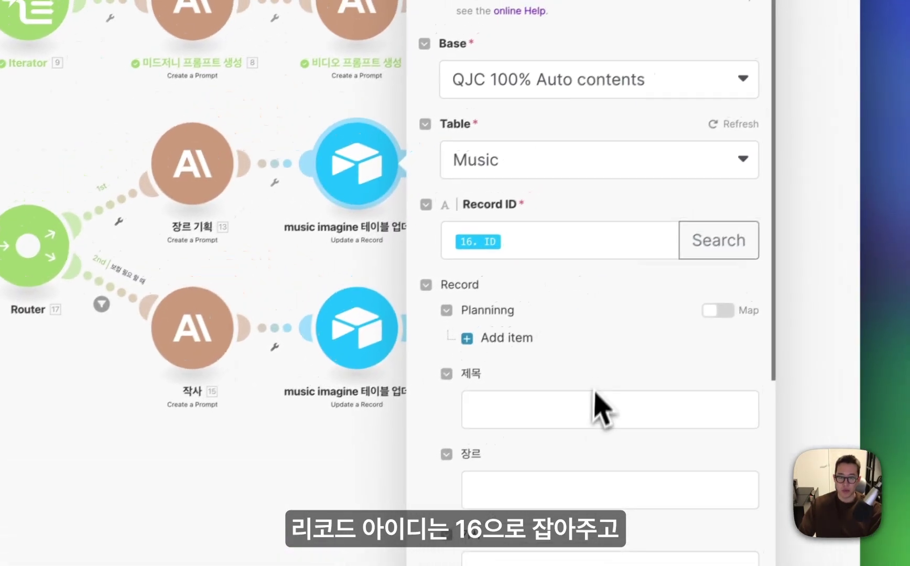
{"action": "scroll", "coordinate": [605, 379], "scroll_direction": "down", "scroll_amount": 3}
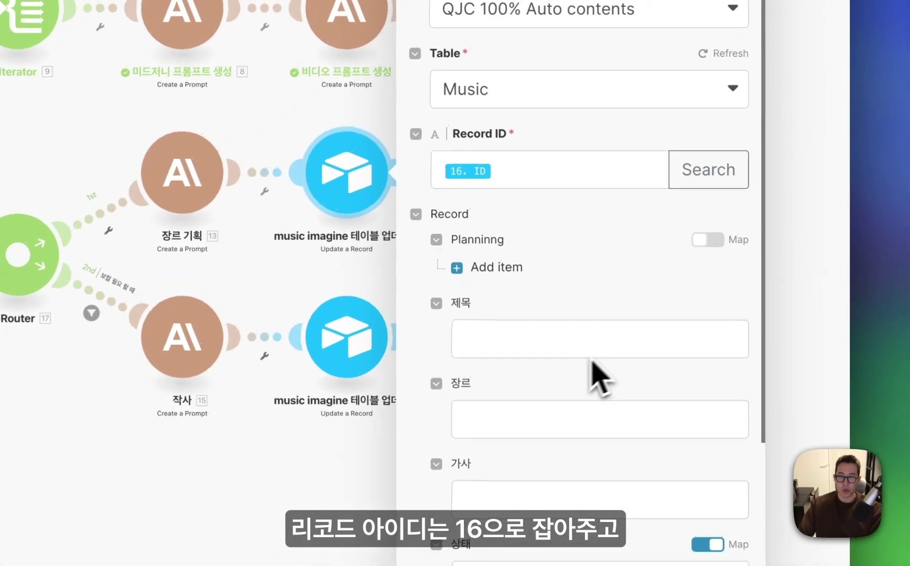
{"action": "left_click", "coordinate": [503, 374]}
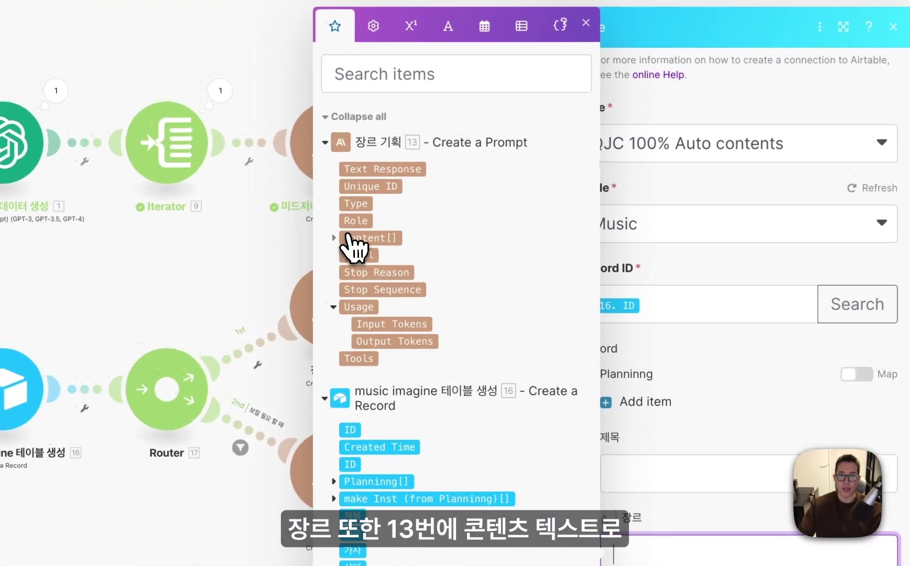
{"action": "left_click", "coordinate": [217, 104]}
{"action": "left_click", "coordinate": [367, 272]}
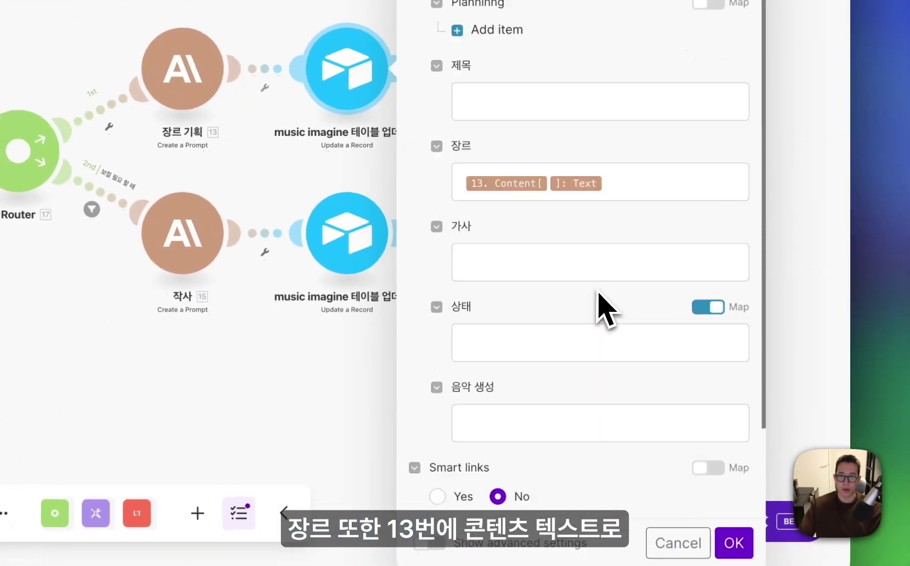
- Turn off mapping for the 상태 field, set it to 생성 완료 and save the genre update module
{"action": "scroll", "coordinate": [603, 306], "scroll_direction": "down", "scroll_amount": 3}
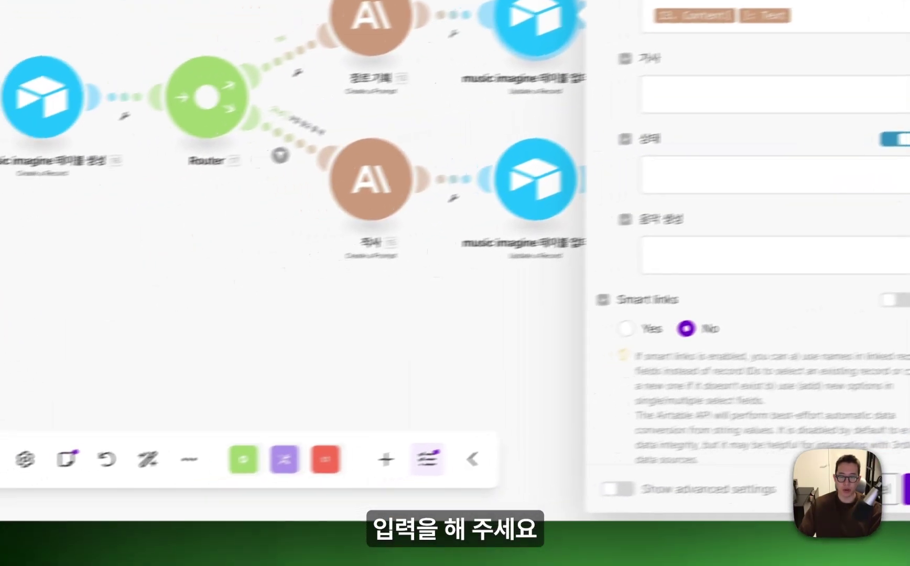
{"action": "left_click", "coordinate": [706, 193]}
{"action": "left_click", "coordinate": [530, 241]}
{"action": "left_click", "coordinate": [517, 374]}
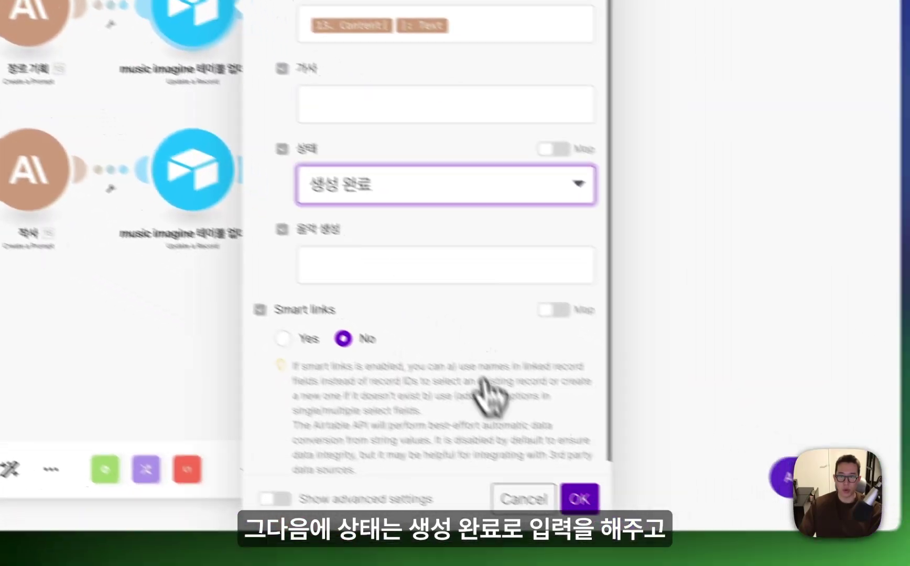
{"action": "left_click", "coordinate": [579, 499]}
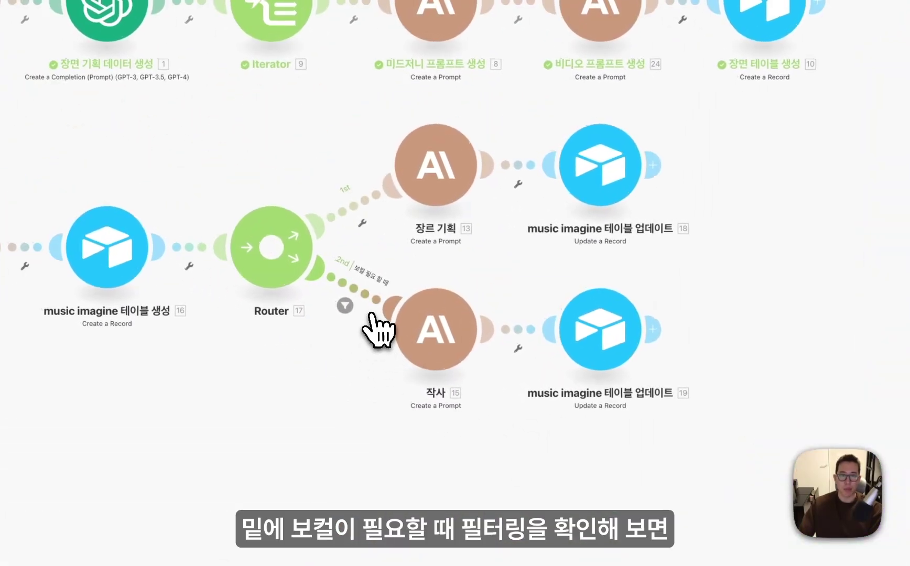
- Check the condition of the 보컬 필요 할 때 filter on the Router's second route and confirm it
{"action": "left_click", "coordinate": [380, 317]}
{"action": "left_click", "coordinate": [568, 336]}
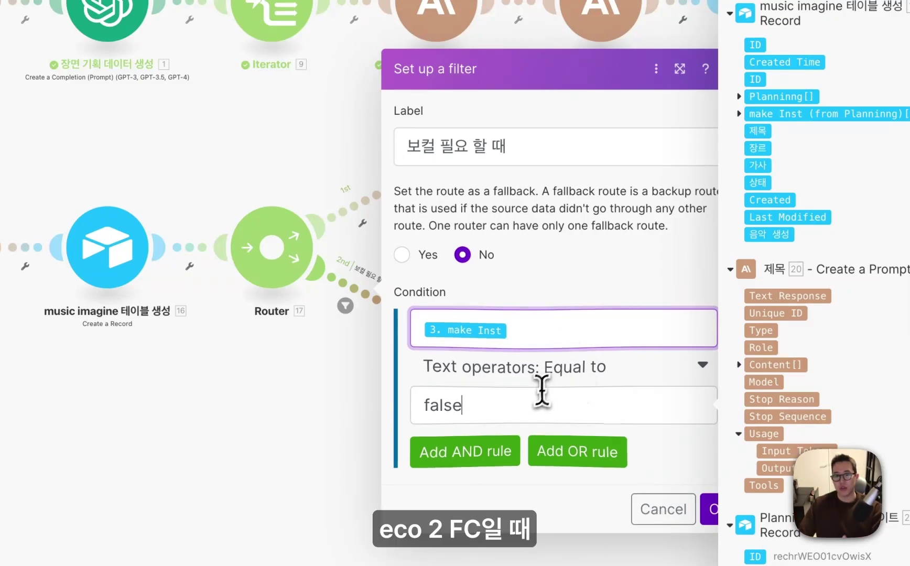
{"action": "left_click", "coordinate": [529, 406]}
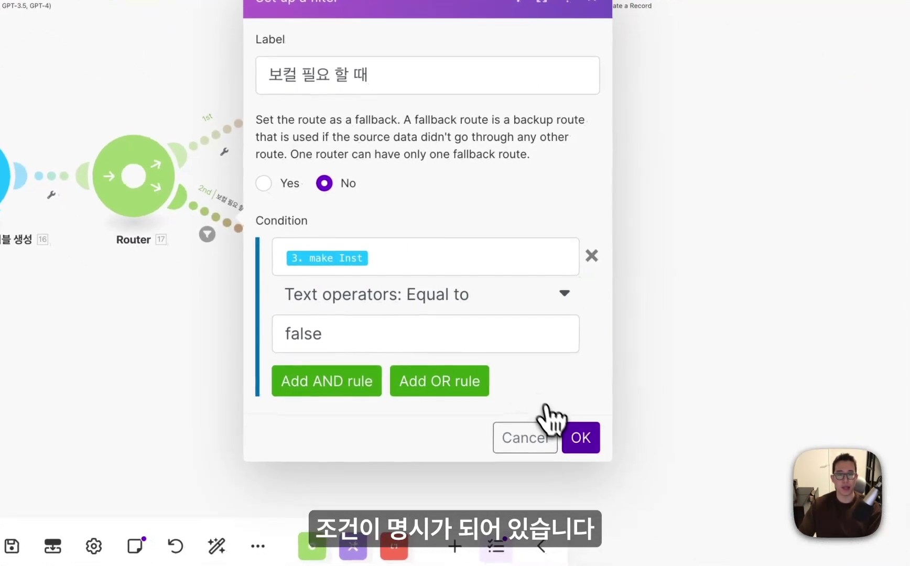
{"action": "left_click", "coordinate": [709, 509]}
- Review the lyric-writing prompt in the 작사 Claude module down to its closing instructions and confirm the module
{"action": "left_click", "coordinate": [315, 261]}
{"action": "scroll", "coordinate": [386, 260], "scroll_direction": "down", "scroll_amount": 5}
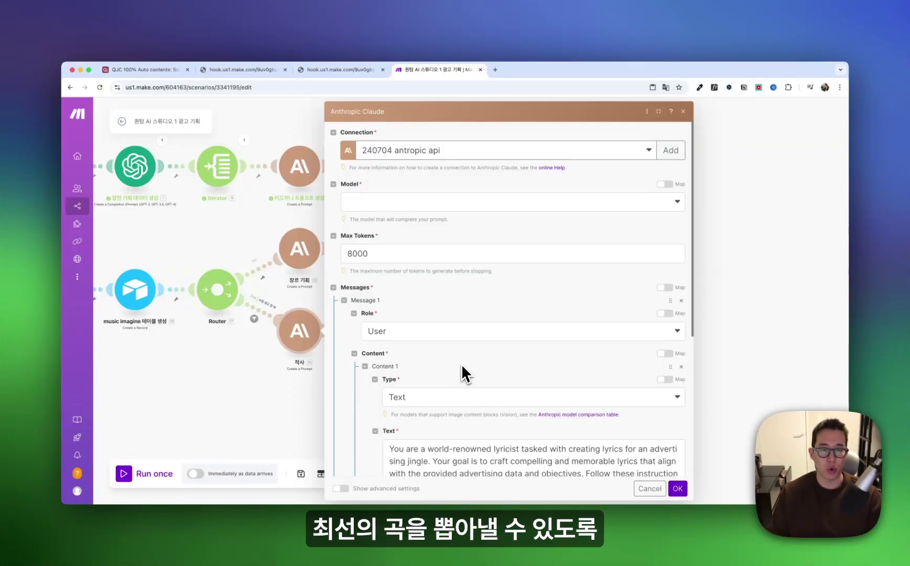
{"action": "scroll", "coordinate": [463, 367], "scroll_direction": "down", "scroll_amount": 10}
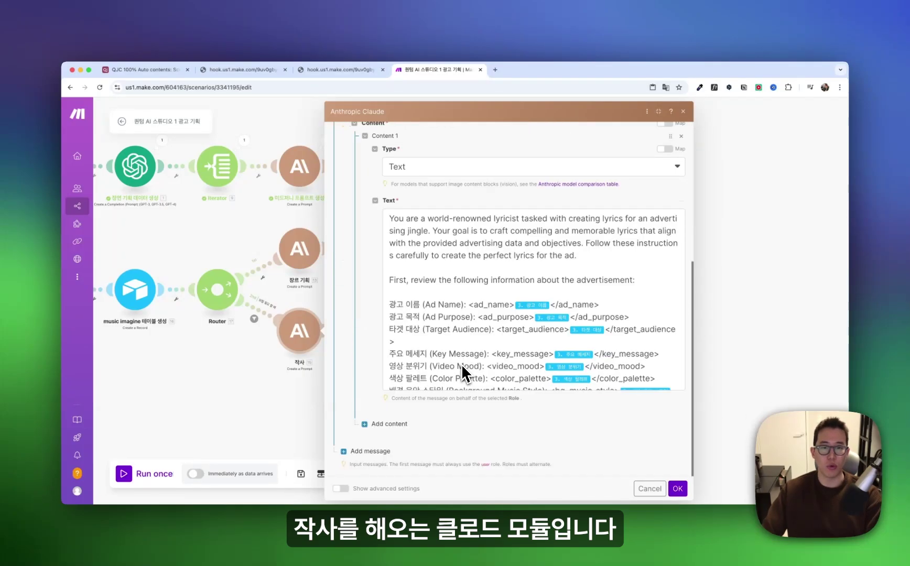
{"action": "scroll", "coordinate": [463, 367], "scroll_direction": "down", "scroll_amount": 15}
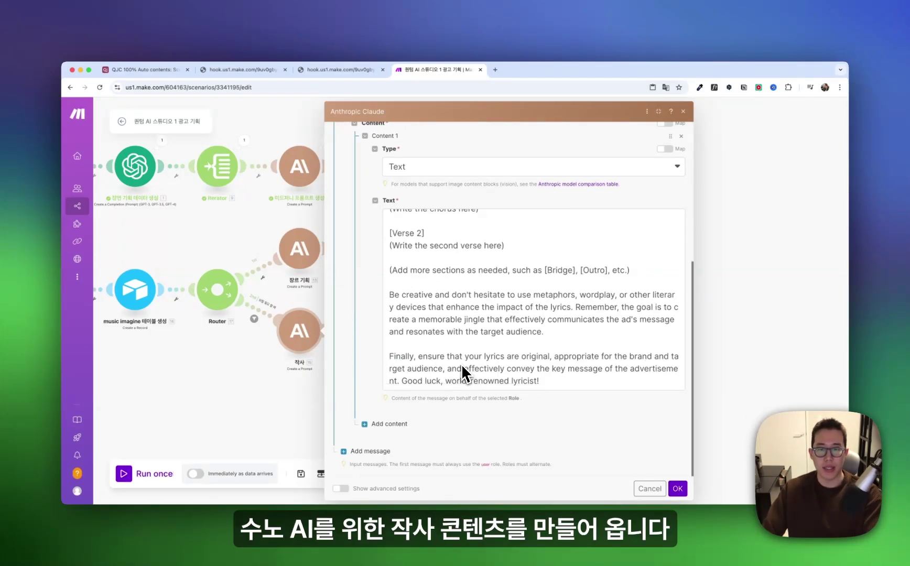
{"action": "left_click", "coordinate": [678, 489]}
- Set the music imagine update module after 작사 to the QJC 100% Auto contents base and the Music table
{"action": "left_click", "coordinate": [235, 198]}
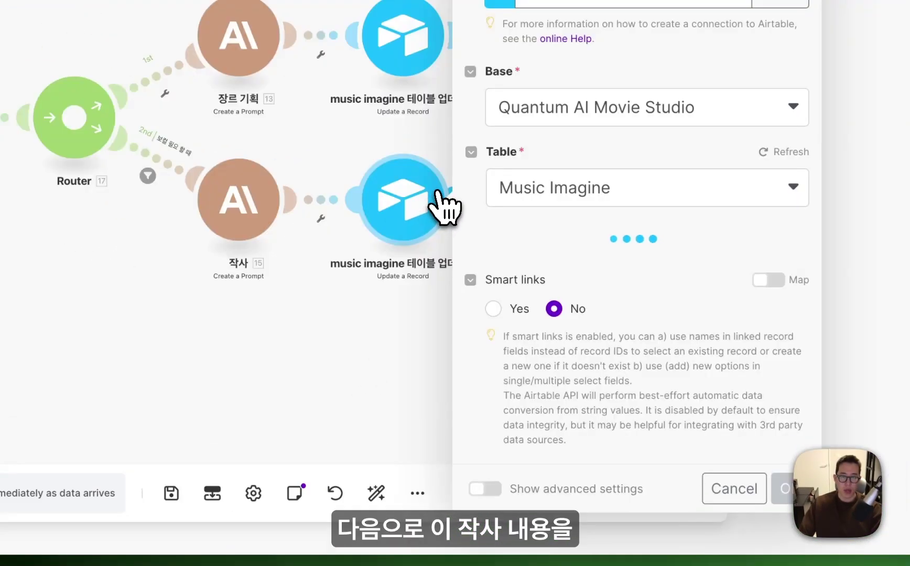
{"action": "left_click", "coordinate": [485, 167]}
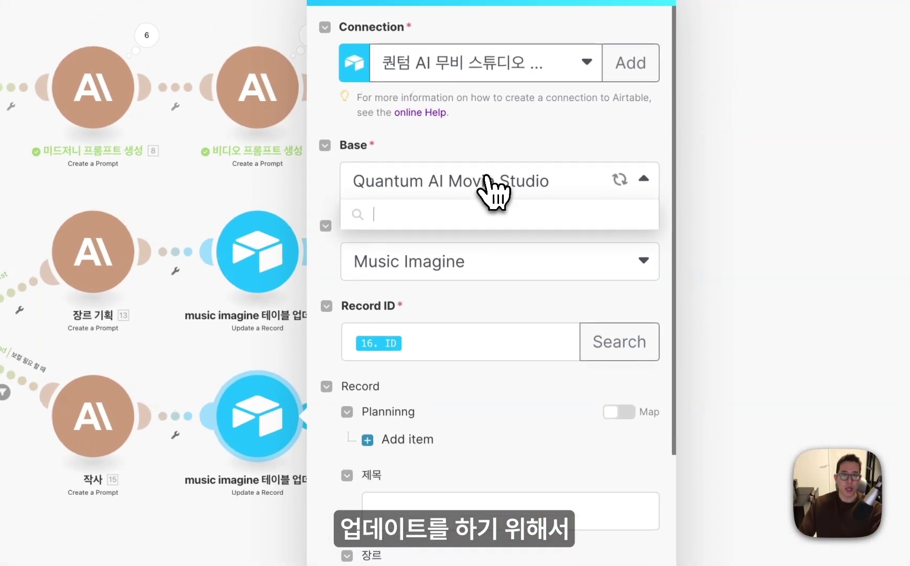
{"action": "scroll", "coordinate": [459, 506], "scroll_direction": "down", "scroll_amount": 5}
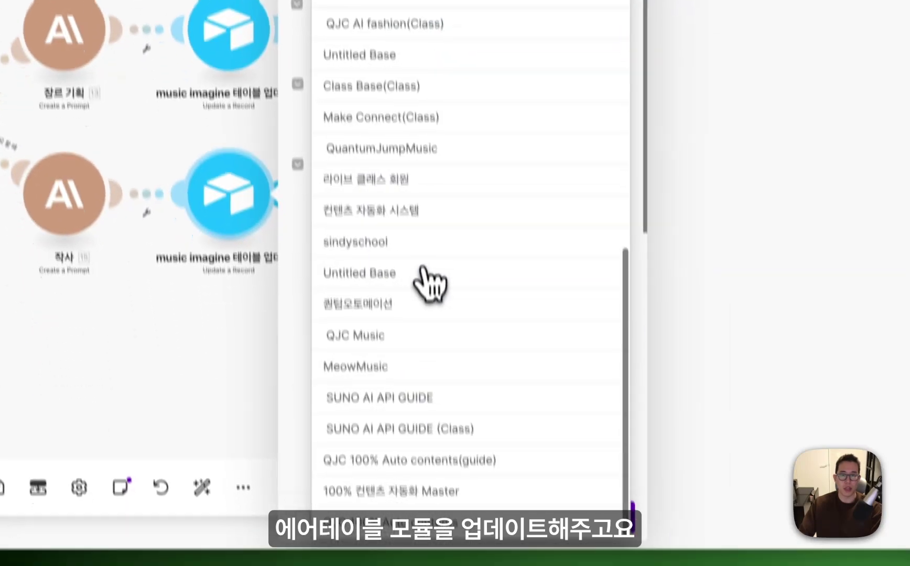
{"action": "left_click", "coordinate": [390, 522]}
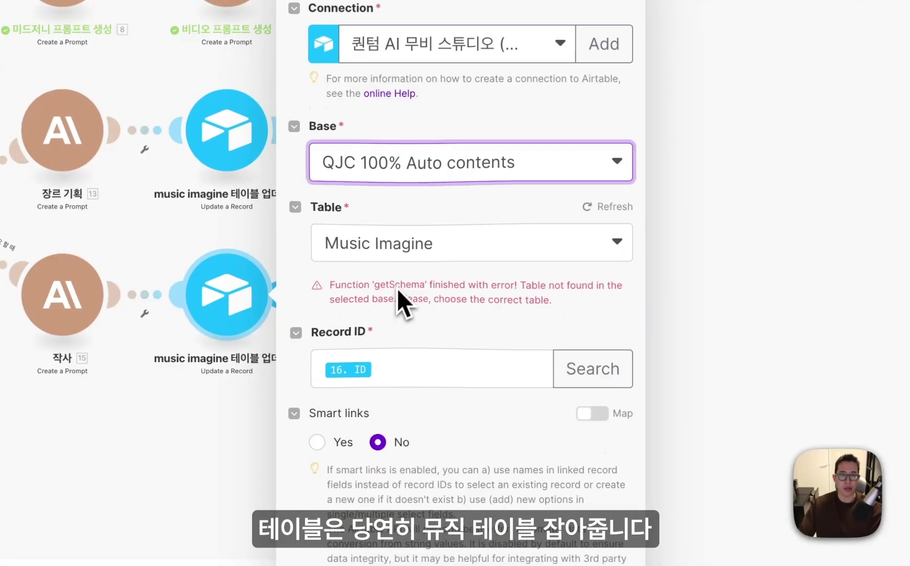
{"action": "left_click", "coordinate": [412, 255]}
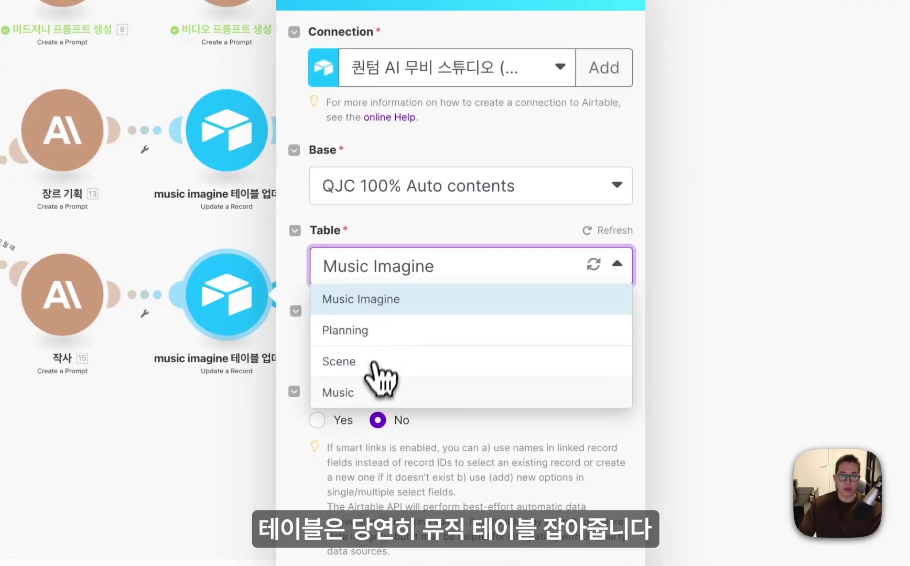
{"action": "left_click", "coordinate": [367, 393]}
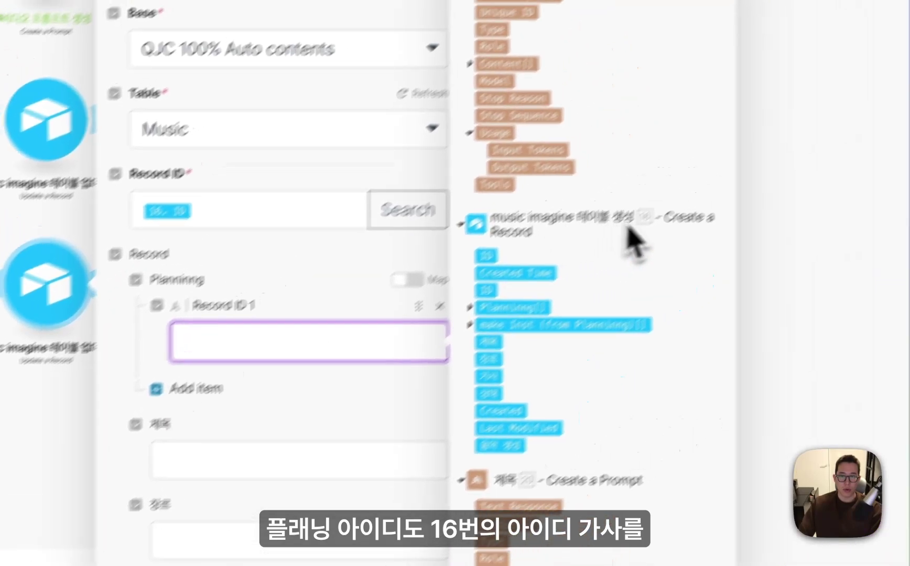
- Map Planninng Record ID 1 to module 16's ID and the 가사 field to module 15's Content[] Text
{"action": "left_click", "coordinate": [568, 198]}
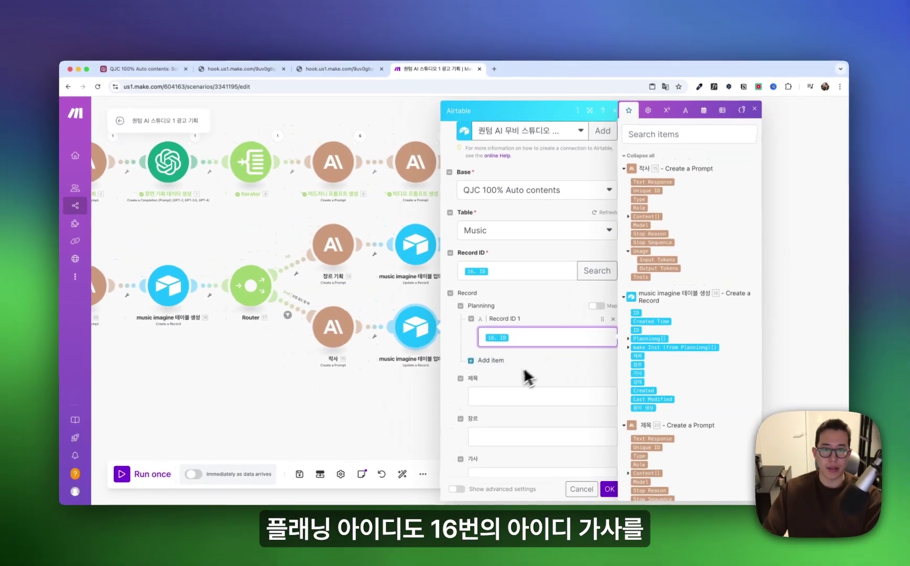
{"action": "scroll", "coordinate": [516, 432], "scroll_direction": "down", "scroll_amount": 3}
{"action": "left_click", "coordinate": [525, 397]}
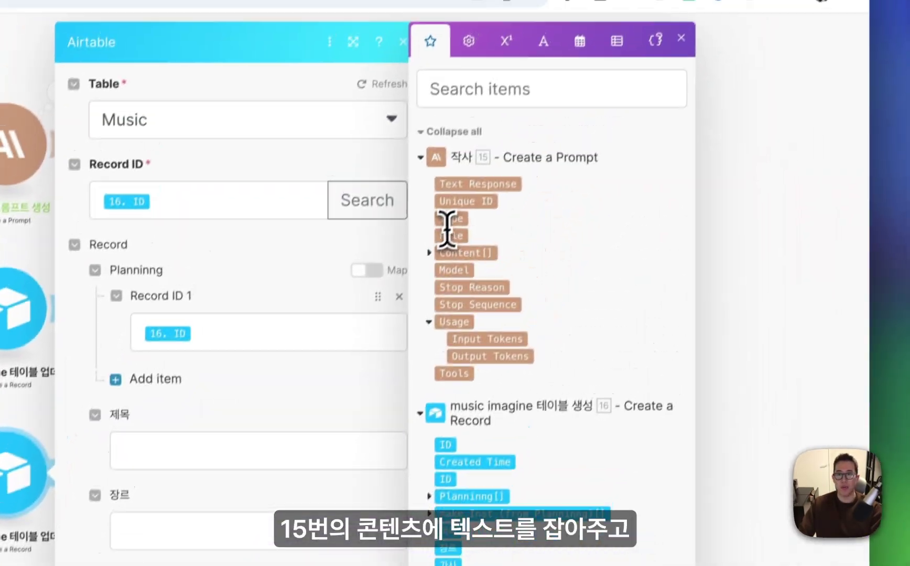
{"action": "left_click", "coordinate": [441, 252]}
{"action": "left_click", "coordinate": [469, 279]}
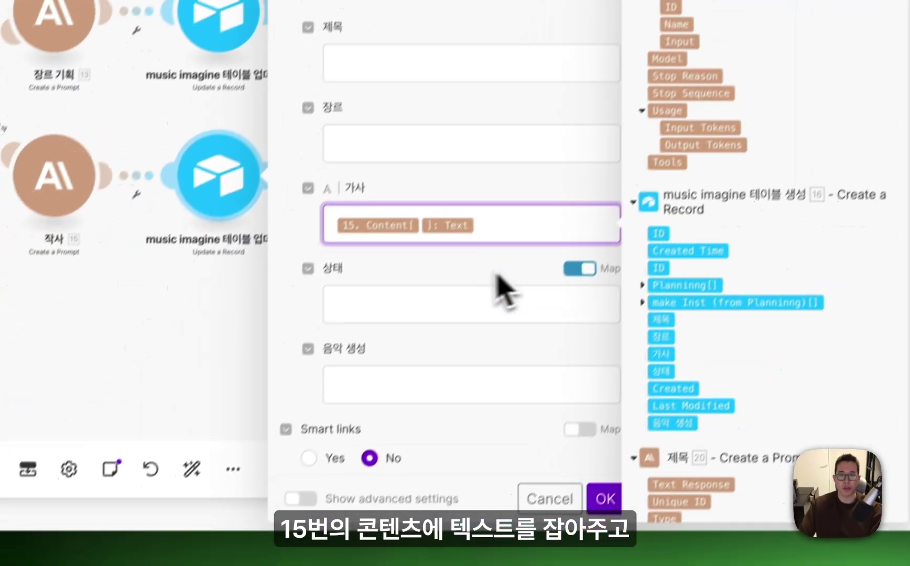
- Switch the 상태 field from mapping to the option 생성 완료 and save the lyrics update module
{"action": "left_click", "coordinate": [580, 269]}
{"action": "left_click", "coordinate": [552, 304]}
{"action": "left_click", "coordinate": [445, 436]}
{"action": "scroll", "coordinate": [487, 365], "scroll_direction": "down", "scroll_amount": 3}
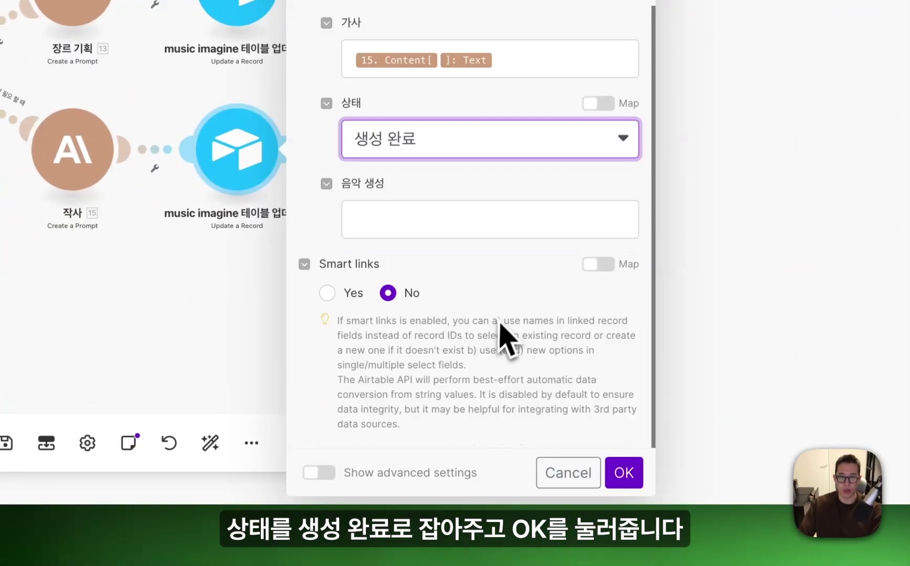
{"action": "left_click", "coordinate": [625, 473]}
- Save the auto-aligned scenario and start a single test run
{"action": "left_click", "coordinate": [210, 443]}
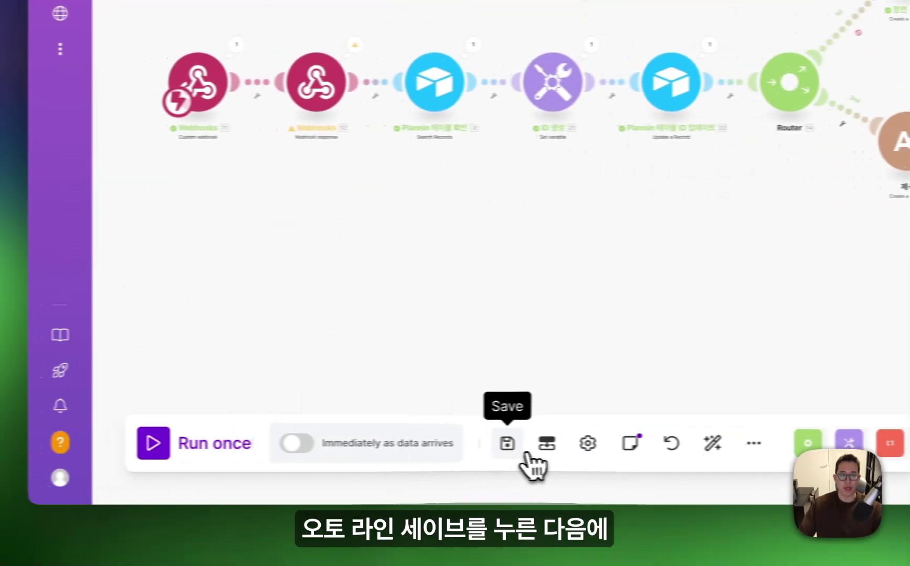
{"action": "left_click", "coordinate": [527, 454]}
{"action": "left_click", "coordinate": [189, 450]}
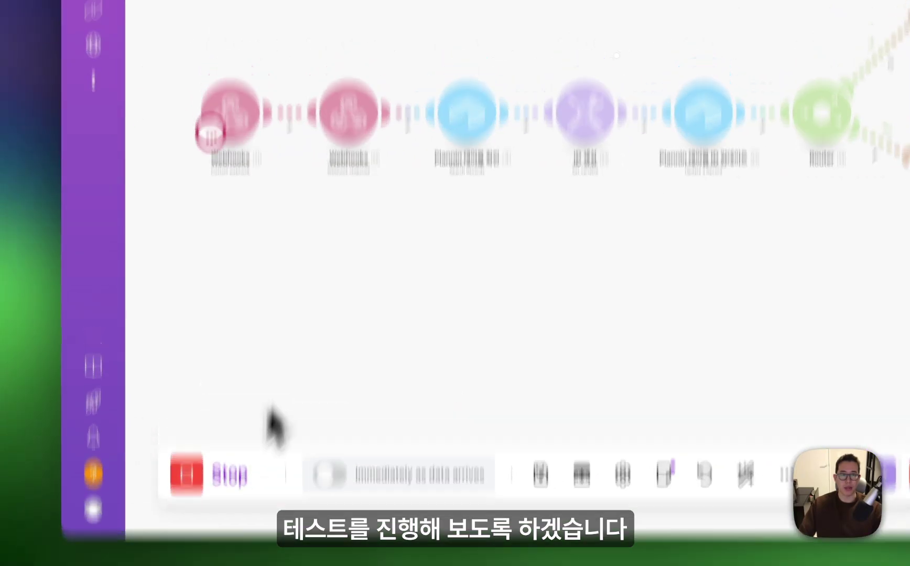
- In Airtable's Planning table, set the first record's 상태 to 요청 and start its automation
{"action": "left_click", "coordinate": [236, 25]}
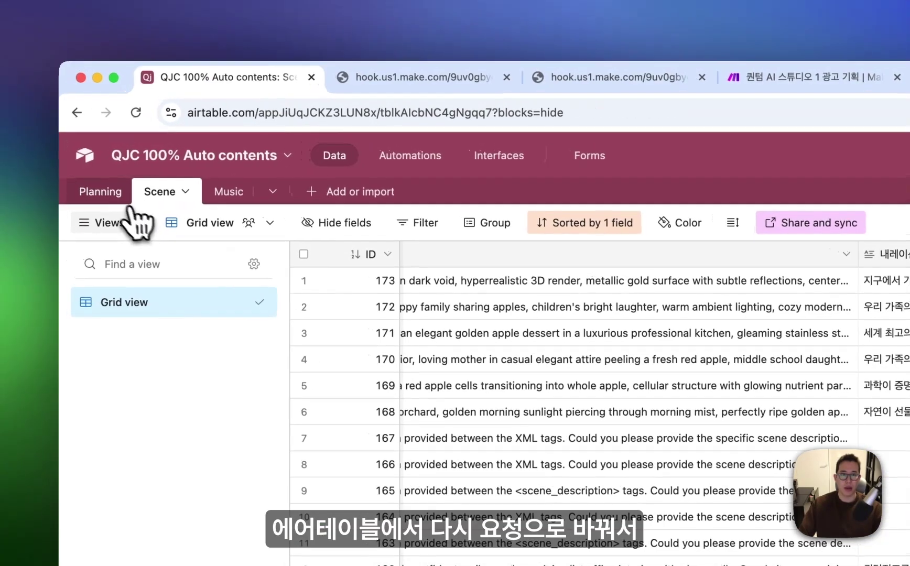
{"action": "left_click", "coordinate": [101, 192]}
{"action": "left_click", "coordinate": [545, 257]}
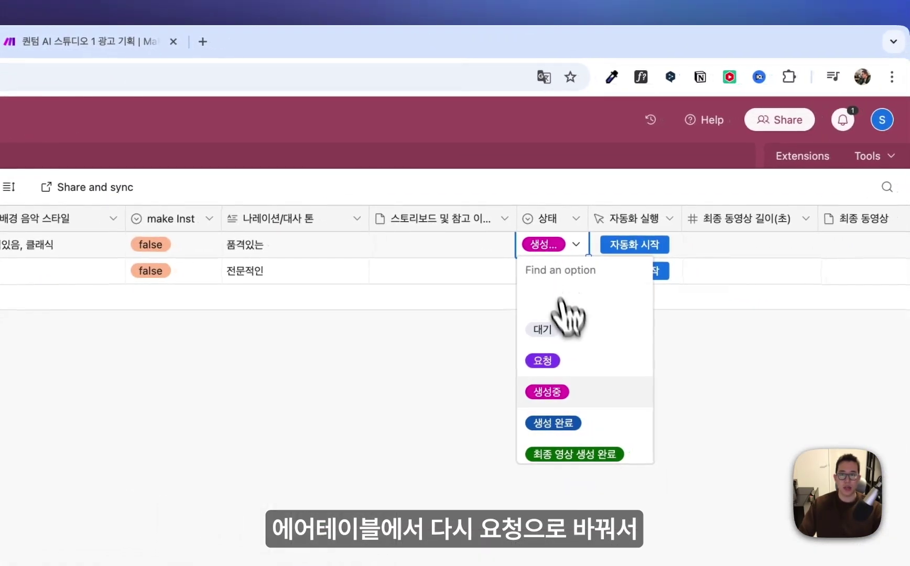
{"action": "left_click", "coordinate": [631, 245]}
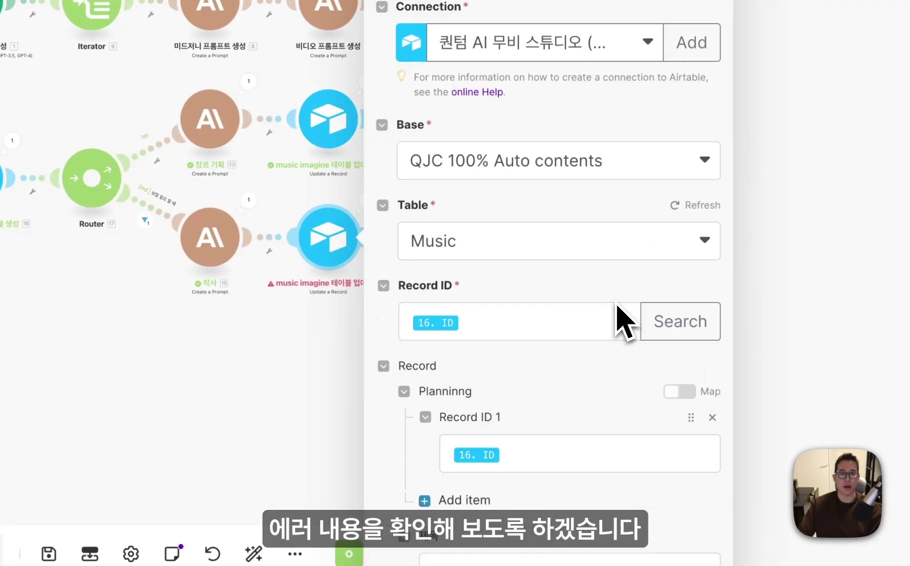
- In the lyrics update module, replace the Planninng Record ID 1 mapping with module 3's ID and save it
{"action": "scroll", "coordinate": [616, 315], "scroll_direction": "down", "scroll_amount": 3}
{"action": "left_click", "coordinate": [557, 266]}
{"action": "key", "text": "BackSpace"}
{"action": "scroll", "coordinate": [529, 423], "scroll_direction": "down", "scroll_amount": 15}
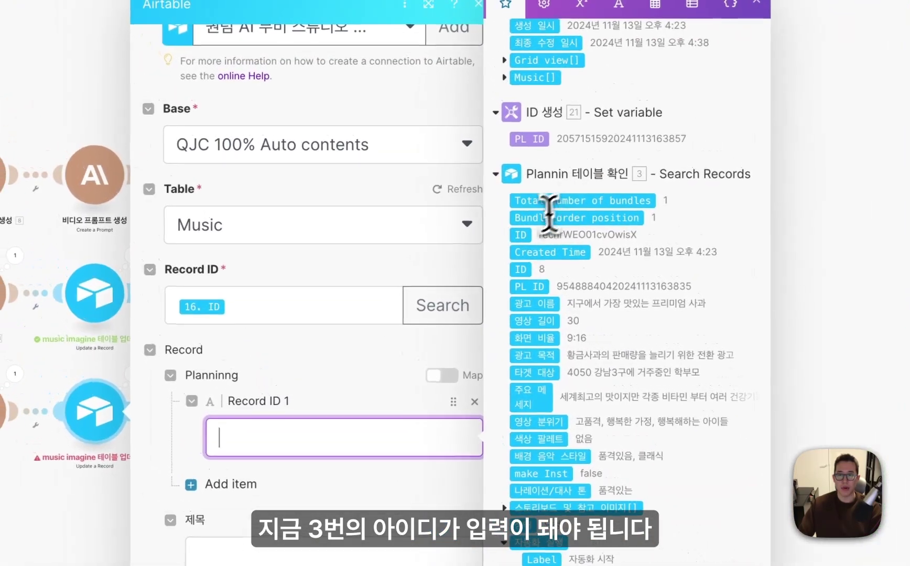
{"action": "left_click", "coordinate": [557, 214]}
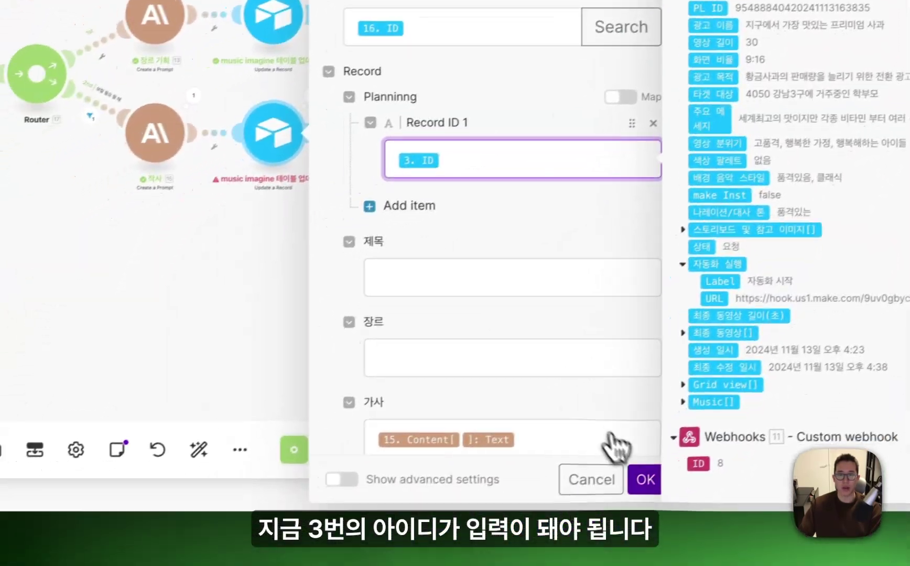
{"action": "left_click", "coordinate": [589, 506]}
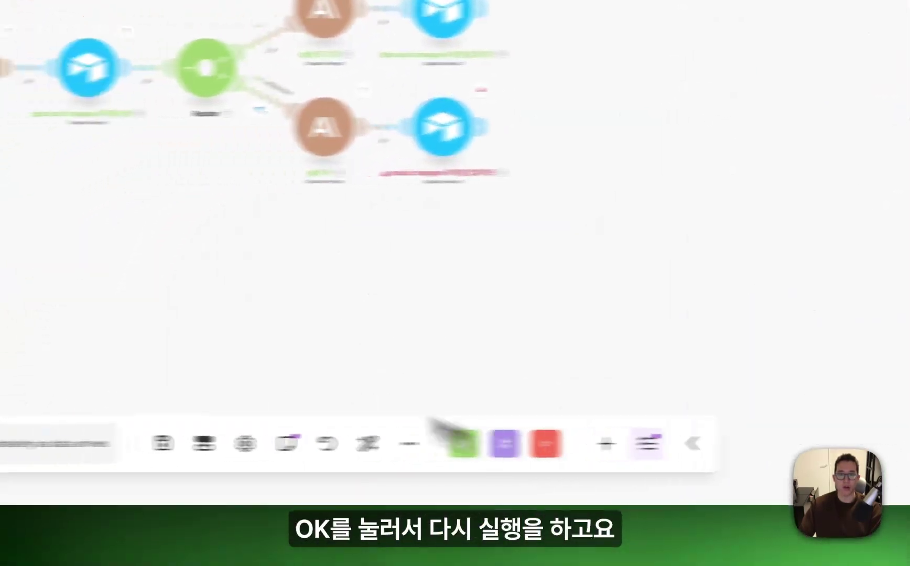
- Run the scenario once again and request the first Planning record in Airtable with the status 요청
{"action": "left_click", "coordinate": [221, 461]}
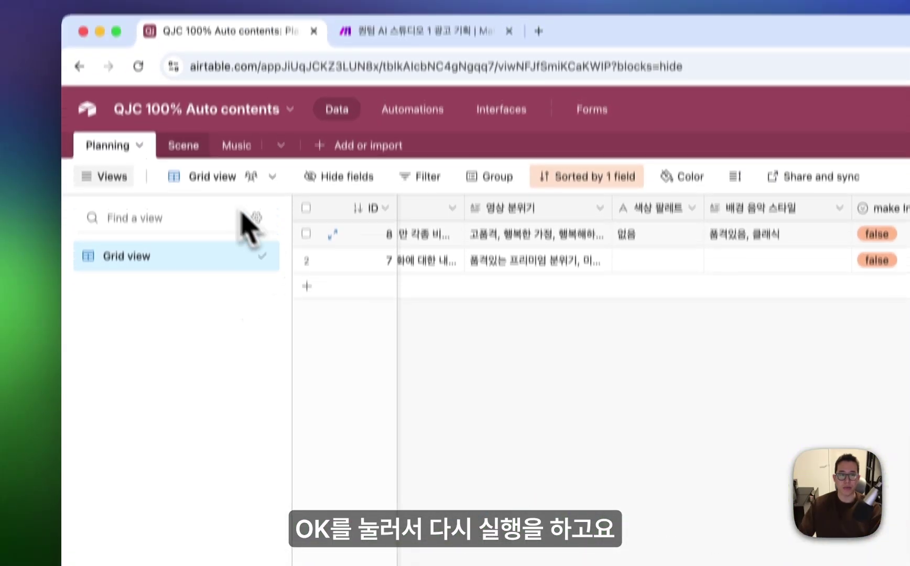
{"action": "left_click", "coordinate": [490, 251]}
{"action": "left_click", "coordinate": [488, 367]}
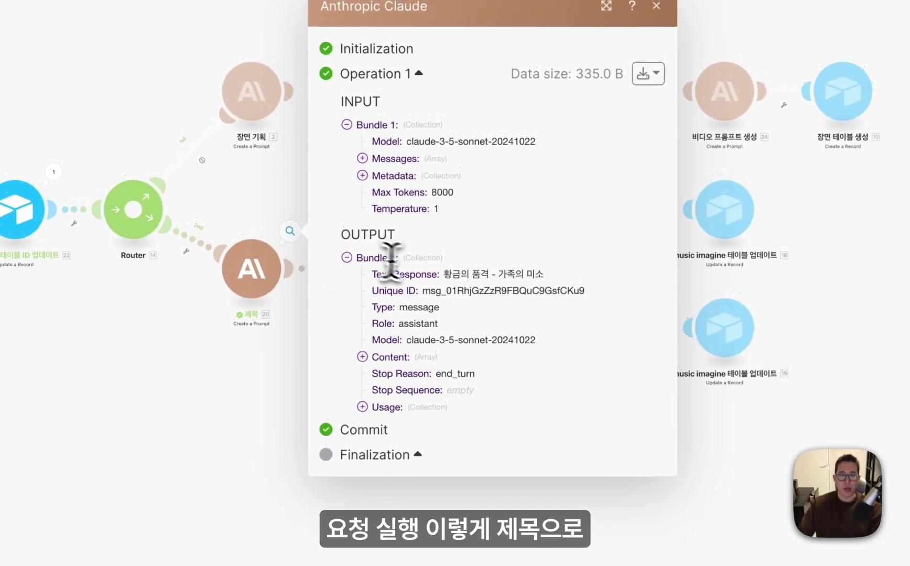
- Inspect the 제목 module's text response and read the expanded 장르 field of the newest Music record
{"action": "left_click_drag", "start_coordinate": [444, 275], "coordinate": [536, 276]}
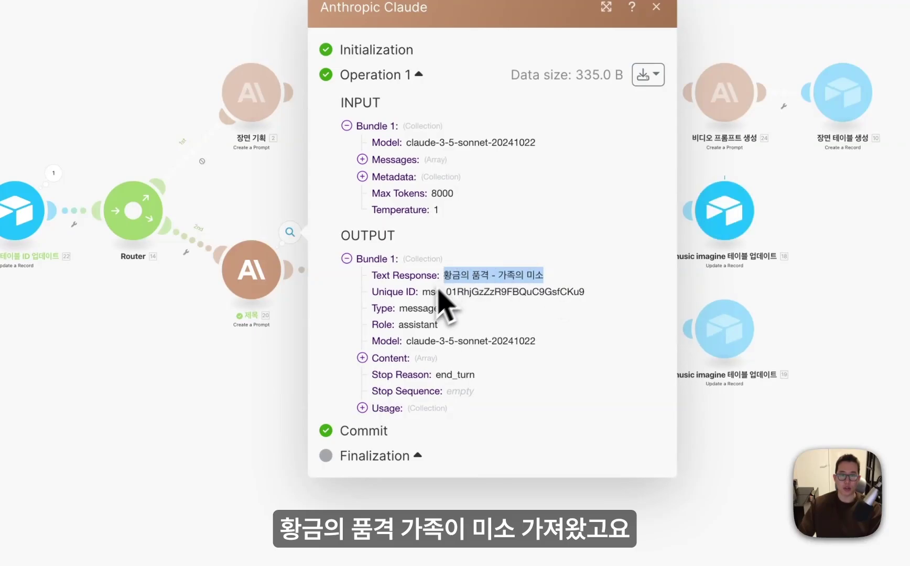
{"action": "key", "text": "Escape"}
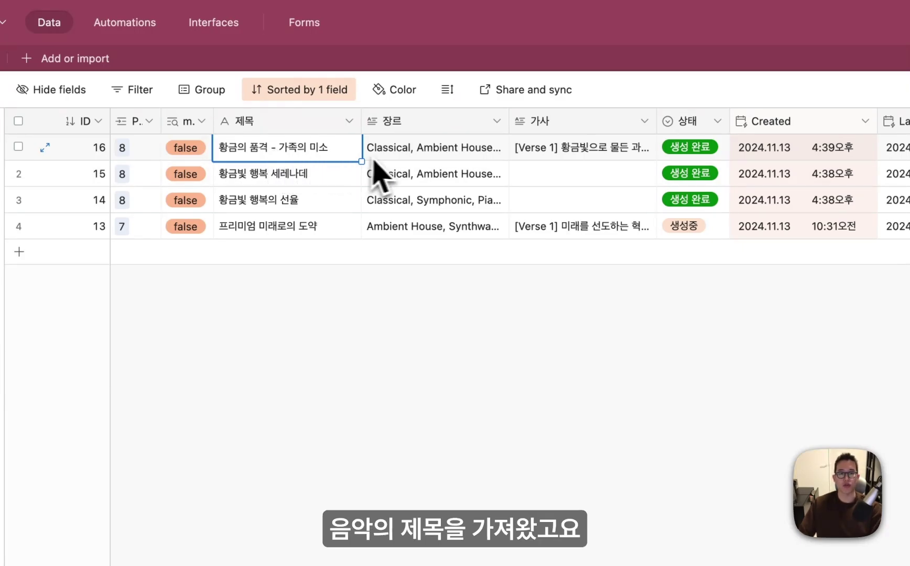
{"action": "left_click", "coordinate": [399, 153]}
{"action": "left_click", "coordinate": [494, 147]}
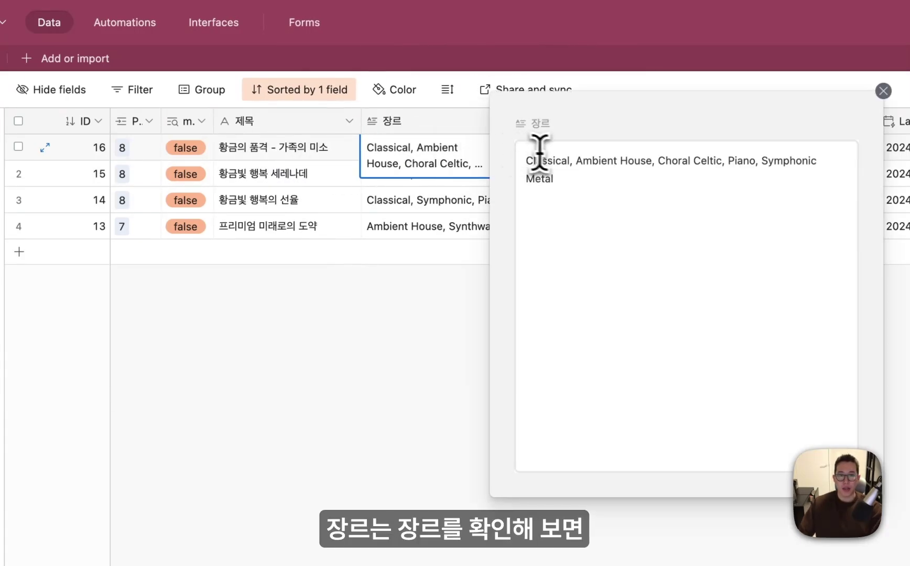
{"action": "left_click", "coordinate": [553, 160]}
{"action": "left_click_drag", "start_coordinate": [577, 160], "coordinate": [653, 163]}
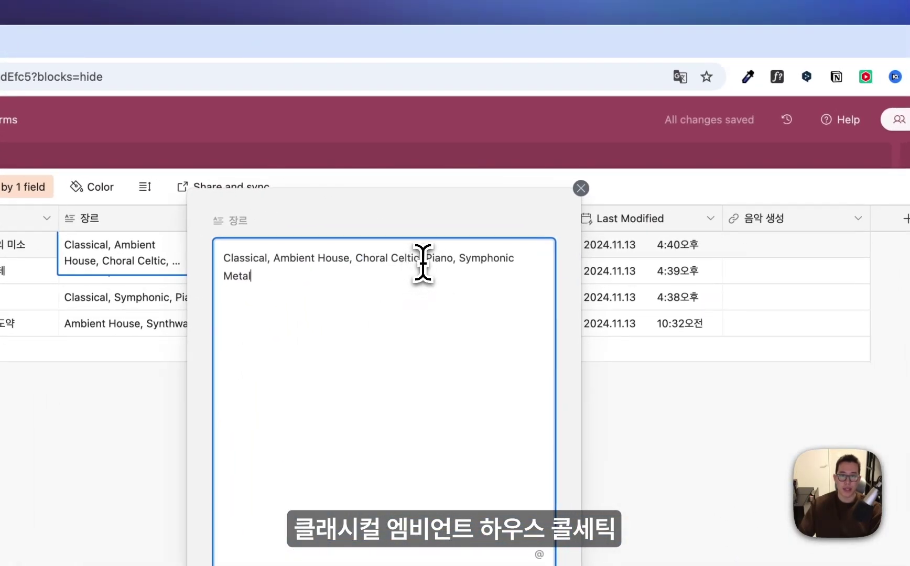
{"action": "left_click_drag", "start_coordinate": [424, 262], "coordinate": [466, 263]}
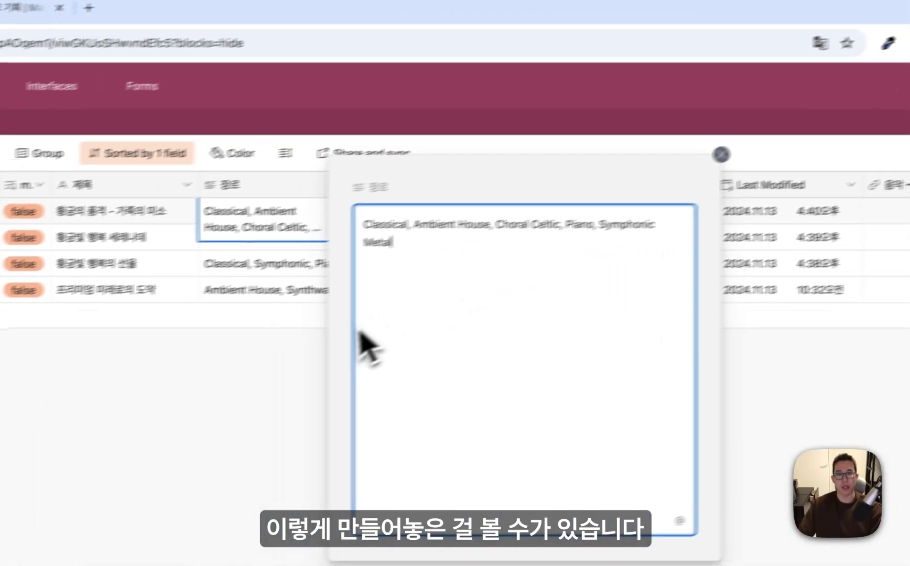
{"action": "left_click", "coordinate": [183, 383]}
- Read through the newest Music record's full 가사 text from the first verse to the outro and close it
{"action": "left_click", "coordinate": [288, 250]}
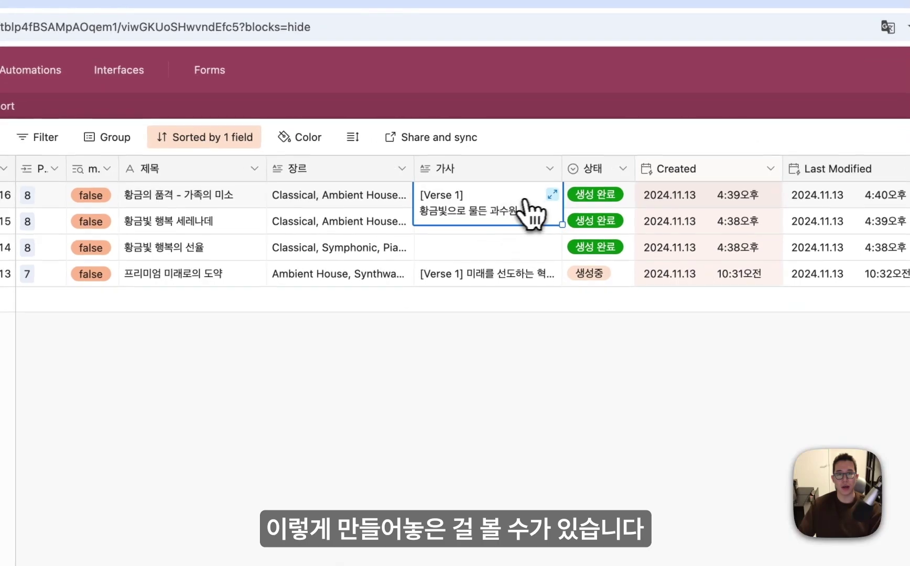
{"action": "left_click", "coordinate": [552, 195]}
{"action": "left_click", "coordinate": [601, 204]}
{"action": "scroll", "coordinate": [629, 278], "scroll_direction": "down", "scroll_amount": 5}
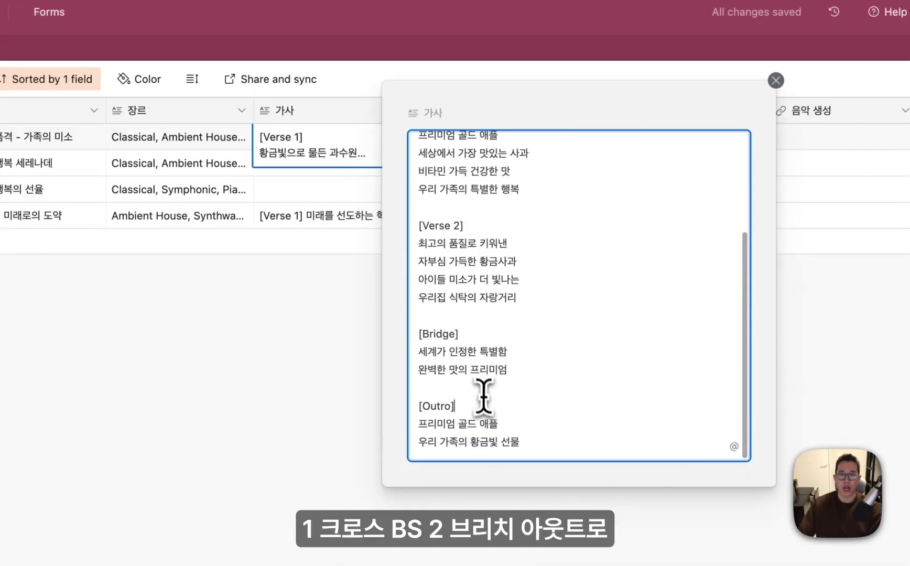
{"action": "scroll", "coordinate": [483, 397], "scroll_direction": "up", "scroll_amount": 3}
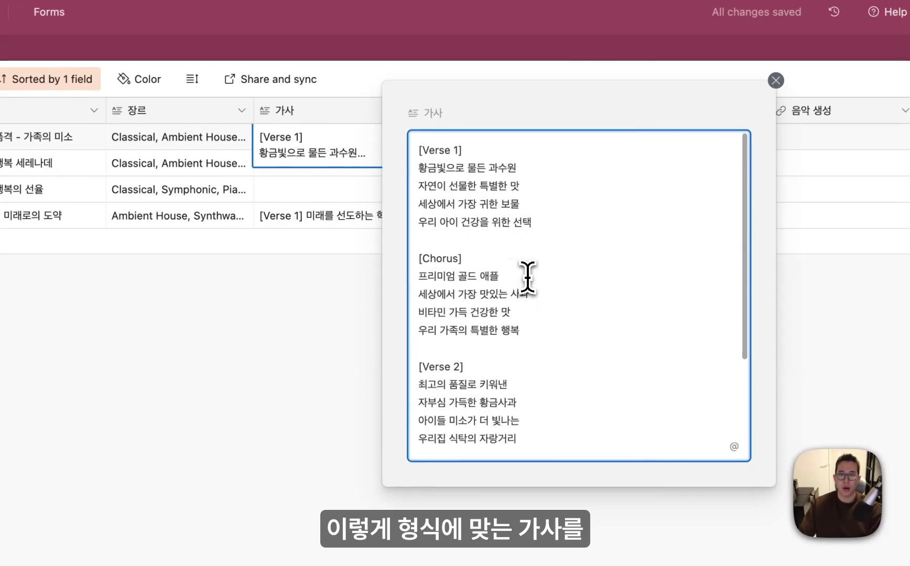
{"action": "left_click", "coordinate": [532, 313]}
{"action": "scroll", "coordinate": [532, 356], "scroll_direction": "down", "scroll_amount": 3}
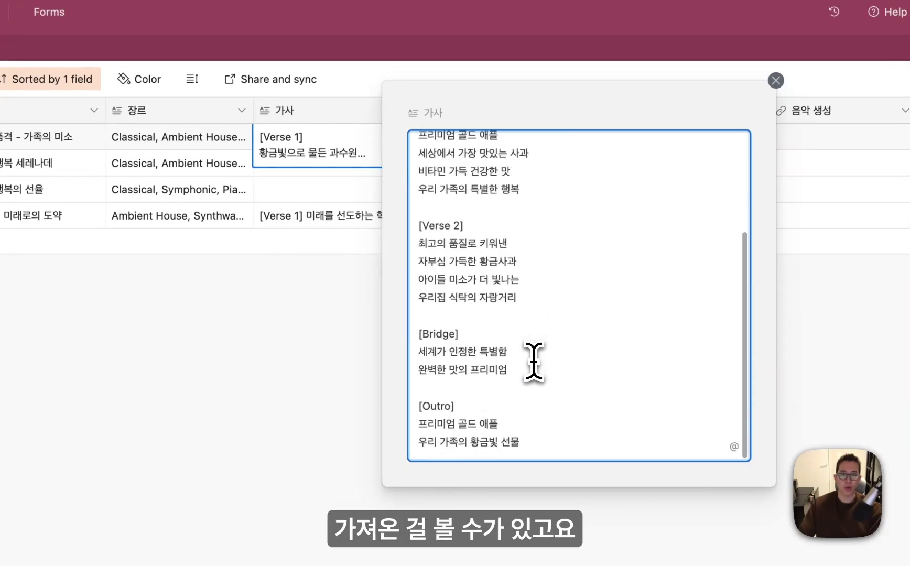
{"action": "left_click", "coordinate": [539, 379]}
{"action": "left_click", "coordinate": [551, 419]}
{"action": "left_click", "coordinate": [381, 420]}
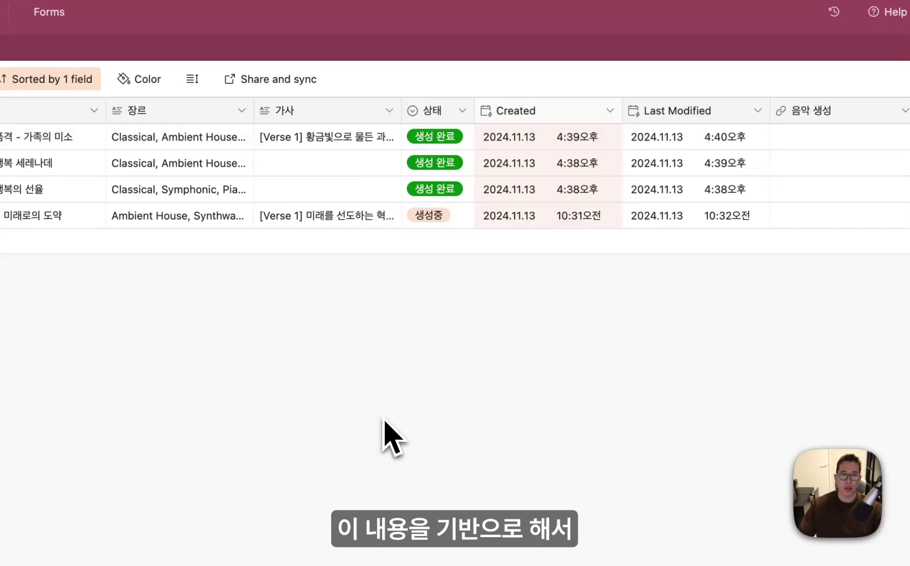